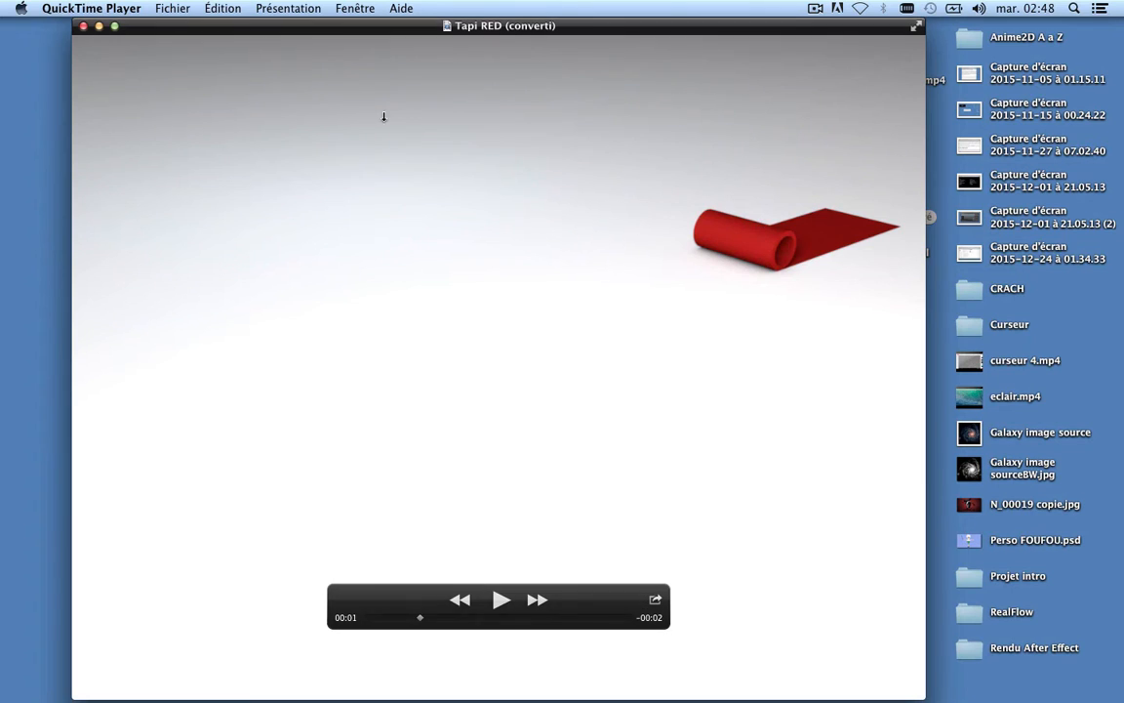
Step: Close the Tapi RED video and the Mais tuto enregistré folder window
click(83, 25)
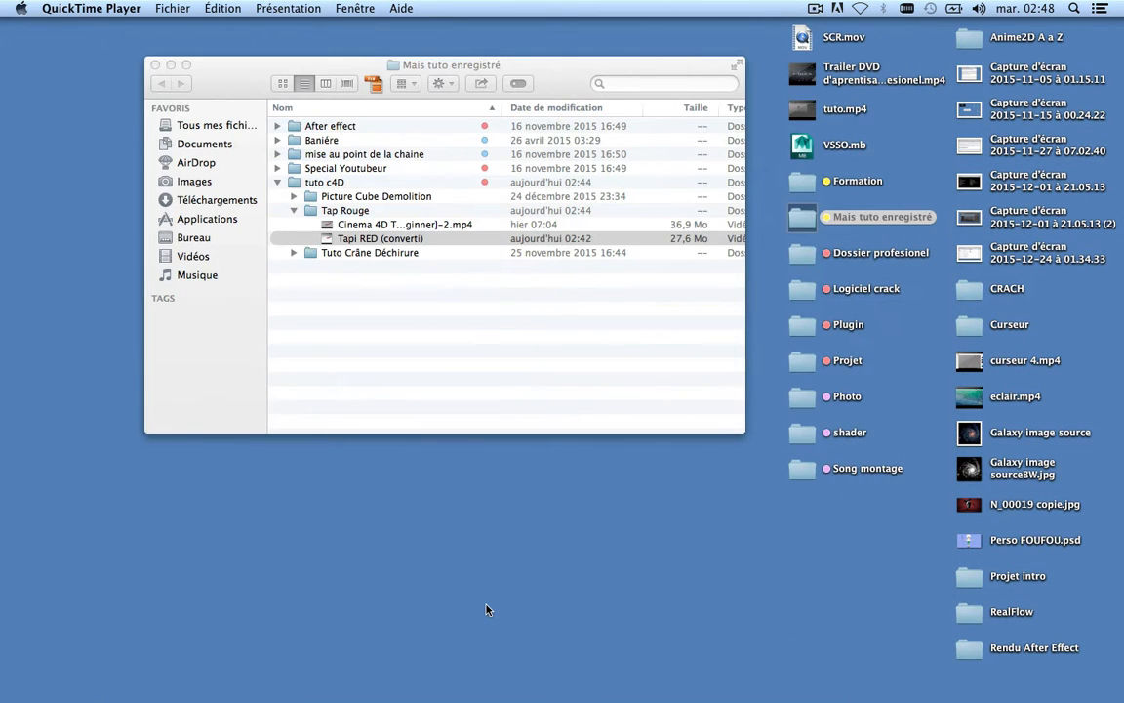
click(155, 64)
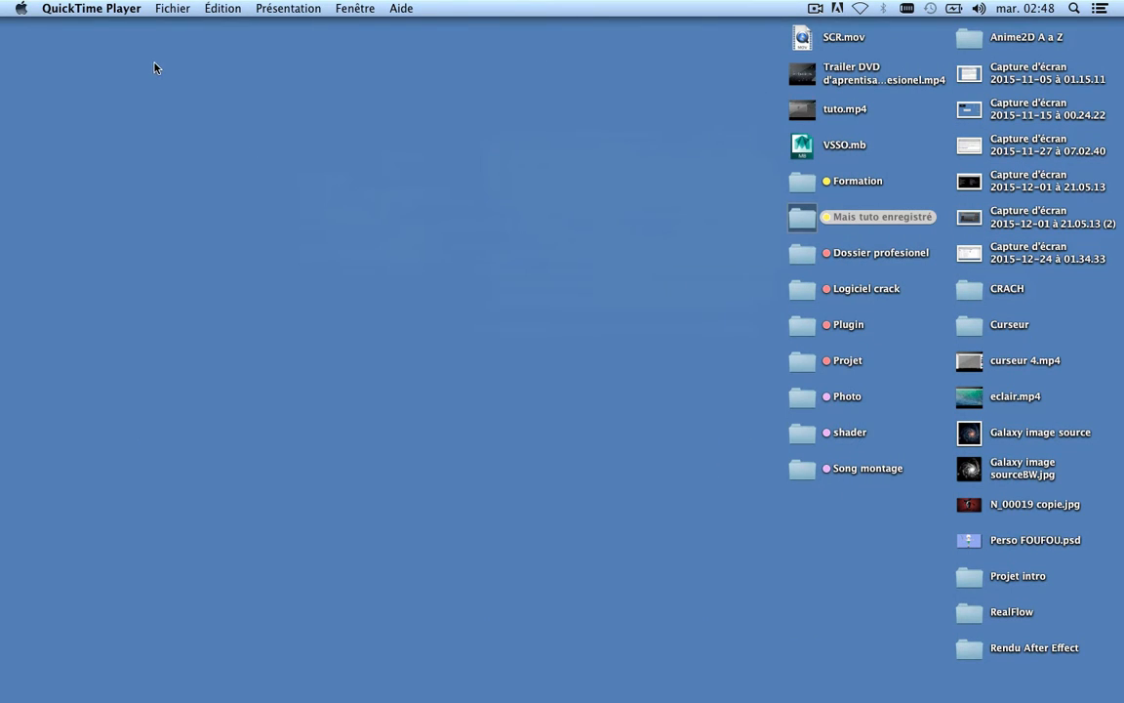
Step: Bring up the other red carpet reference video in QuickTime Player, play the unrolling and pause it
mouse_move(777, 674)
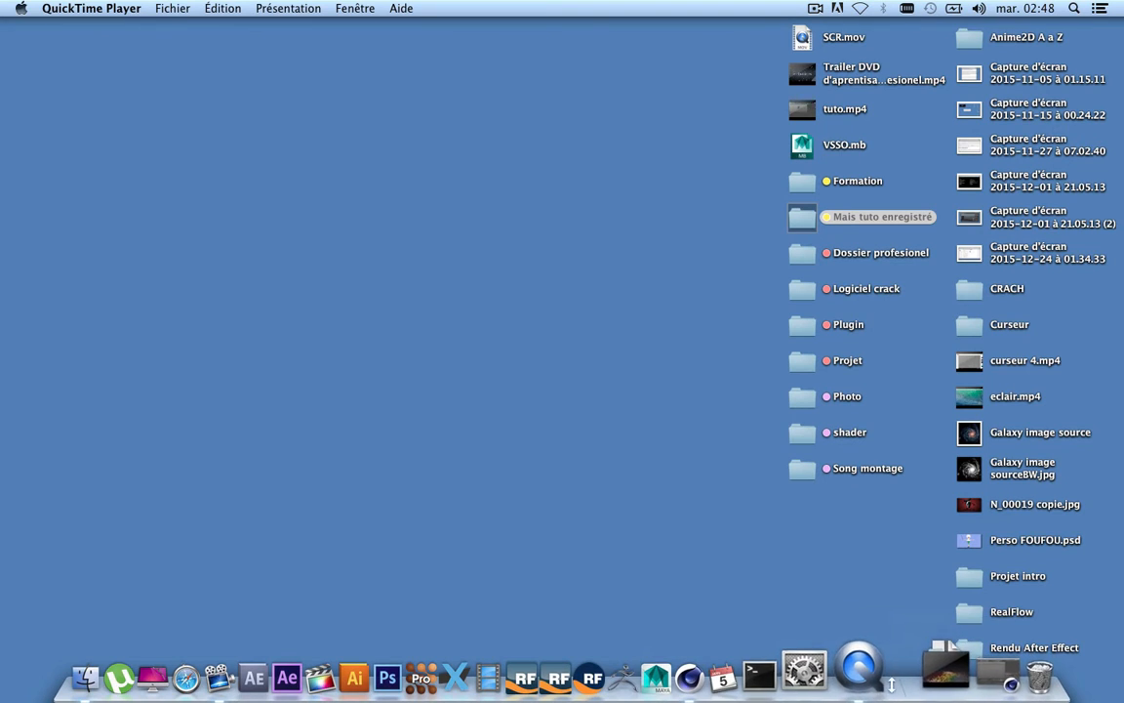
click(871, 673)
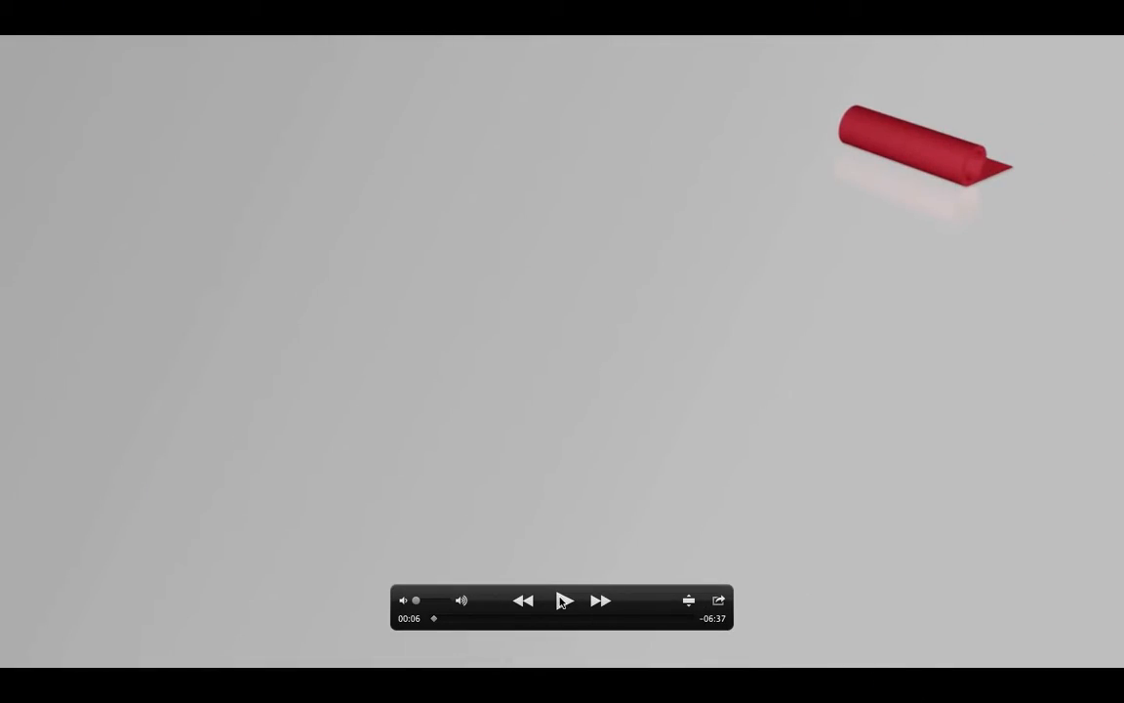
click(563, 602)
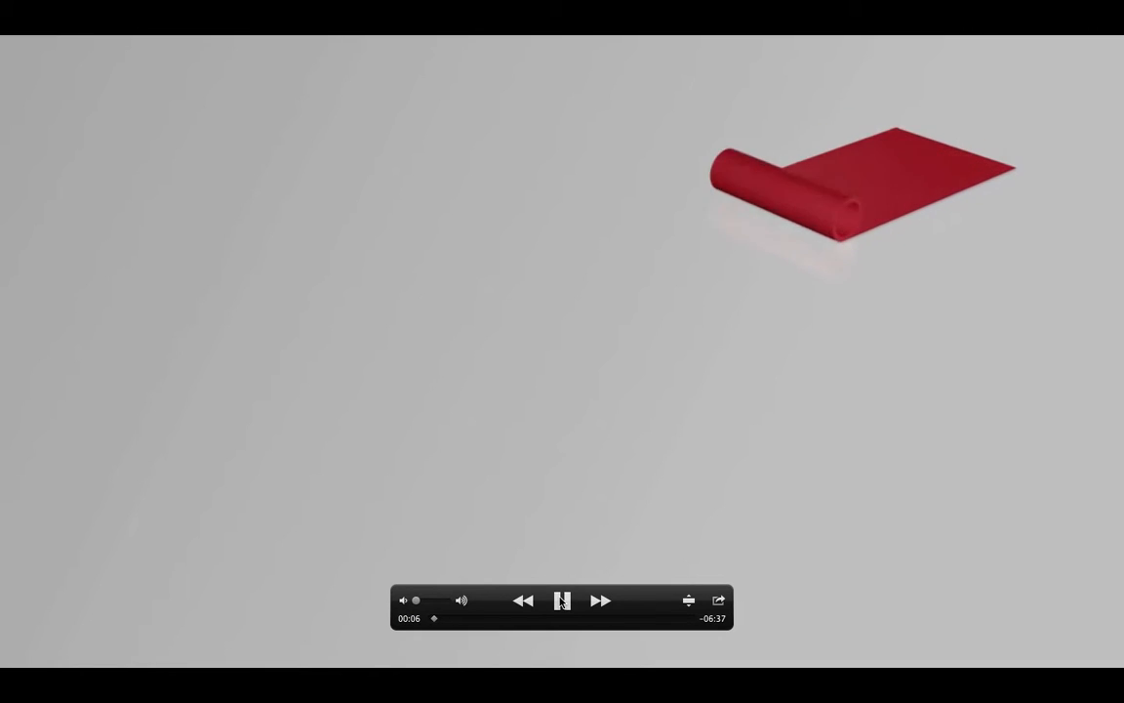
click(563, 601)
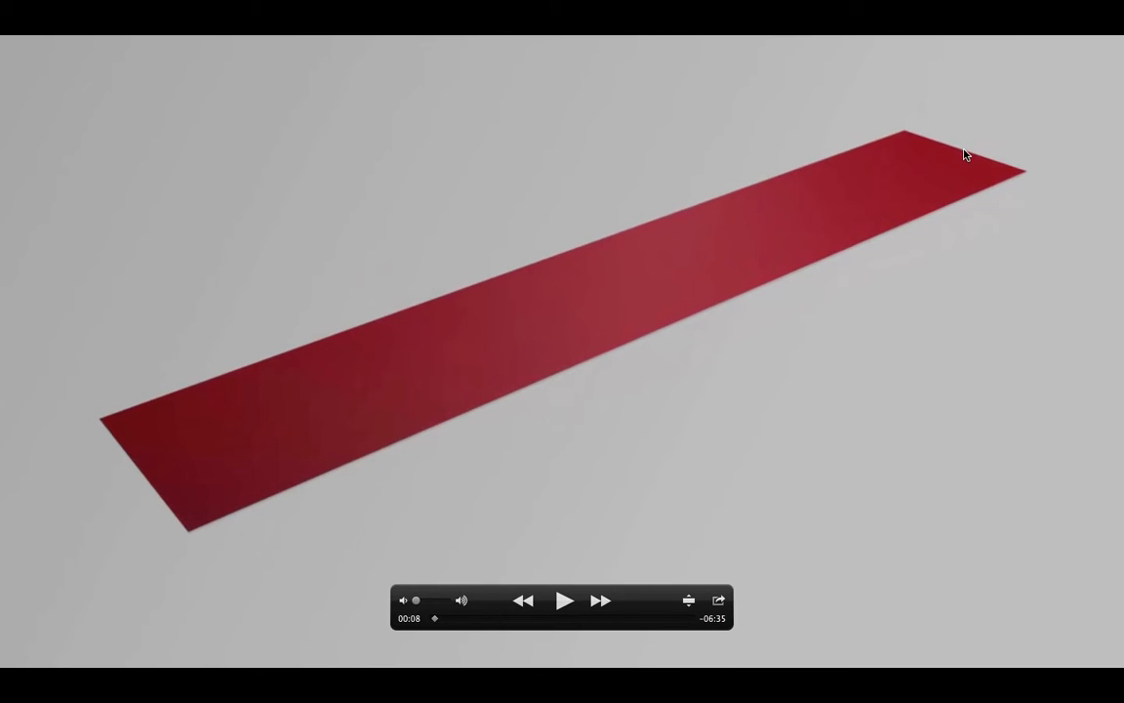
Step: Switch to CINEMA 4D with its empty scene
key(super+Tab)
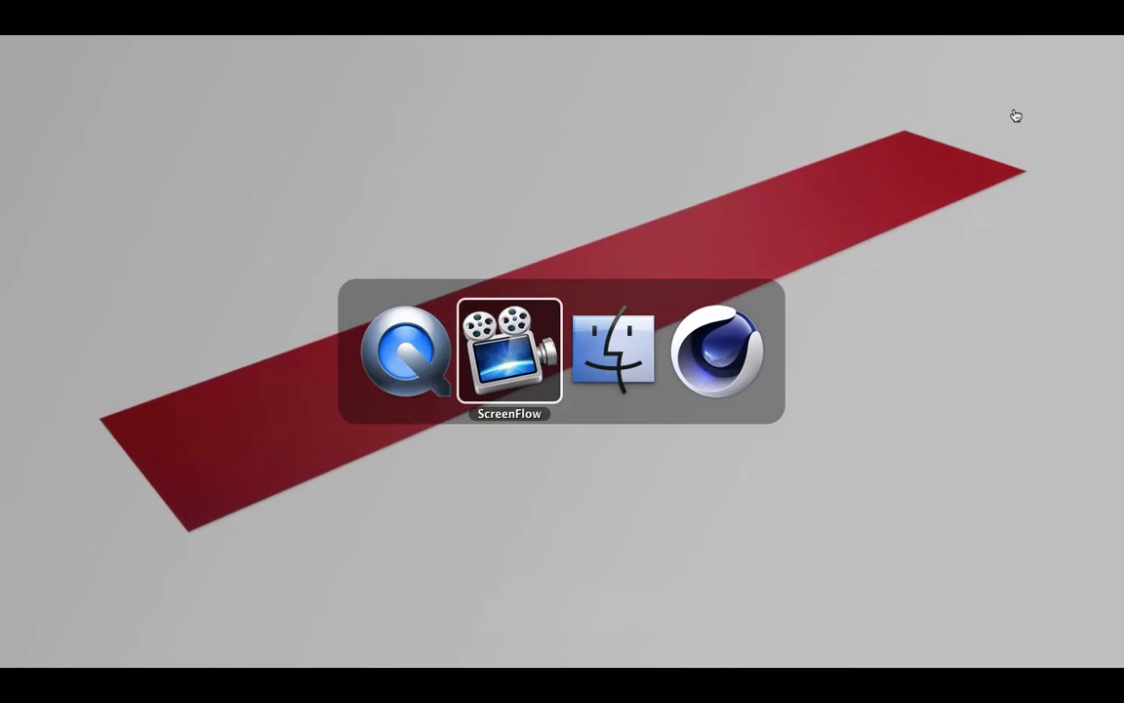
key(super+Tab)
key(super+Tab)
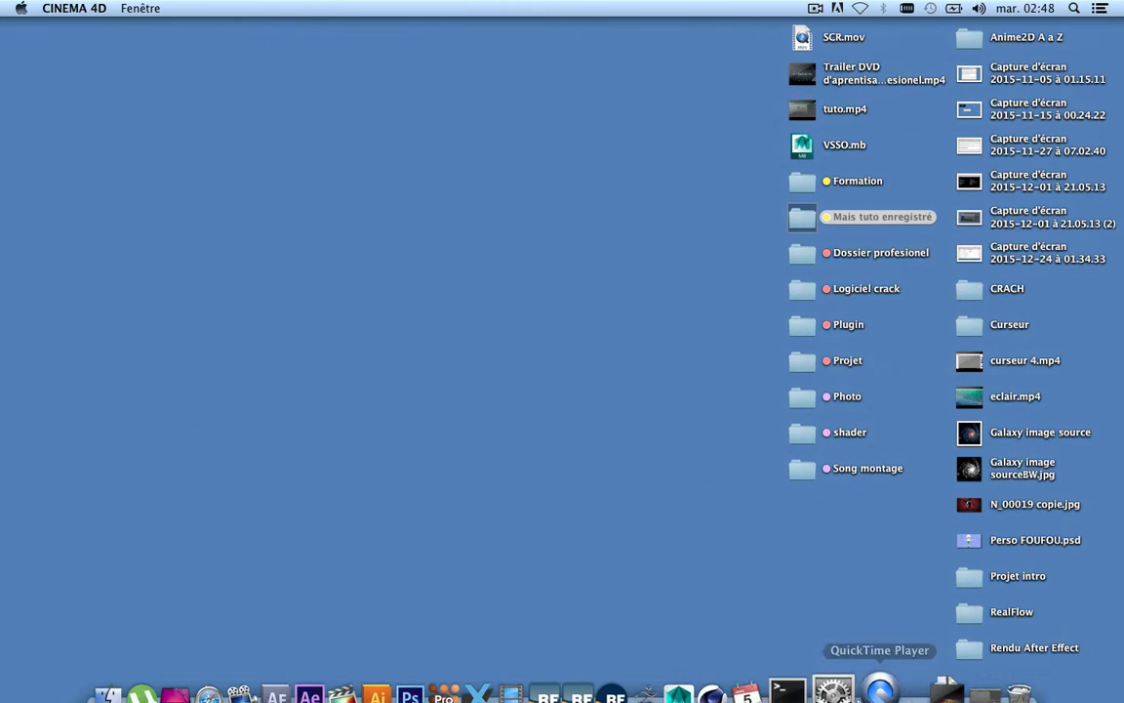
click(711, 691)
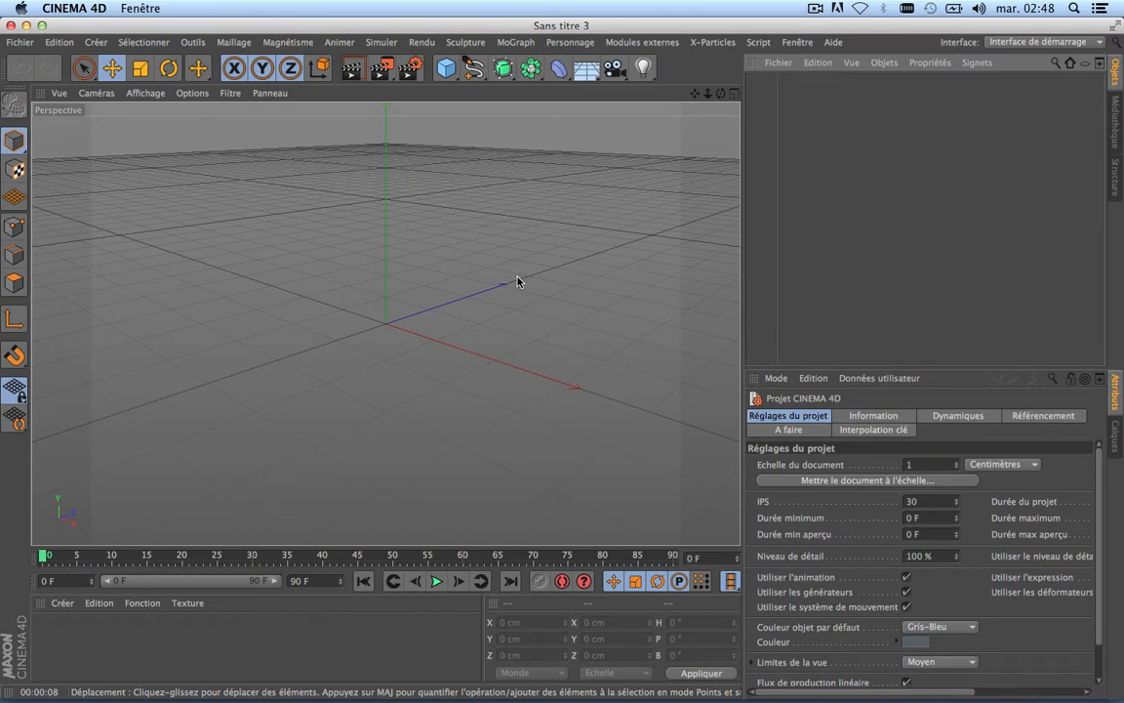
Step: Set the project's frame rate (IPS) to 24 in the project preferences
click(60, 42)
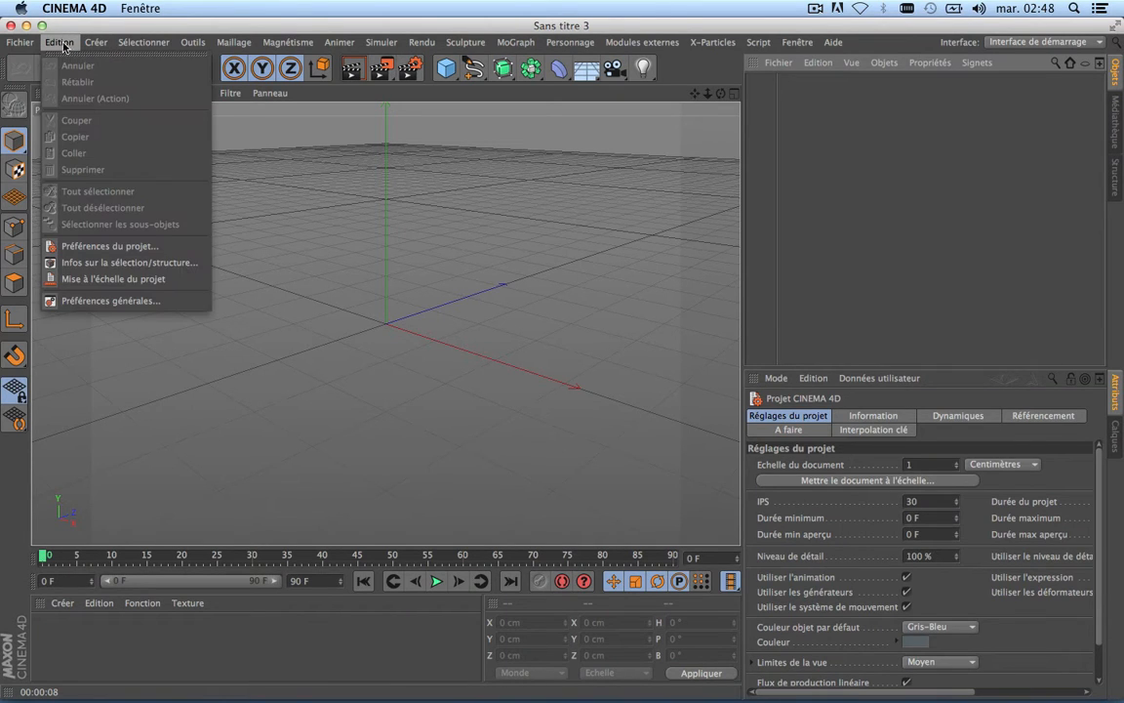
click(99, 249)
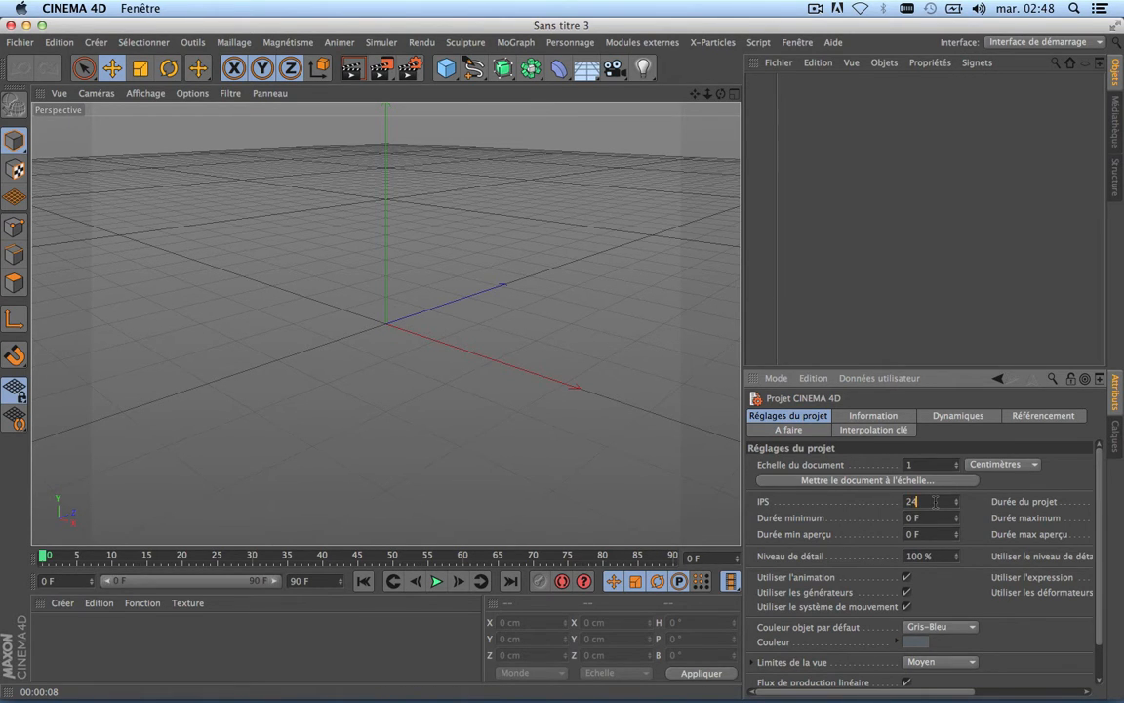
click(974, 503)
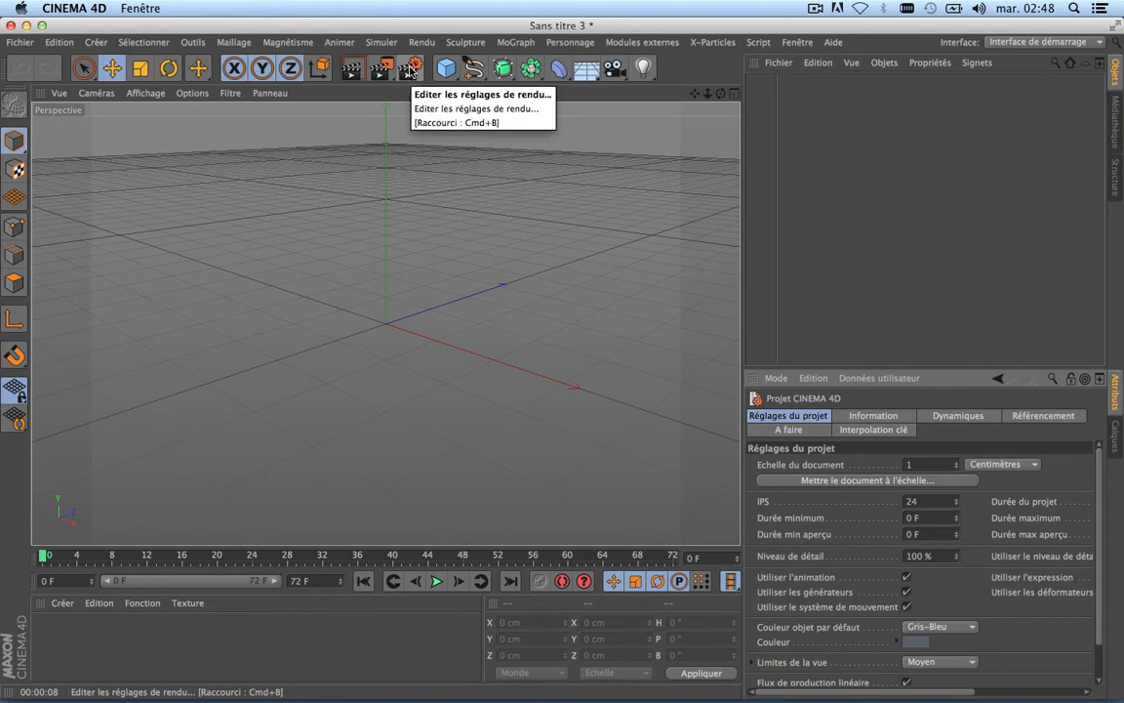
Step: Set the render output size to 1280 x 720 pixels and the render frame rate to 24
click(411, 73)
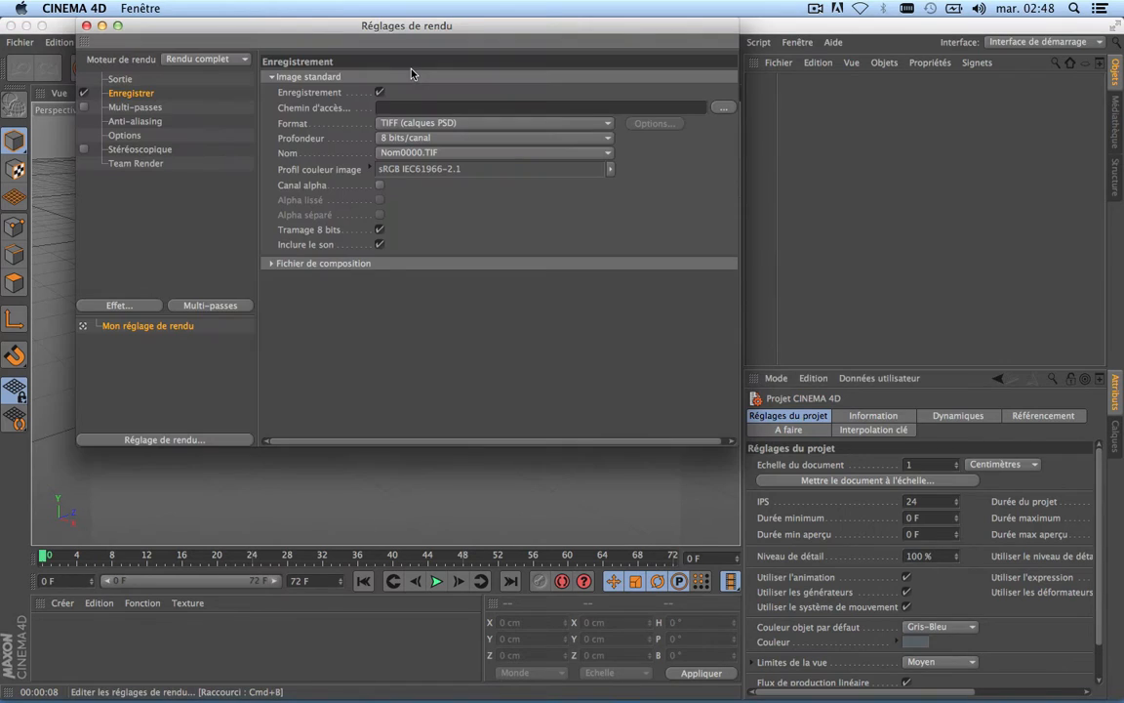
click(119, 79)
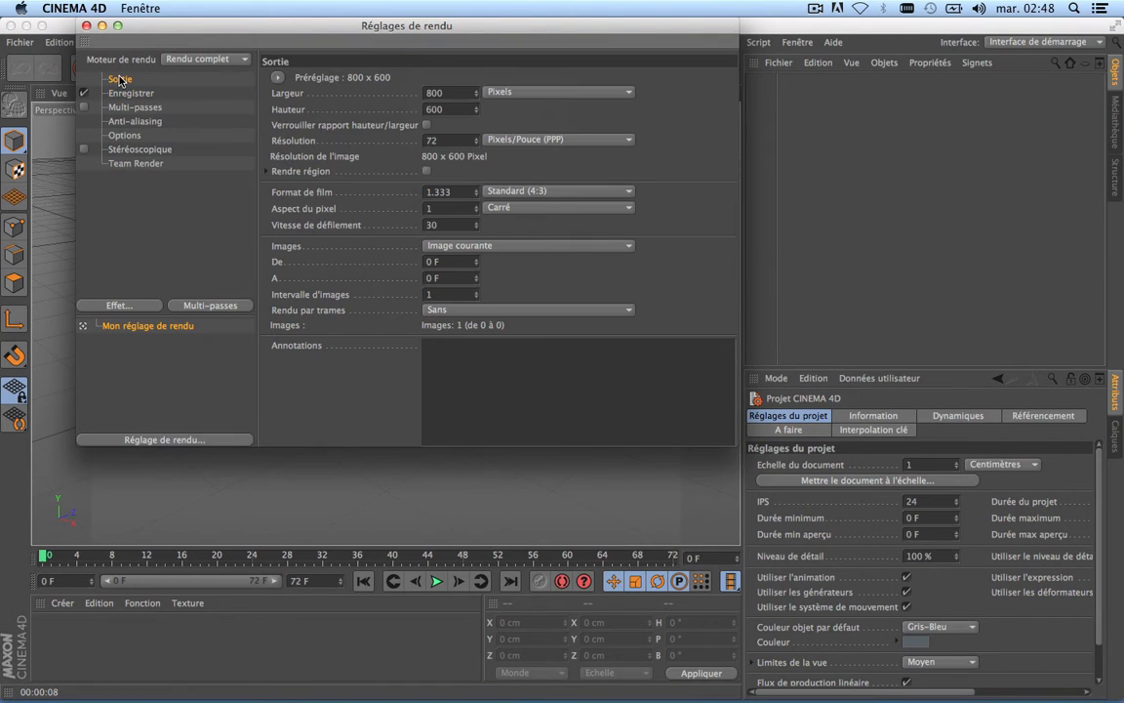
click(454, 91)
text(12)
key(Tab)
text(72)
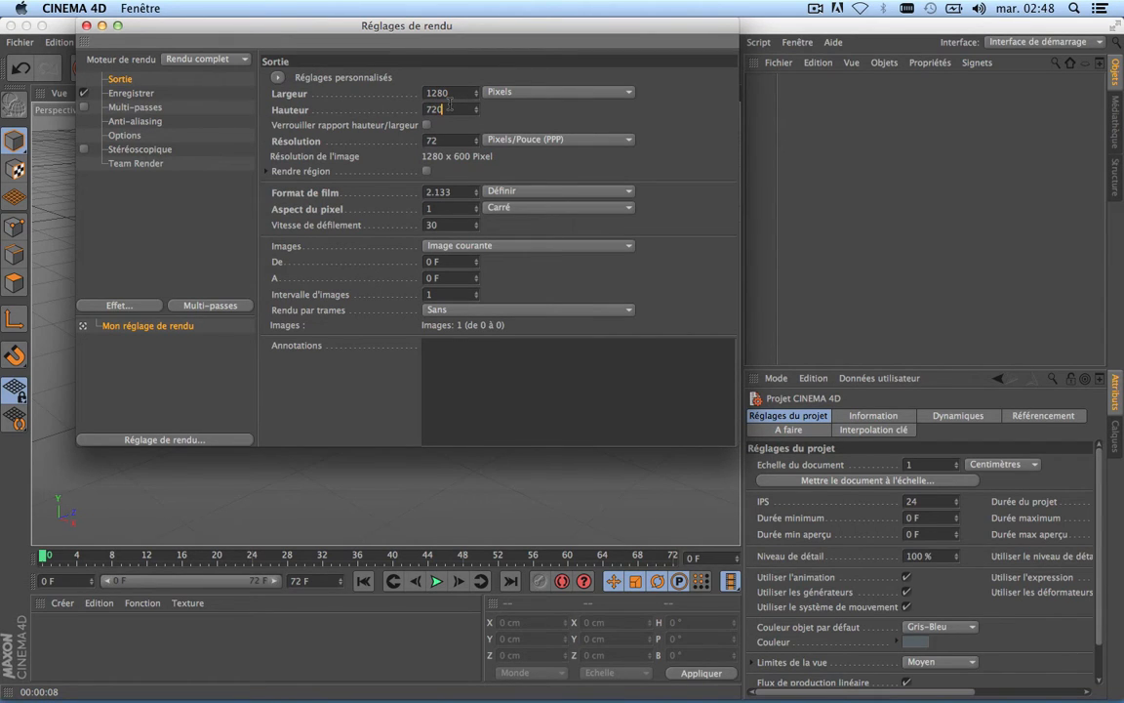
text(0)
key(Return)
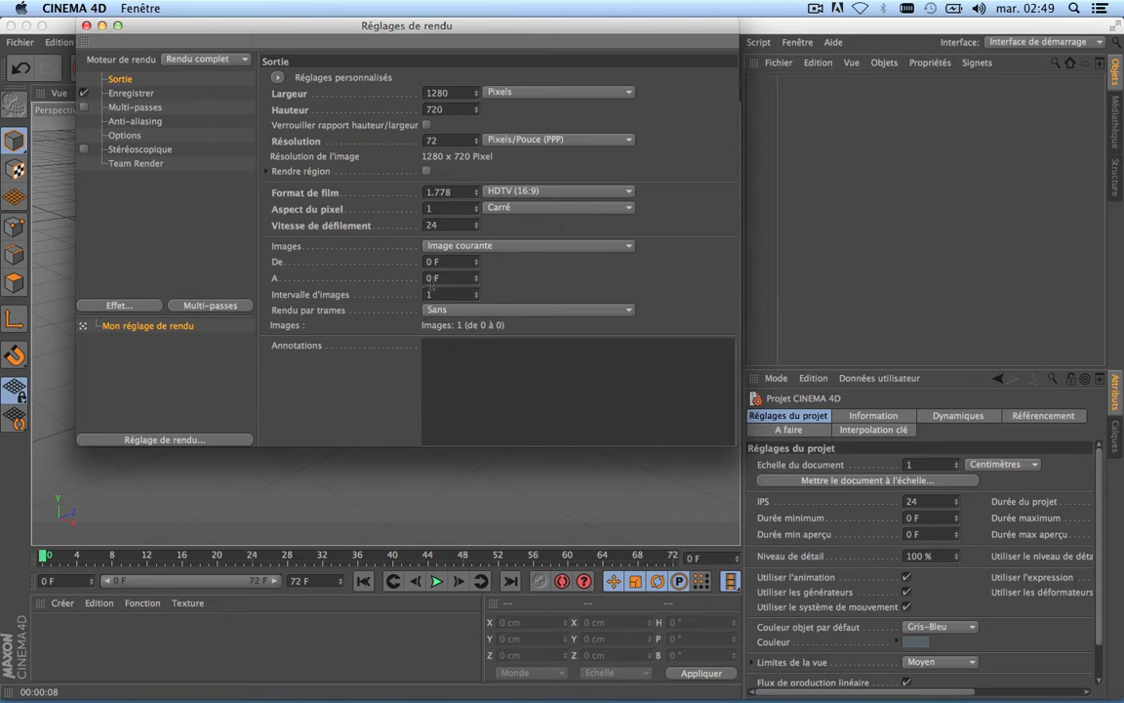
Step: Set the rendered range to Toutes les images, check the save options, and close the render settings
click(507, 249)
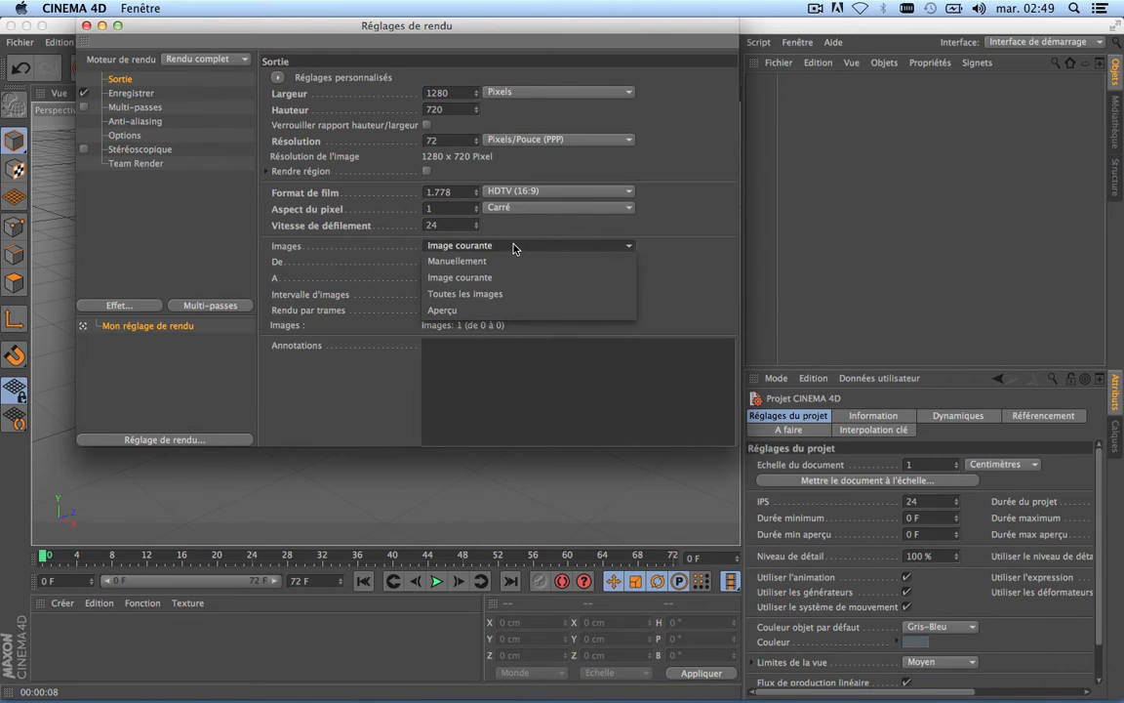
click(488, 292)
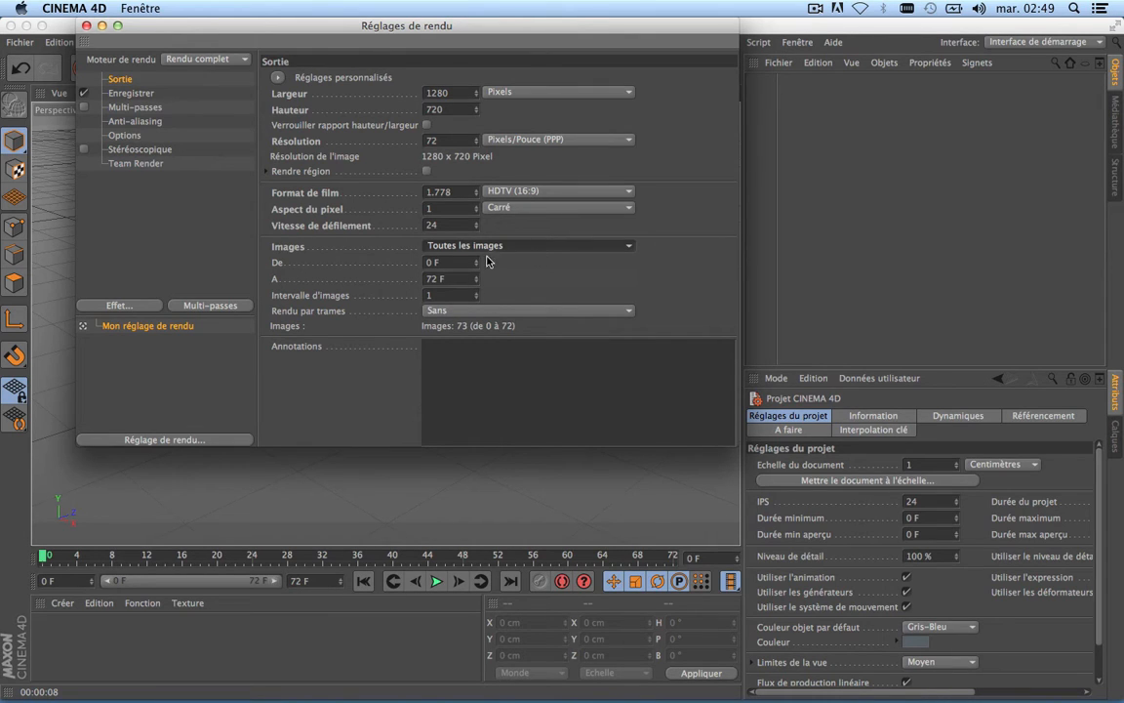
click(125, 94)
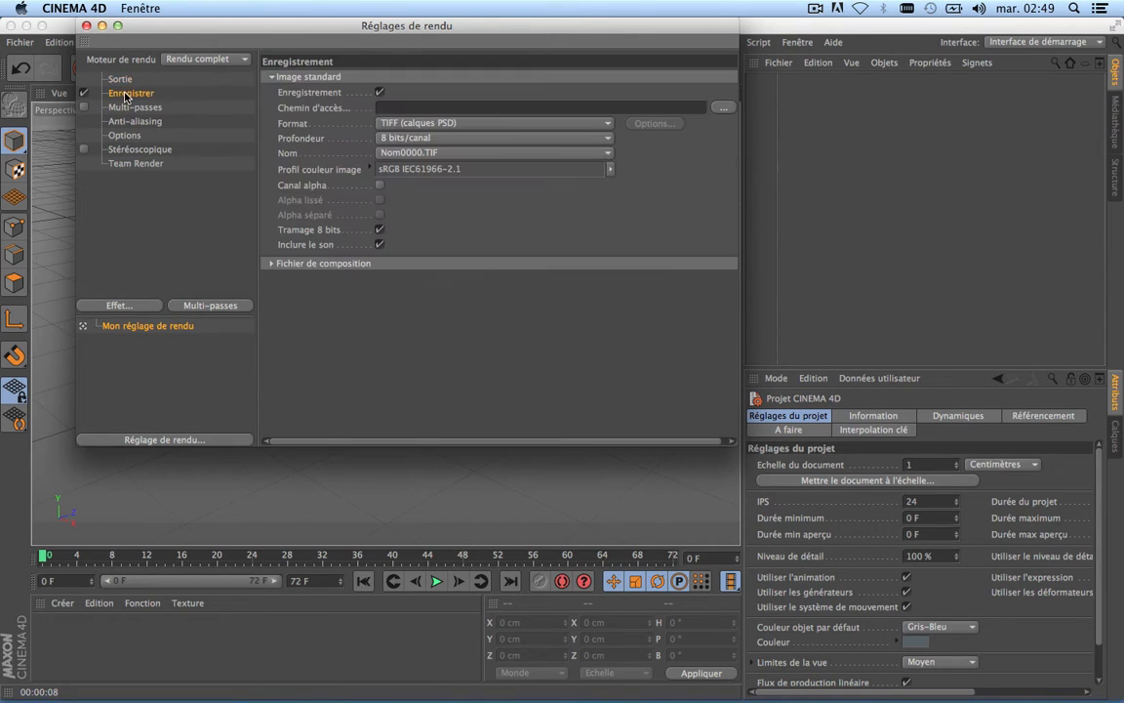
click(86, 25)
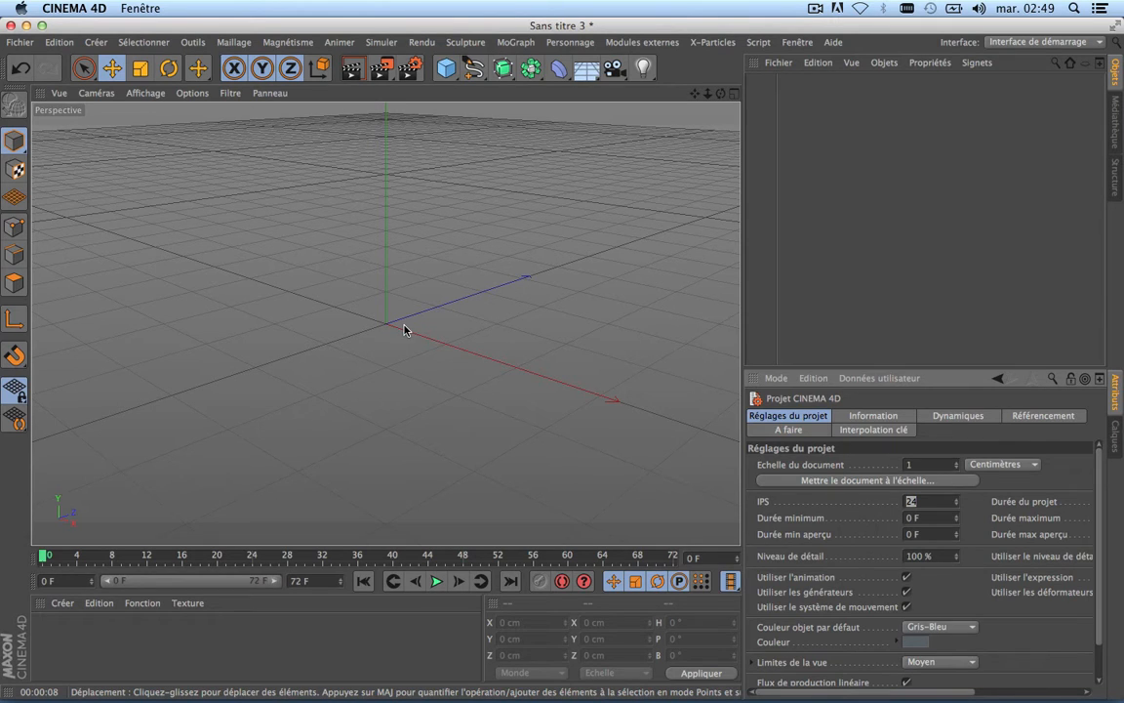
Step: Add a cube to the scene and flatten it to a Y size of 1 cm
click(445, 68)
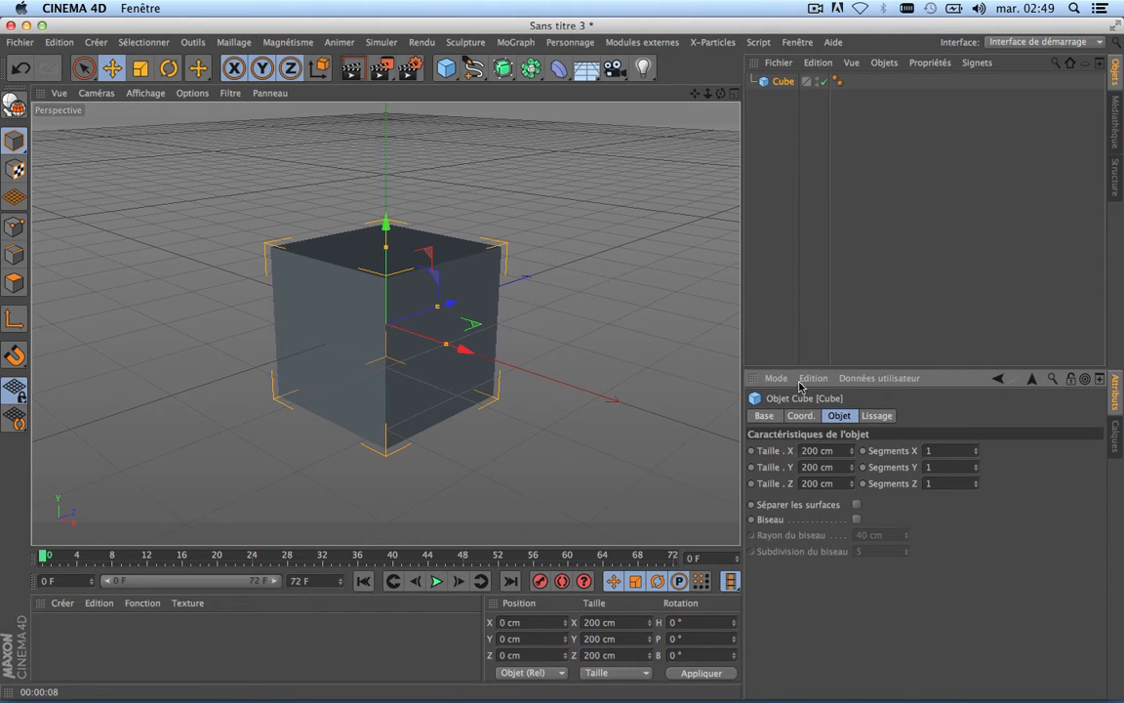
click(823, 467)
text(1)
key(Return)
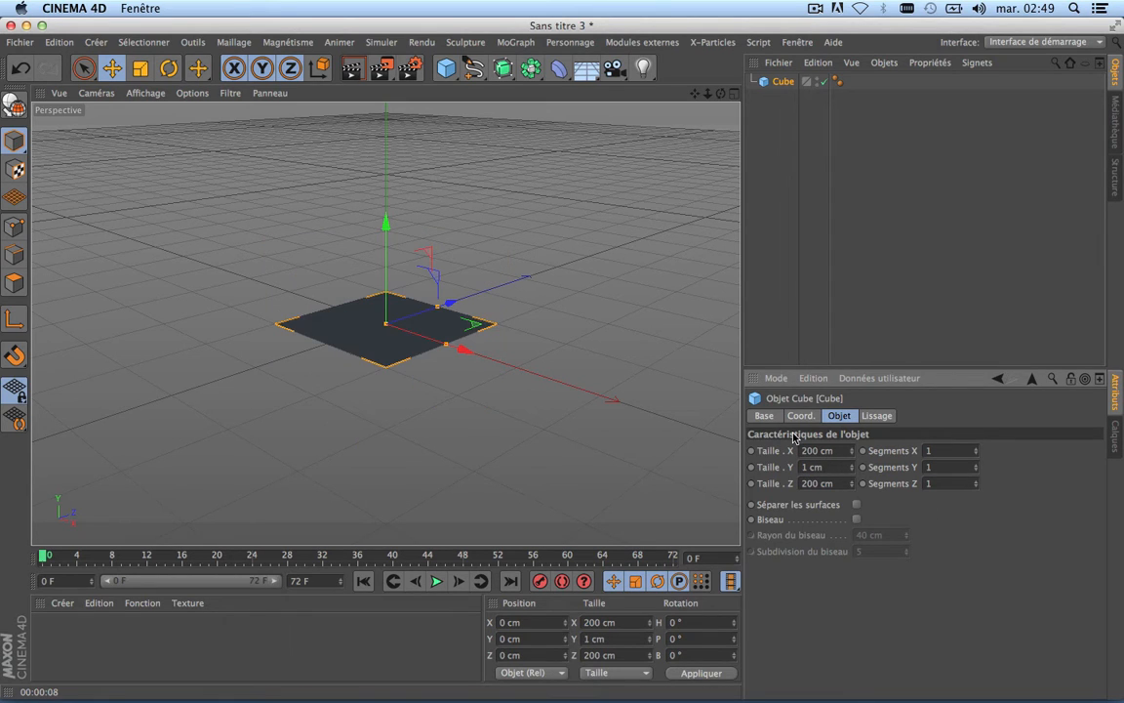
Step: Stretch the flat cube to a Z size of 1135 cm, leaving the X size at 200 cm
mouse_move(851, 454)
mouse_down()
mouse_move(1008, 450)
mouse_move(851, 454)
mouse_up()
key(super+z)
drag(851, 485, 1035, 485)
drag(696, 94, 837, 86)
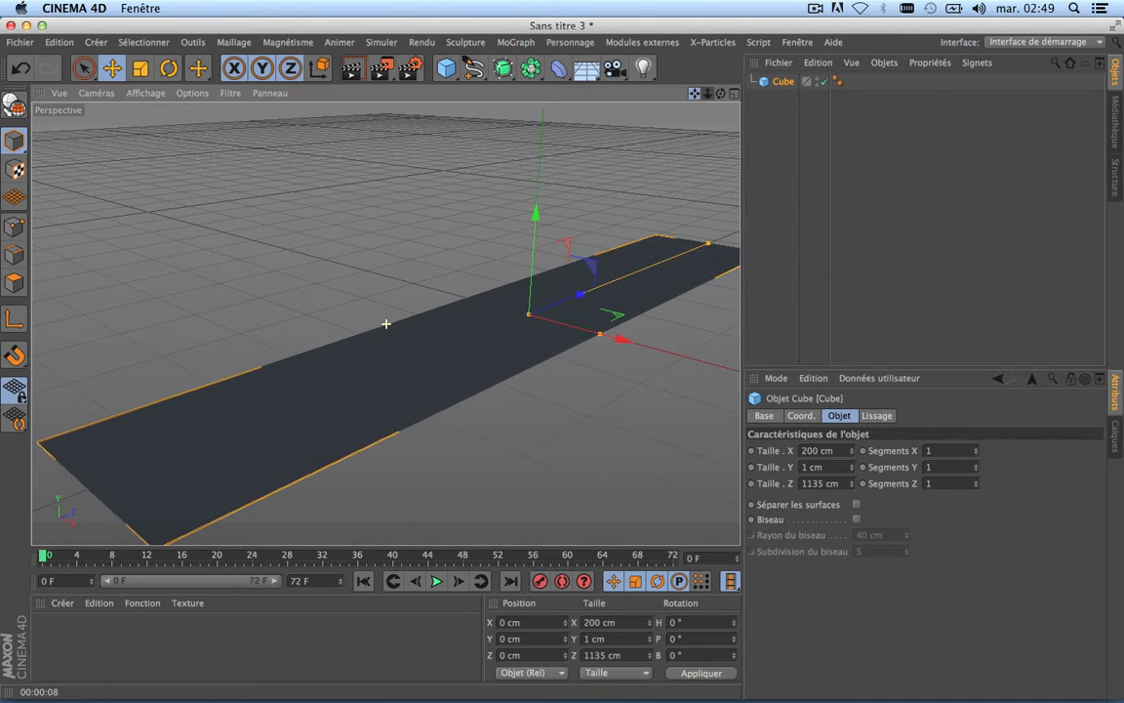
scroll(454, 295, down, 6)
scroll(453, 295, up, 3)
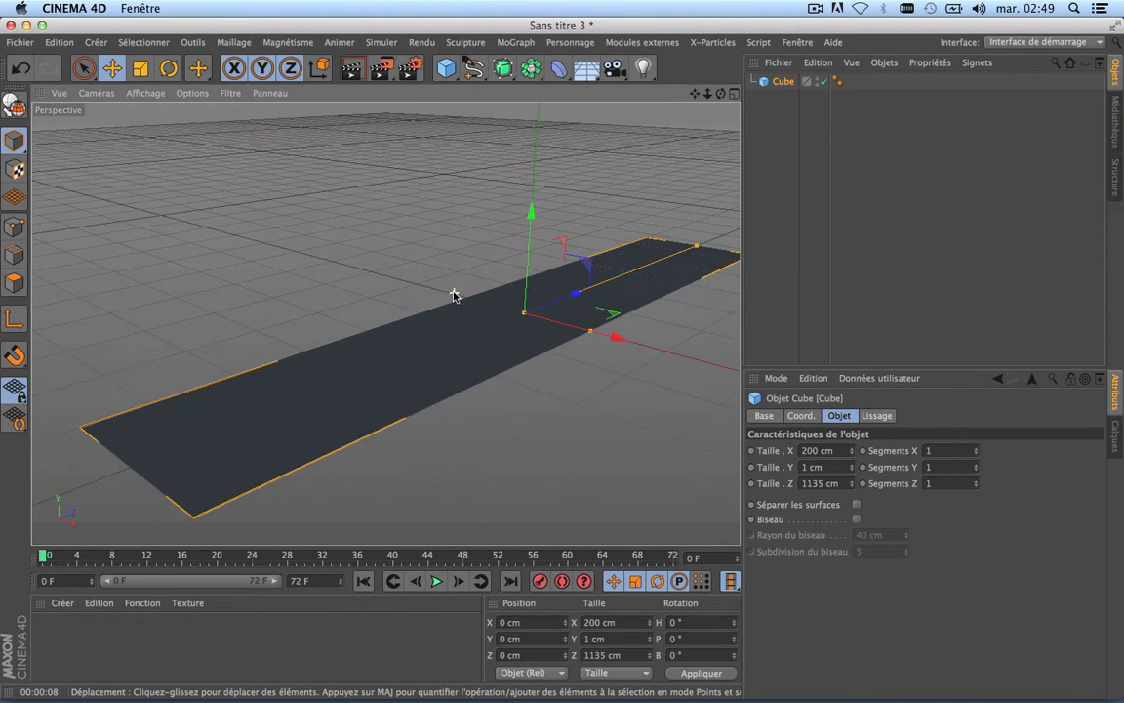
Step: Change the viewport display to Ombrage de Gouraud (lignes)
click(146, 93)
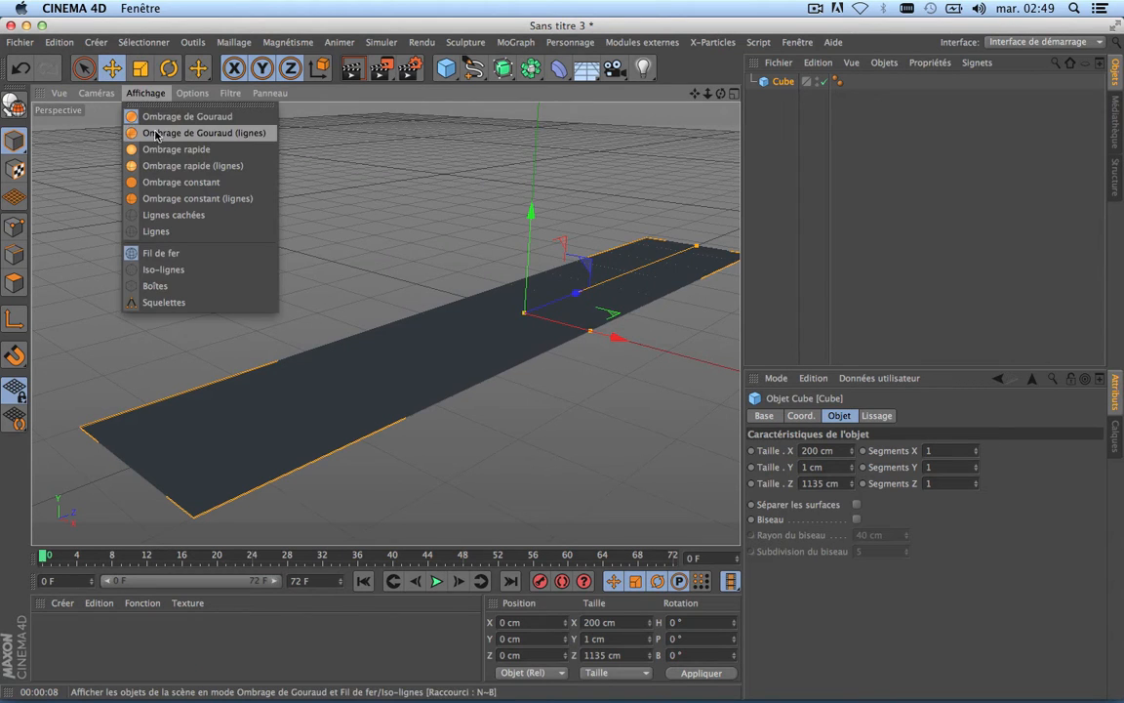
click(226, 135)
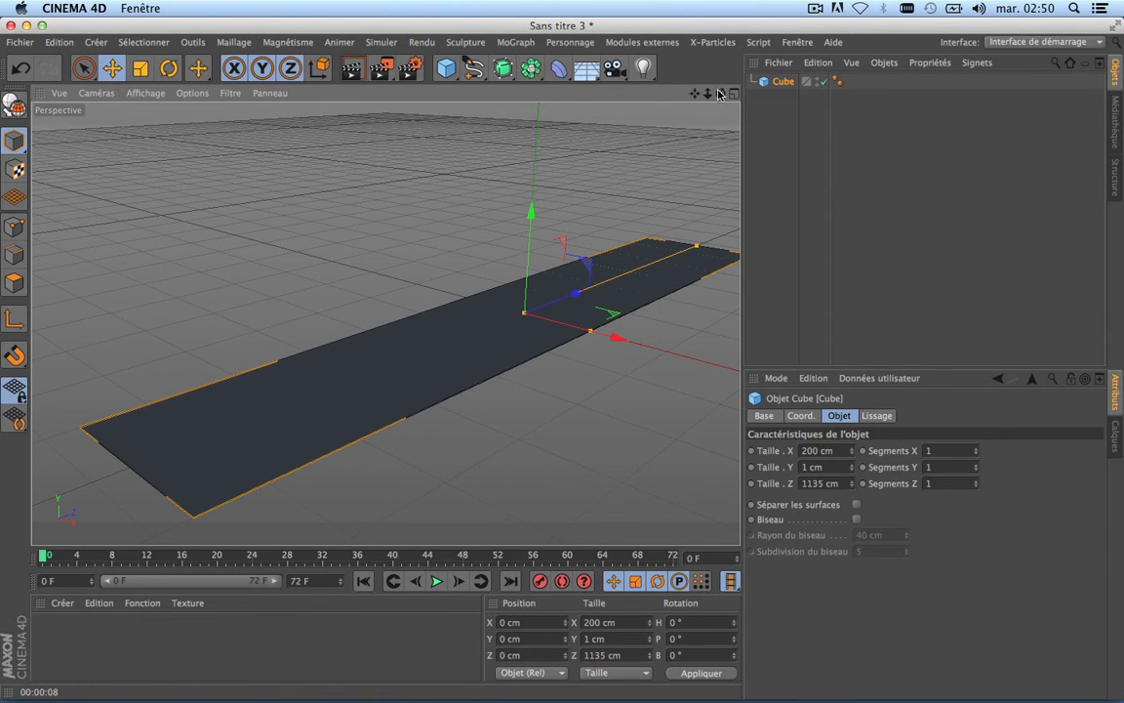
mouse_move(720, 93)
mouse_down()
mouse_move(688, 126)
mouse_move(694, 94)
mouse_move(508, 272)
mouse_move(521, 206)
mouse_up()
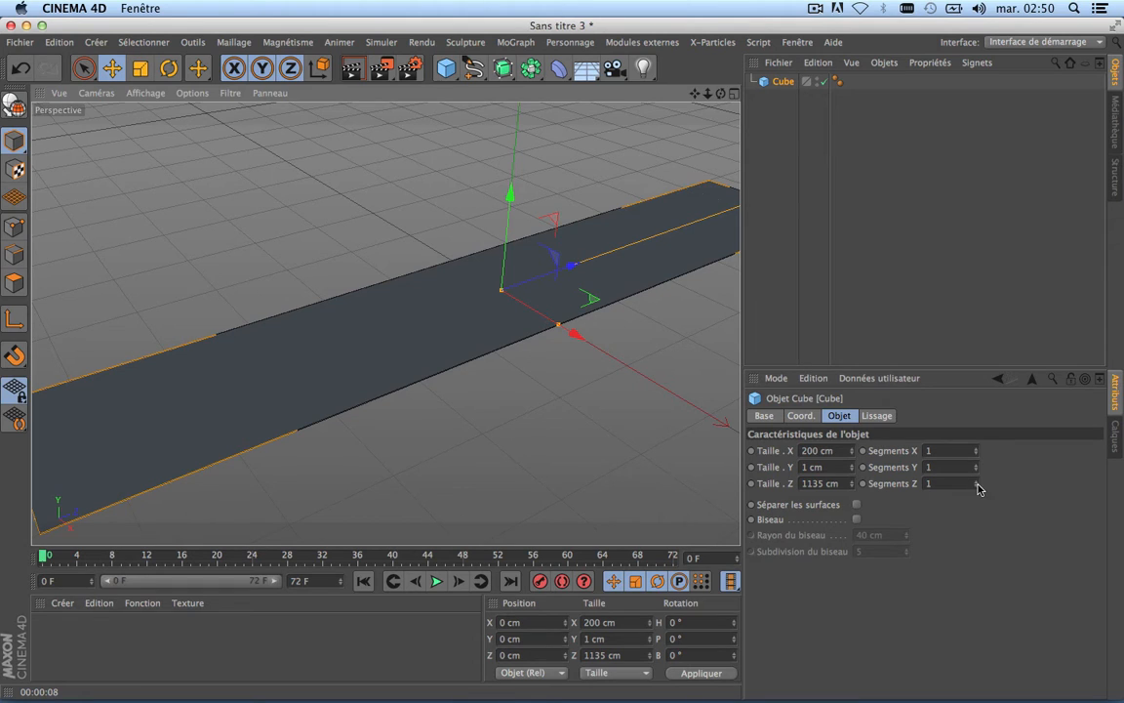
Step: Subdivide the carpet strip lengthwise by setting its Z segments to 300
drag(978, 483, 1040, 443)
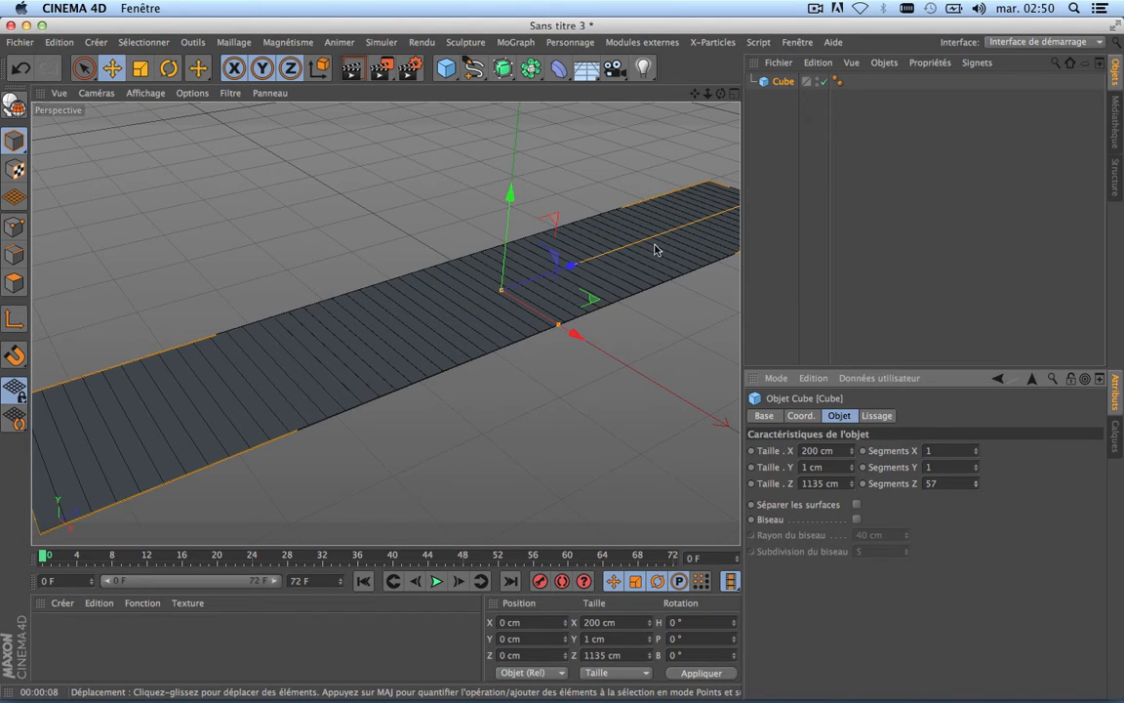
scroll(354, 340, up, 4)
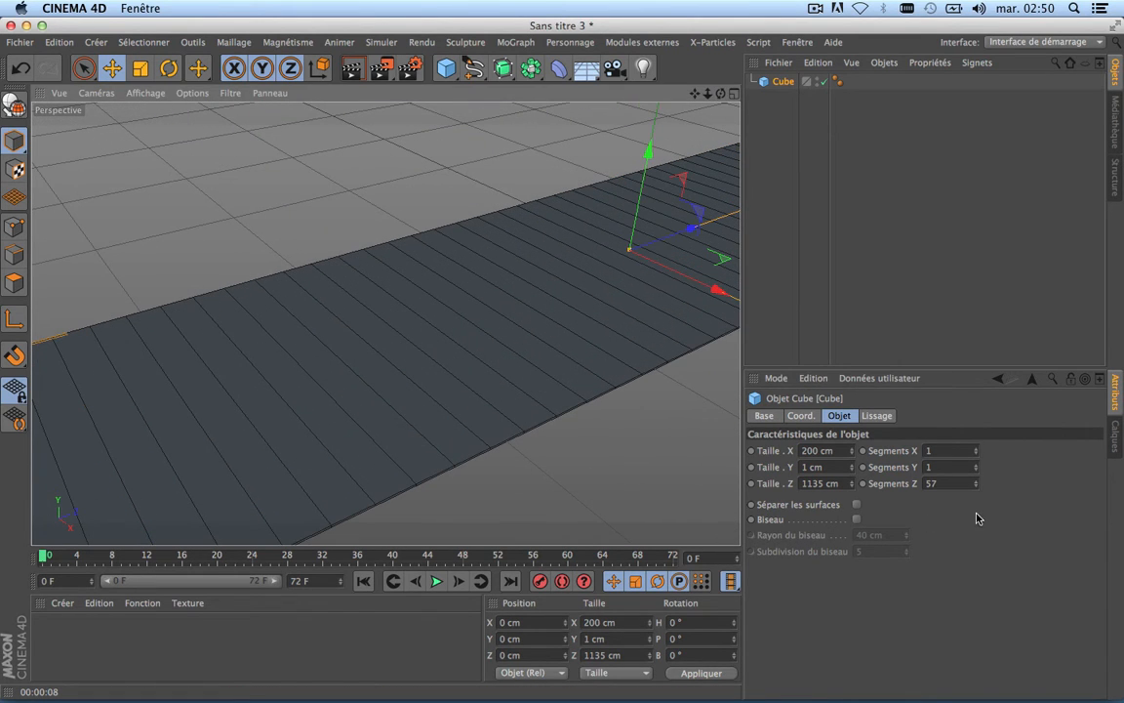
mouse_move(976, 490)
mouse_down()
mouse_move(994, 439)
mouse_move(965, 483)
mouse_up()
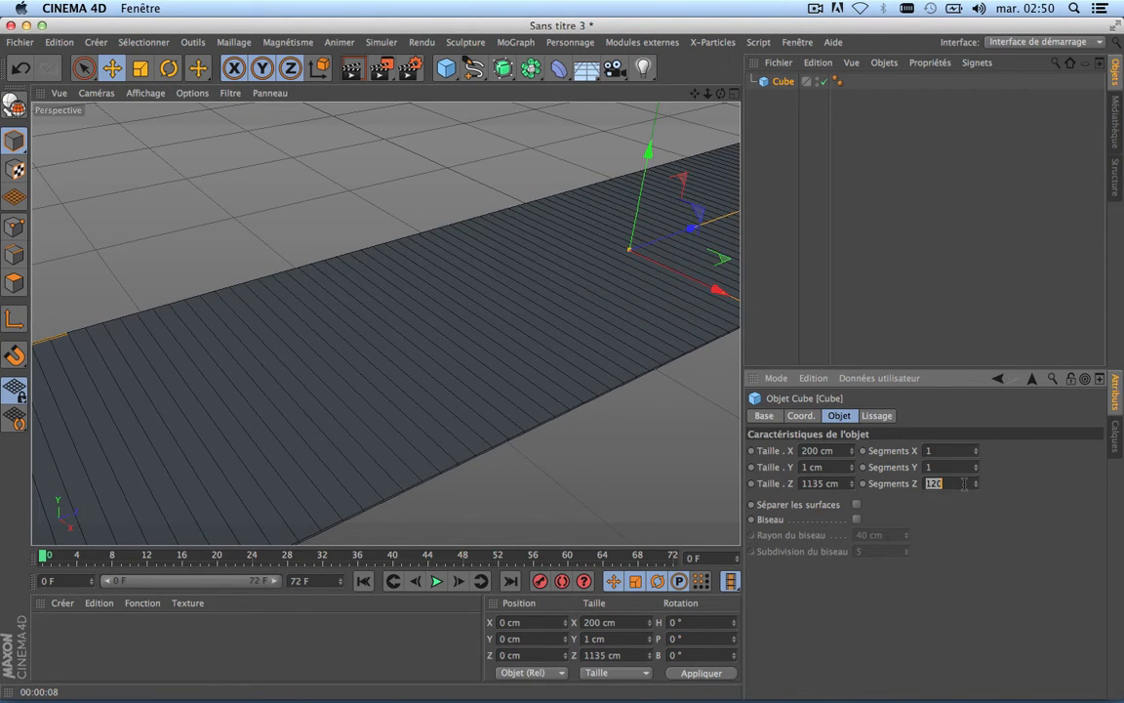
text(300)
click(973, 533)
scroll(393, 373, up, 5)
scroll(392, 372, down, 8)
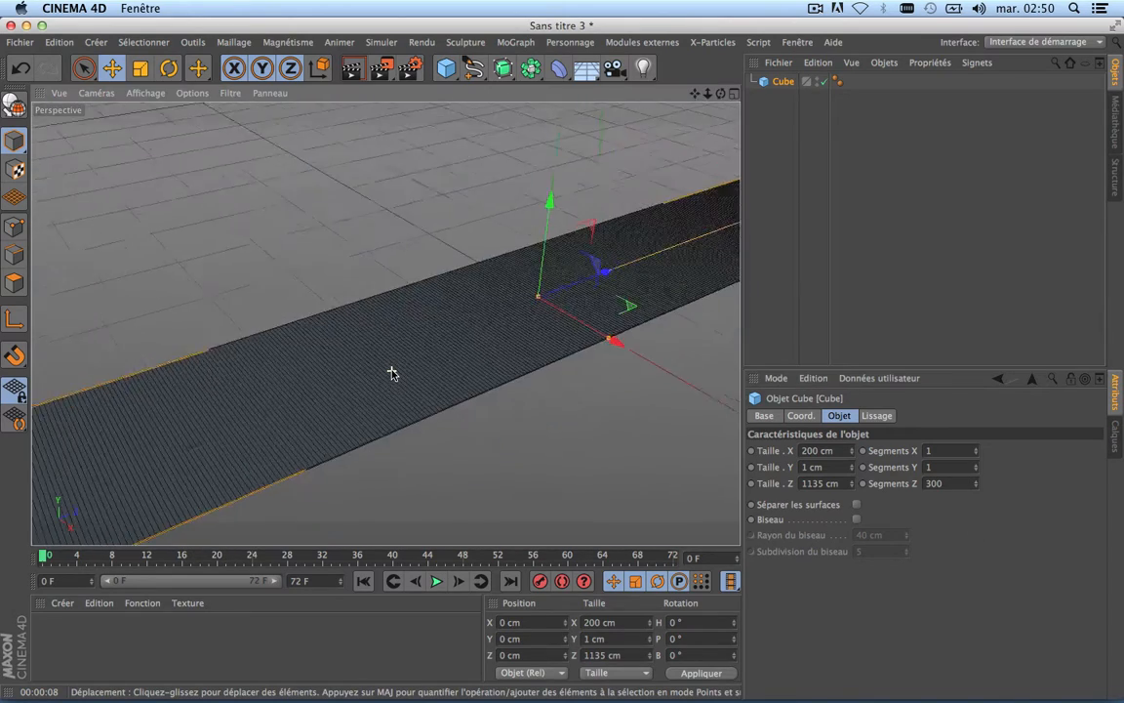
scroll(392, 372, down, 4)
scroll(392, 373, up, 3)
scroll(392, 373, down, 3)
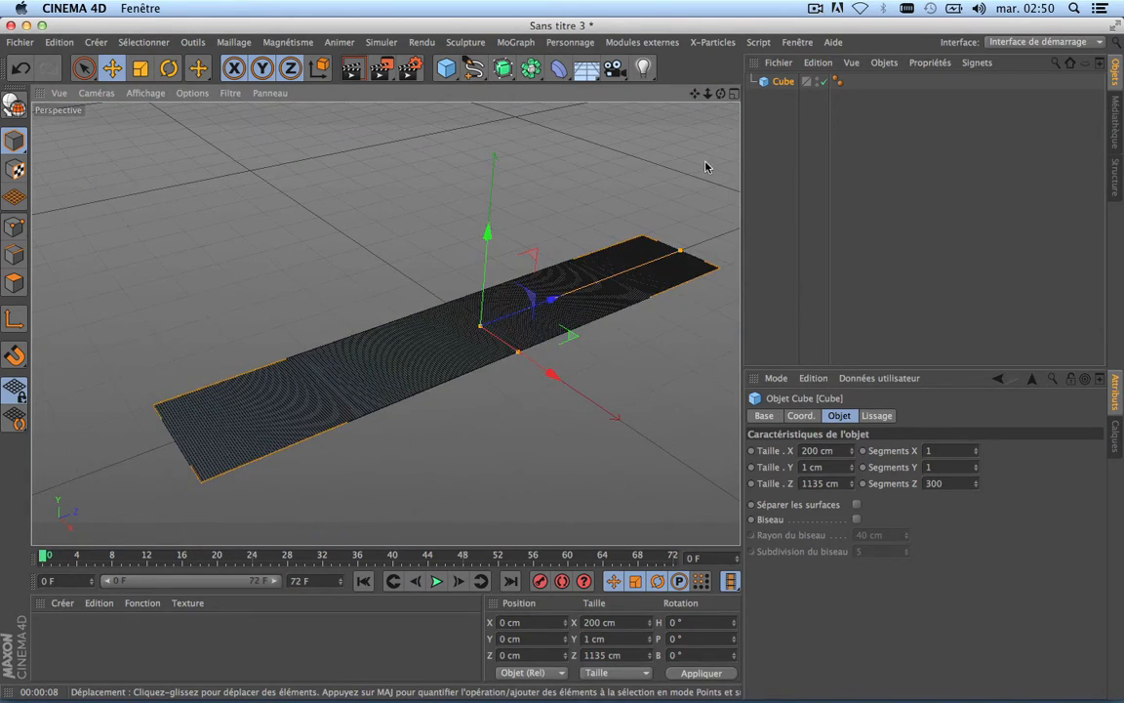
drag(697, 92, 642, 46)
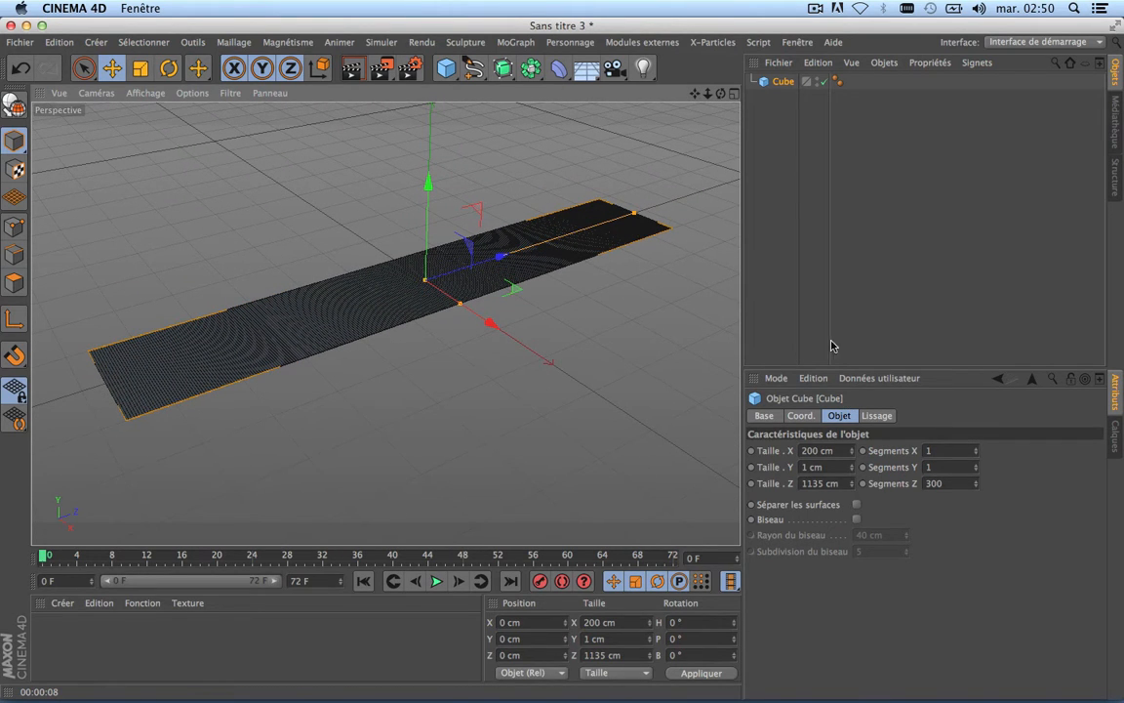
Step: Add an Incurvation (bend) deformer to the scene
click(558, 68)
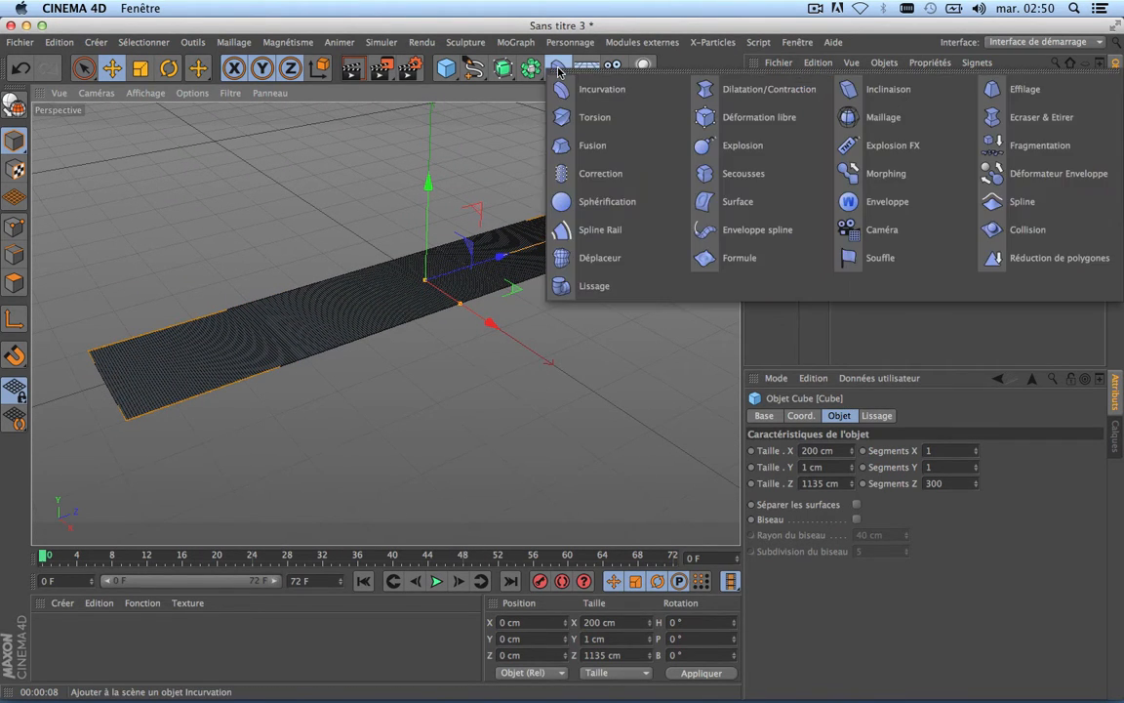
click(601, 98)
scroll(460, 248, up, 5)
scroll(460, 248, down, 4)
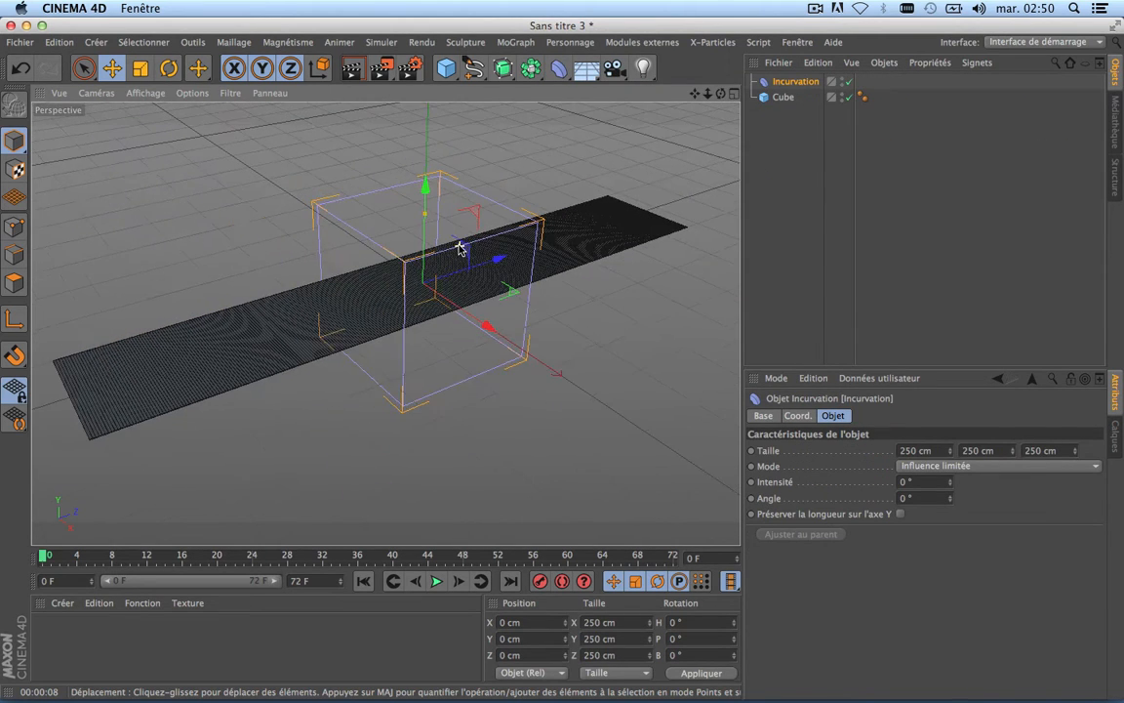
Step: Make the Incurvation deformer a child of the Cube and fit it to its parent
scroll(459, 248, down, 2)
drag(695, 94, 698, 68)
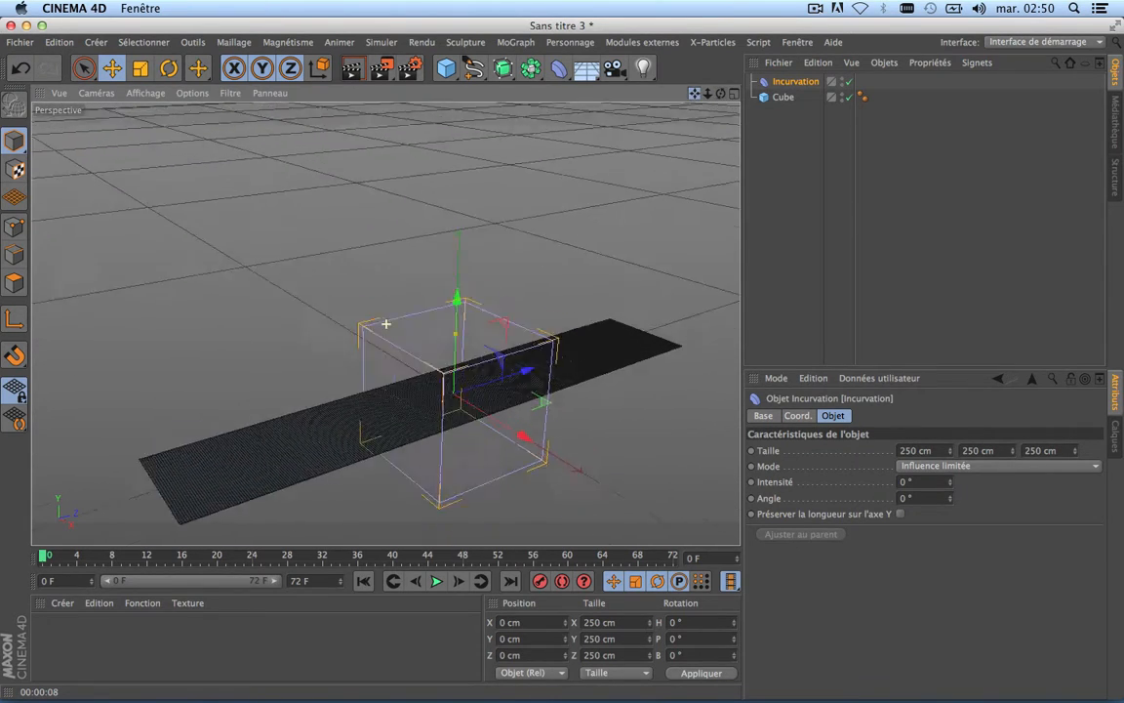
scroll(387, 323, up, 2)
scroll(465, 352, up, 3)
scroll(464, 351, down, 5)
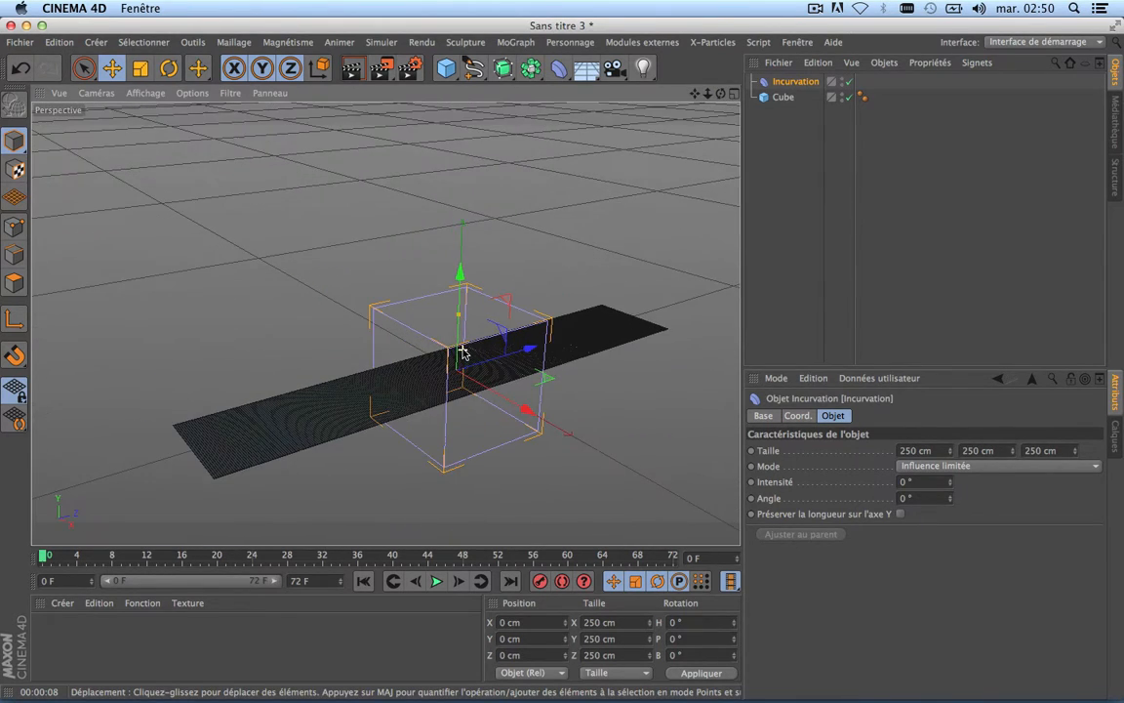
mouse_move(793, 83)
mouse_down()
mouse_move(750, 94)
mouse_move(776, 99)
mouse_up()
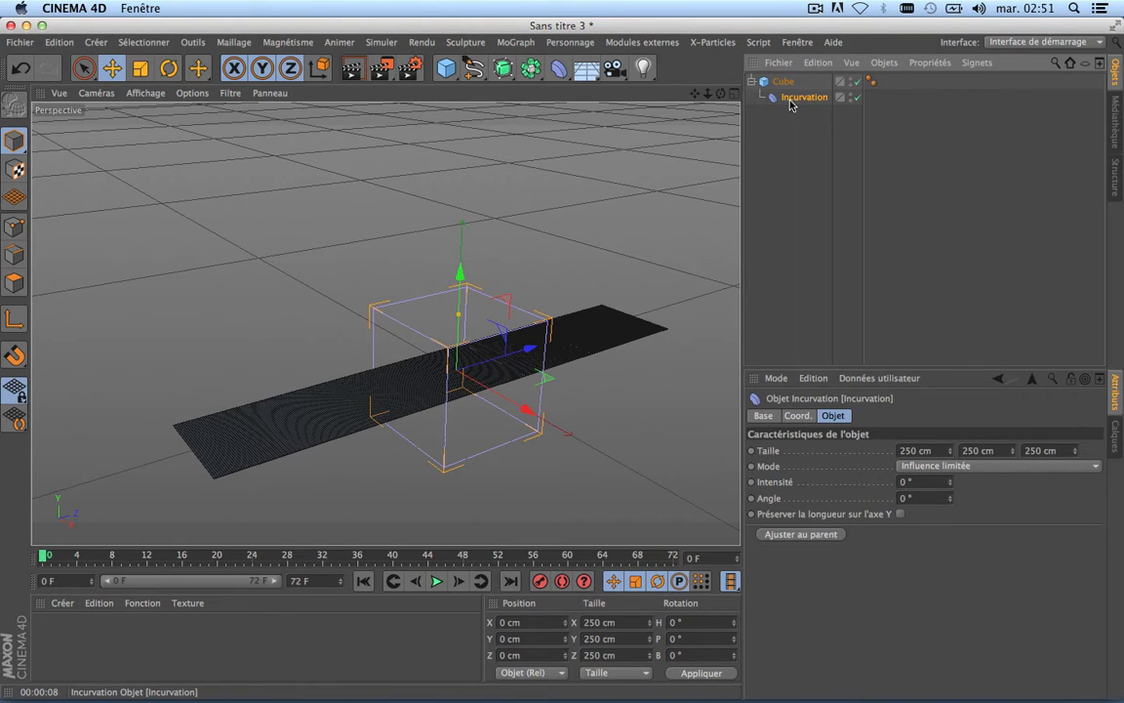
click(821, 536)
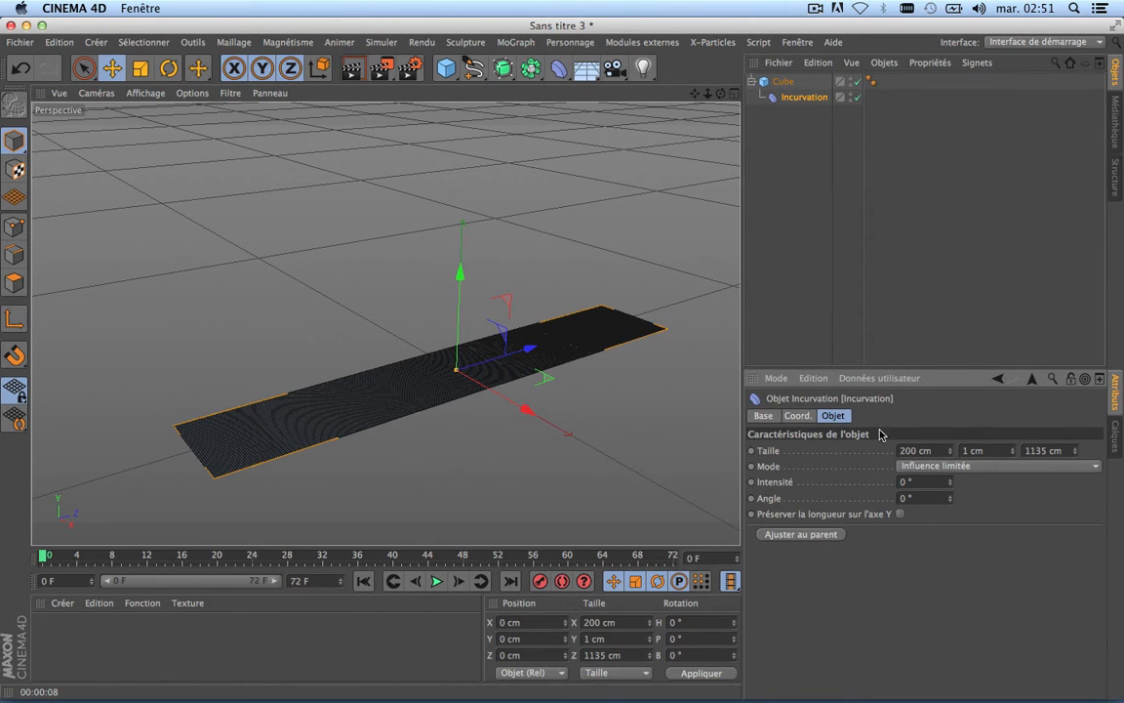
Step: Try bending the strip with an Intensité of 115° and undo the change
mouse_move(950, 482)
mouse_down()
mouse_move(986, 483)
mouse_move(961, 482)
mouse_up()
mouse_move(951, 482)
mouse_down()
mouse_move(951, 538)
mouse_move(951, 410)
mouse_move(951, 523)
mouse_move(950, 473)
mouse_up()
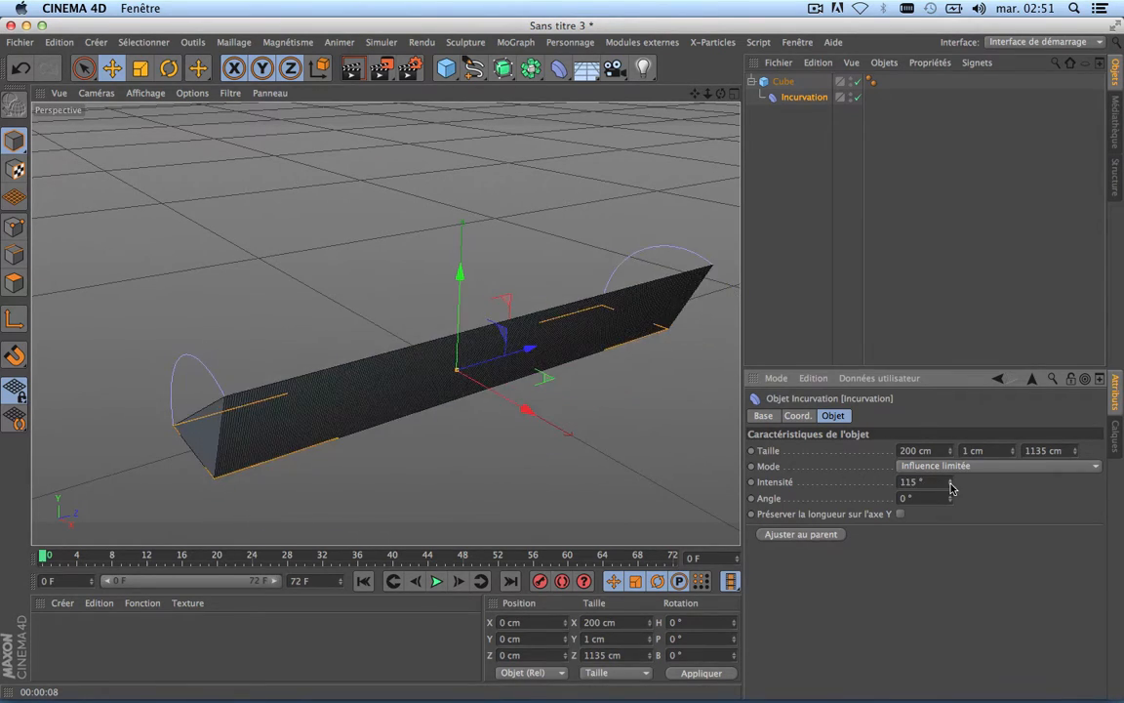
key(super+z)
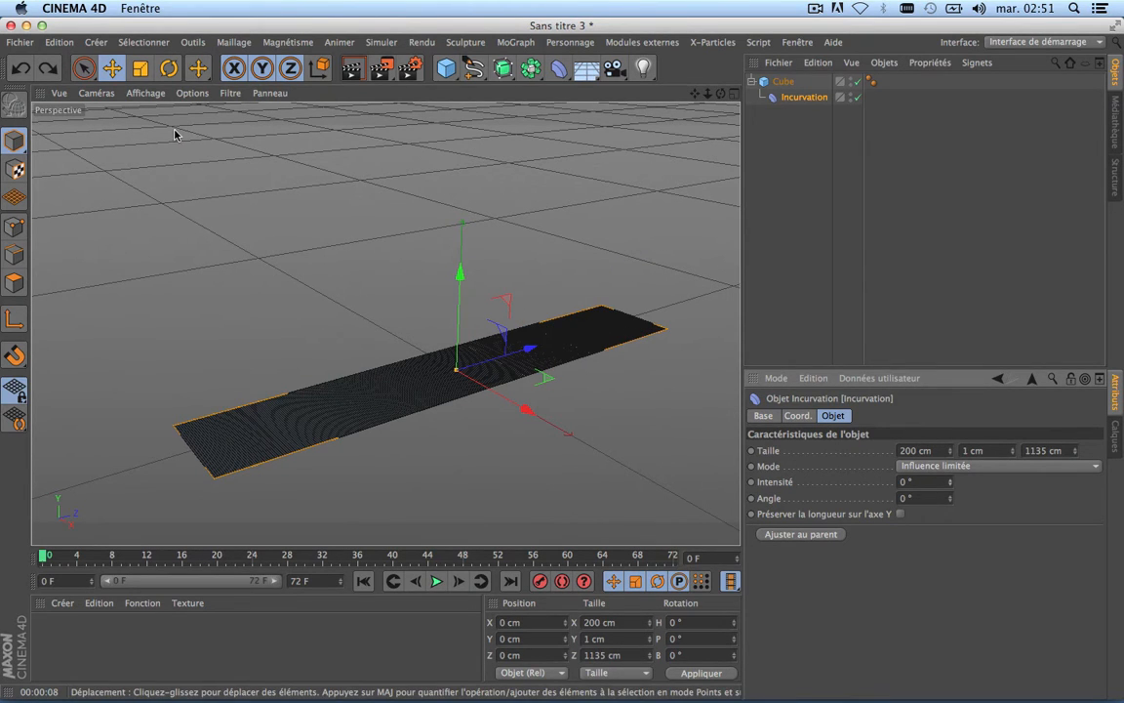
Step: Rotate the Incurvation deformer to a heading (H) of 90° and refit it to the parent
click(169, 68)
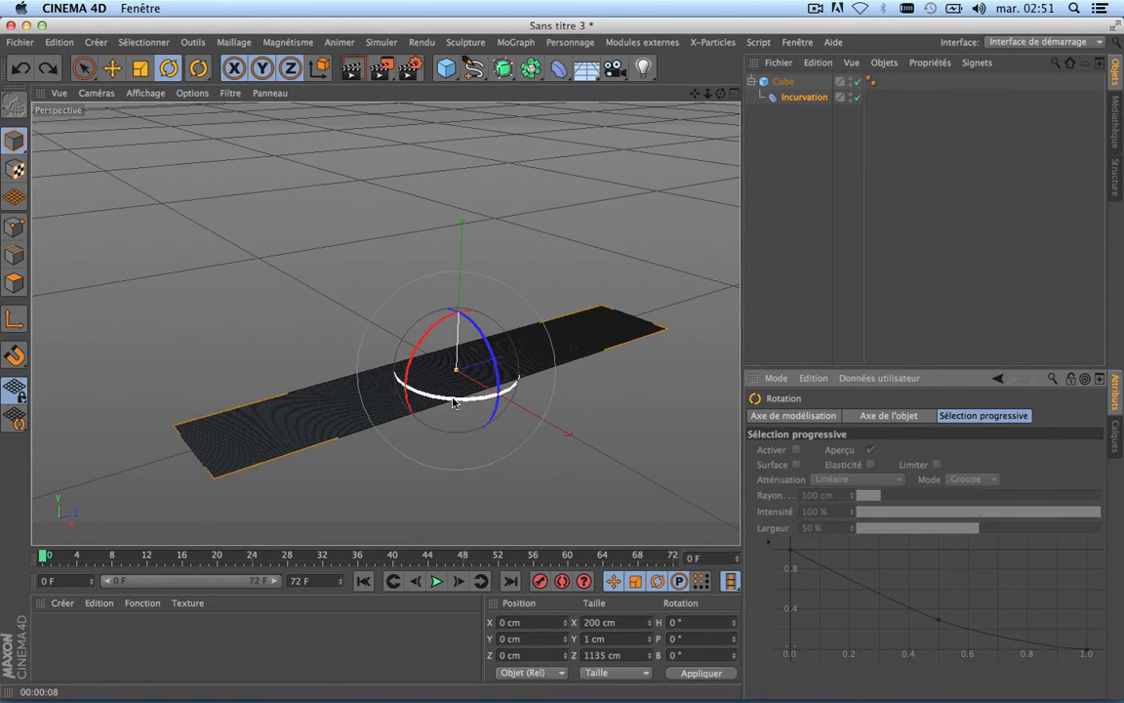
drag(453, 402, 542, 381)
click(814, 97)
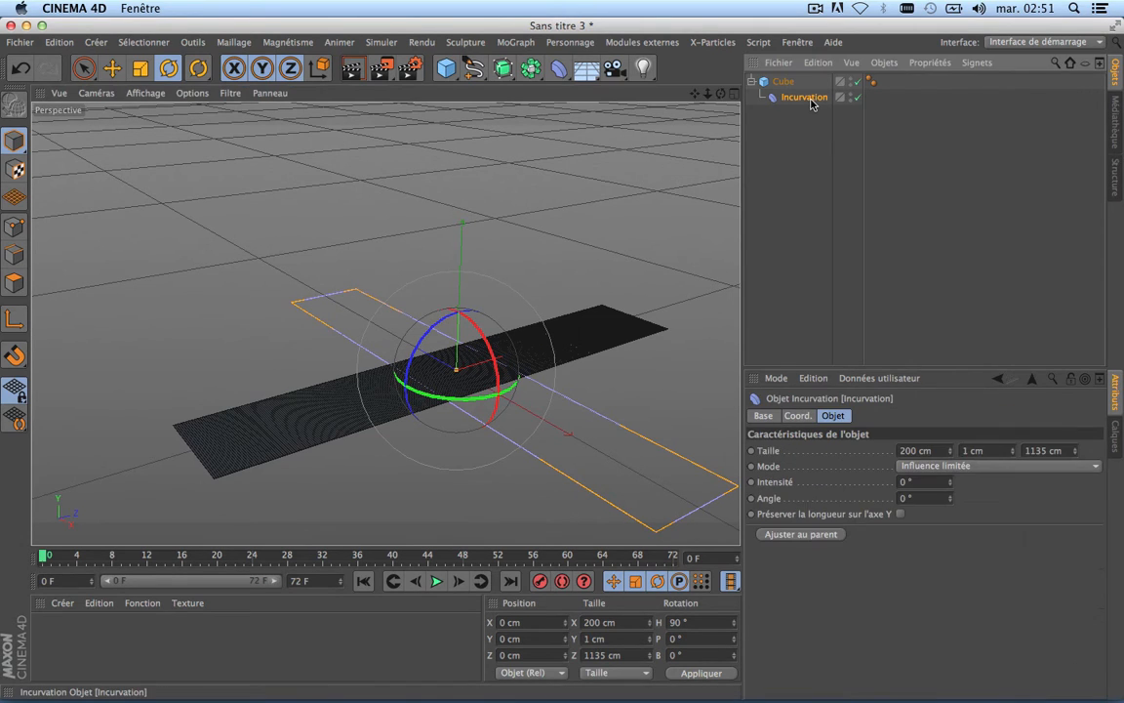
click(807, 536)
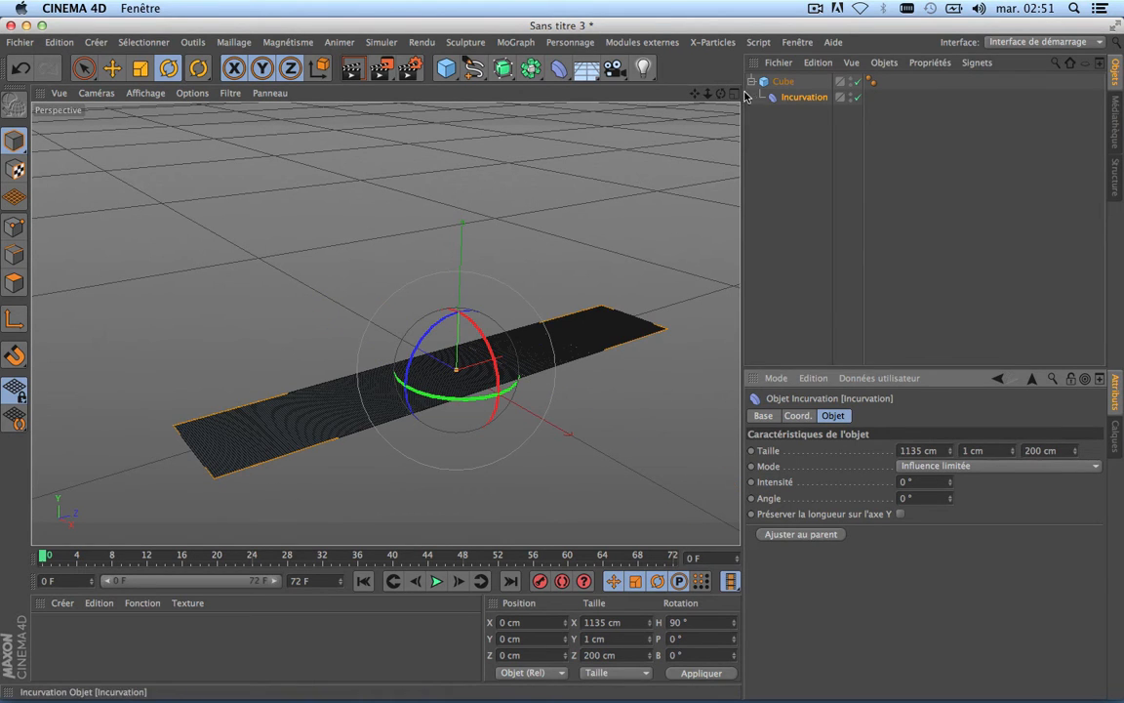
Step: Try bending the strip with an Intensité of 17° and undo the bend
mouse_move(951, 482)
mouse_down()
mouse_move(879, 483)
mouse_move(1015, 482)
mouse_move(937, 482)
mouse_move(952, 487)
mouse_up()
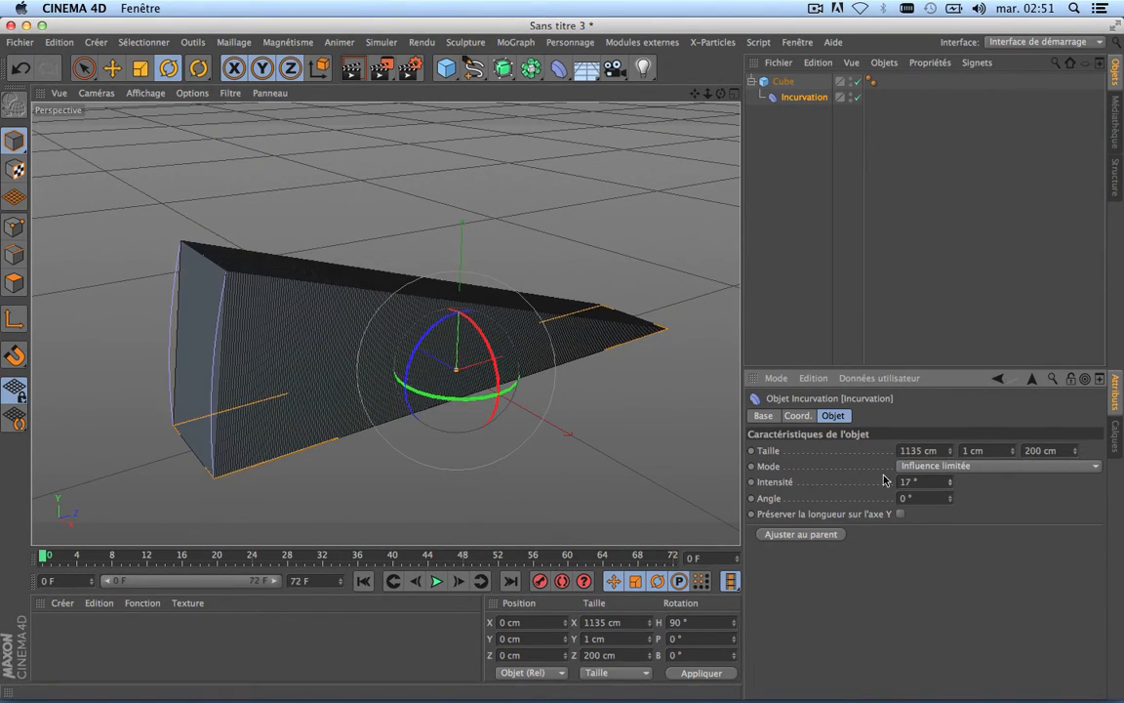
key(super+z)
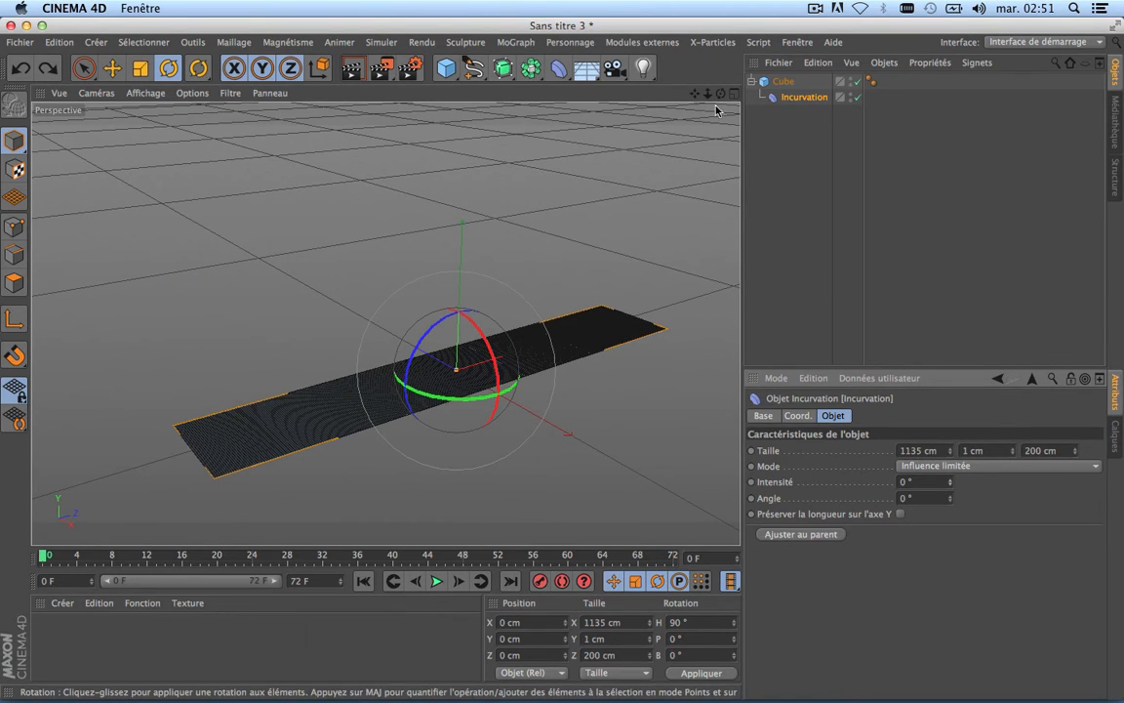
Step: Rotate the Incurvation deformer to a bank (B) of -90° and fit it to the parent again
drag(721, 94, 766, 96)
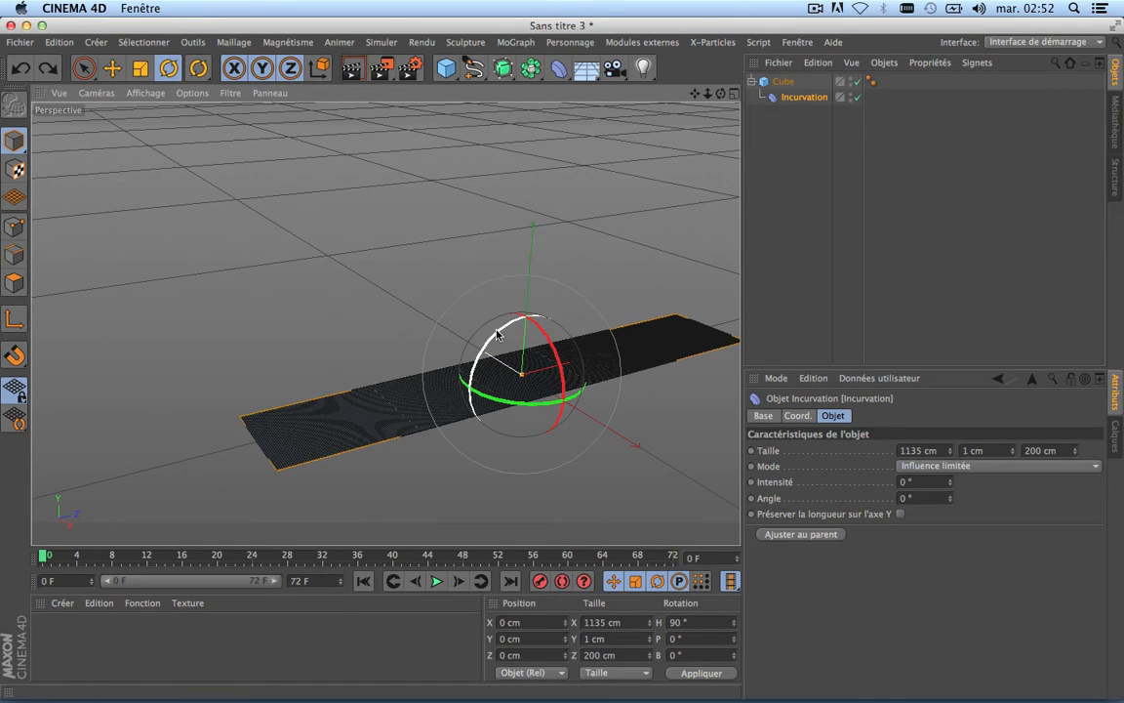
drag(497, 334, 467, 423)
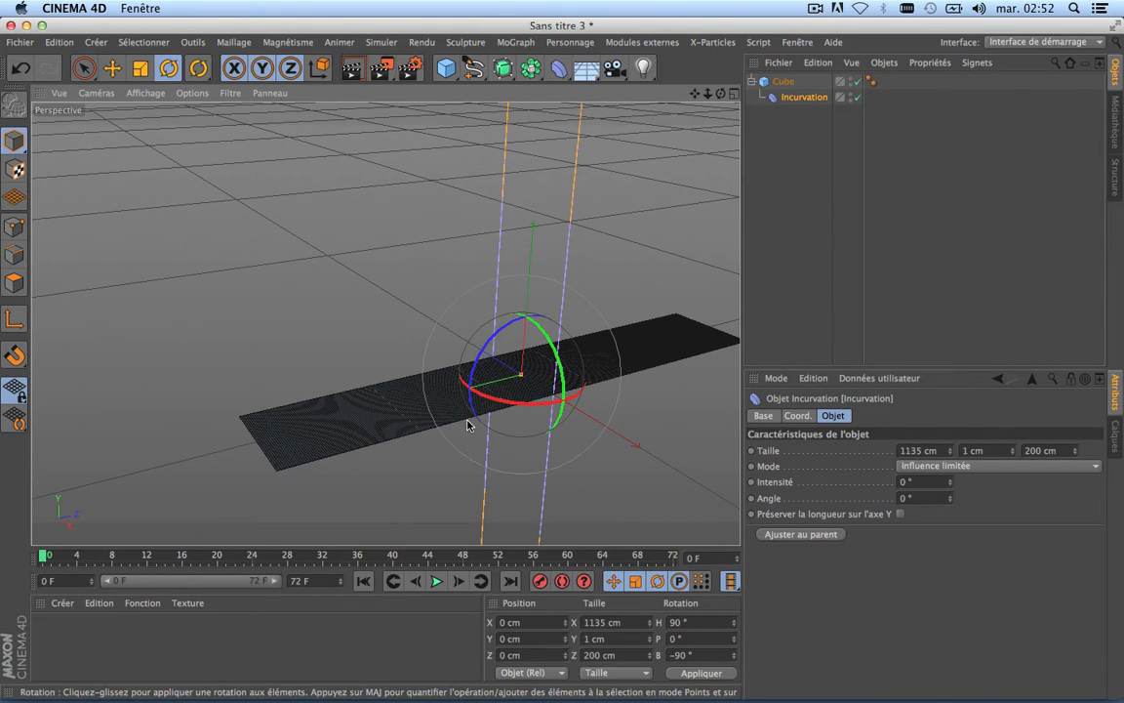
click(802, 535)
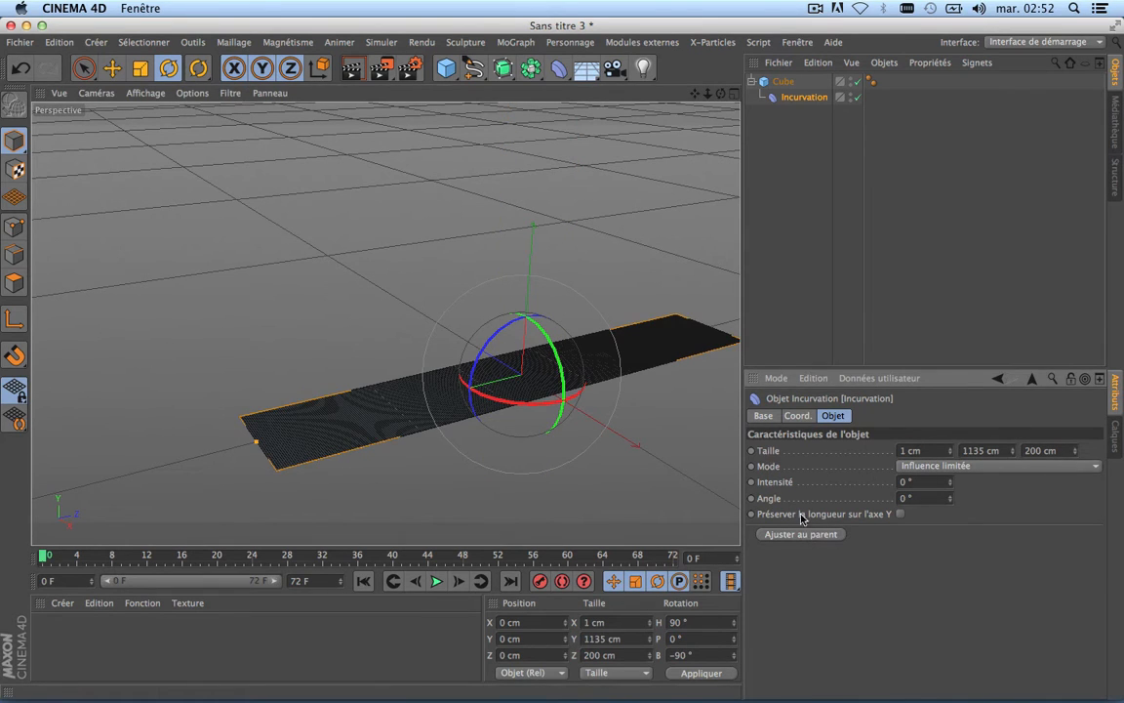
Step: Try curving the whole carpet with Intensité values of 109° and 92°, and undo the bend
click(111, 68)
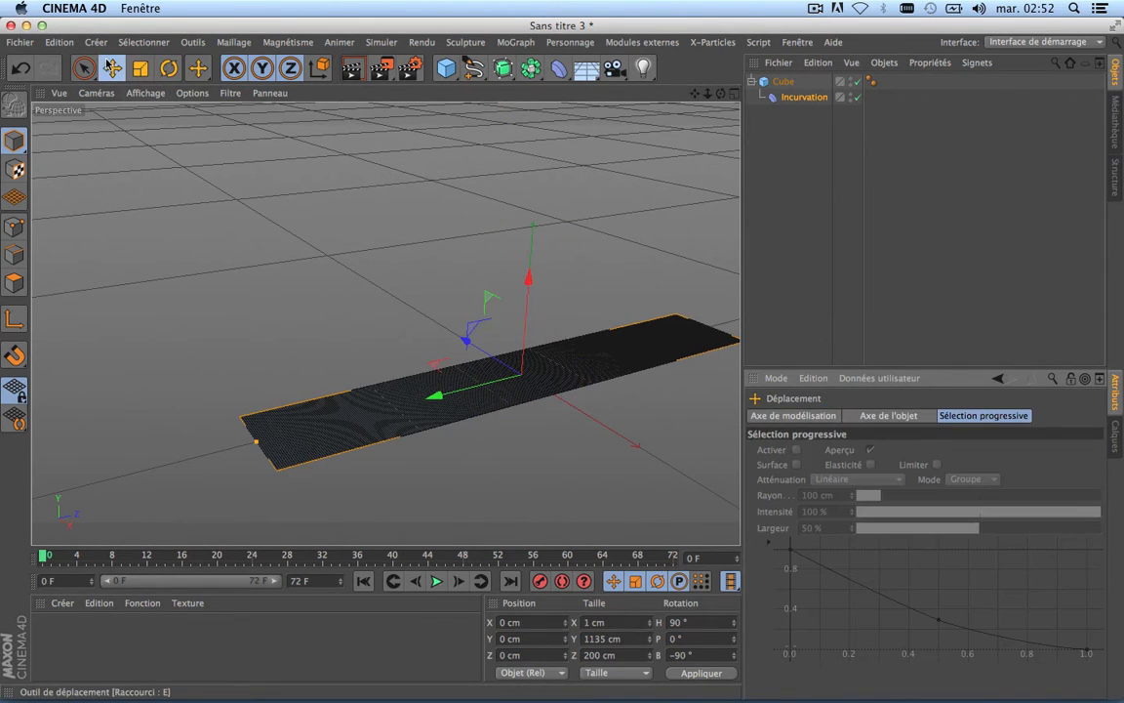
click(802, 97)
drag(952, 482, 847, 387)
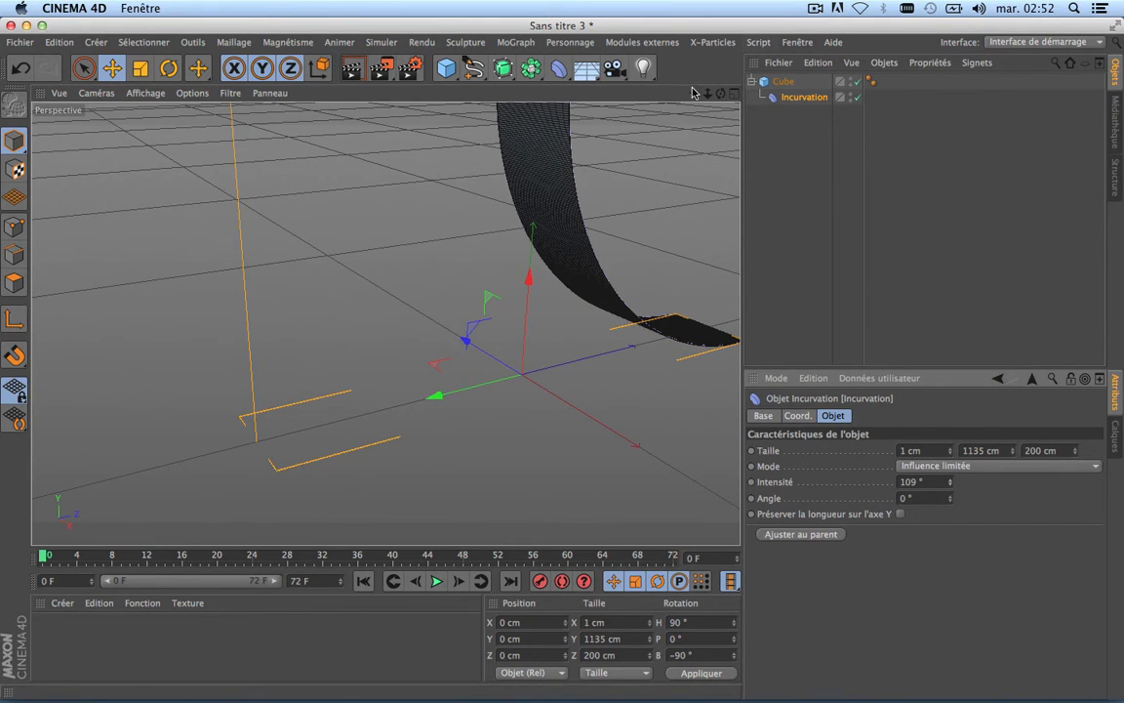
drag(695, 93, 440, 275)
scroll(466, 228, down, 3)
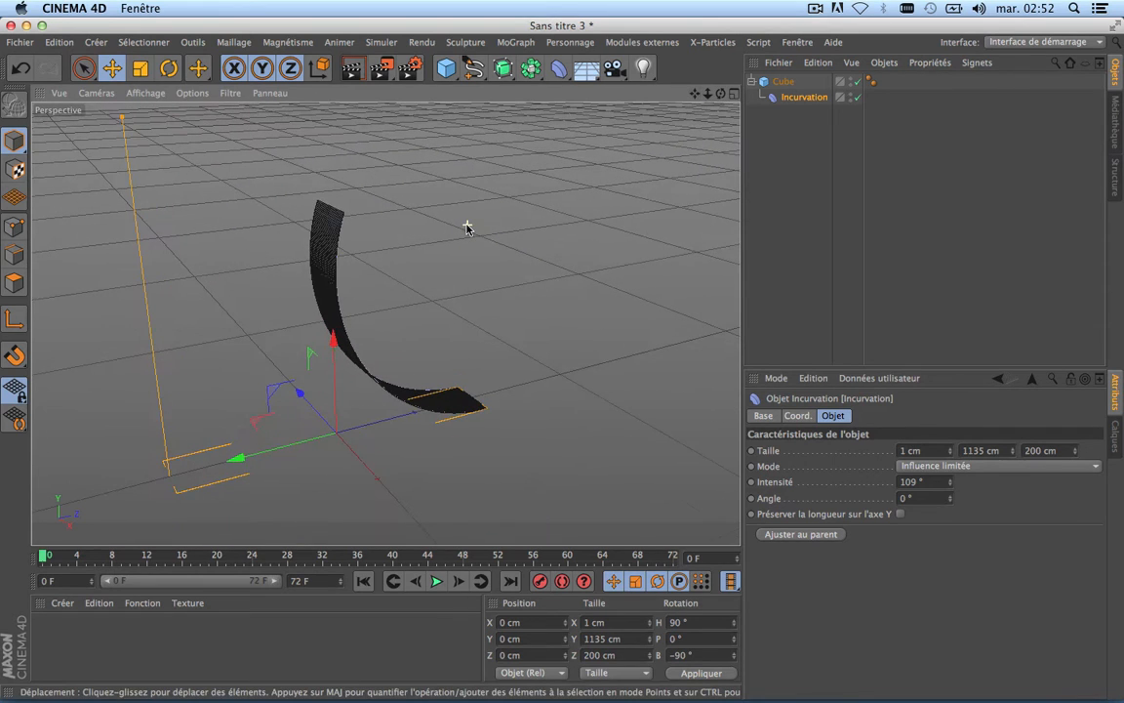
drag(951, 482, 951, 635)
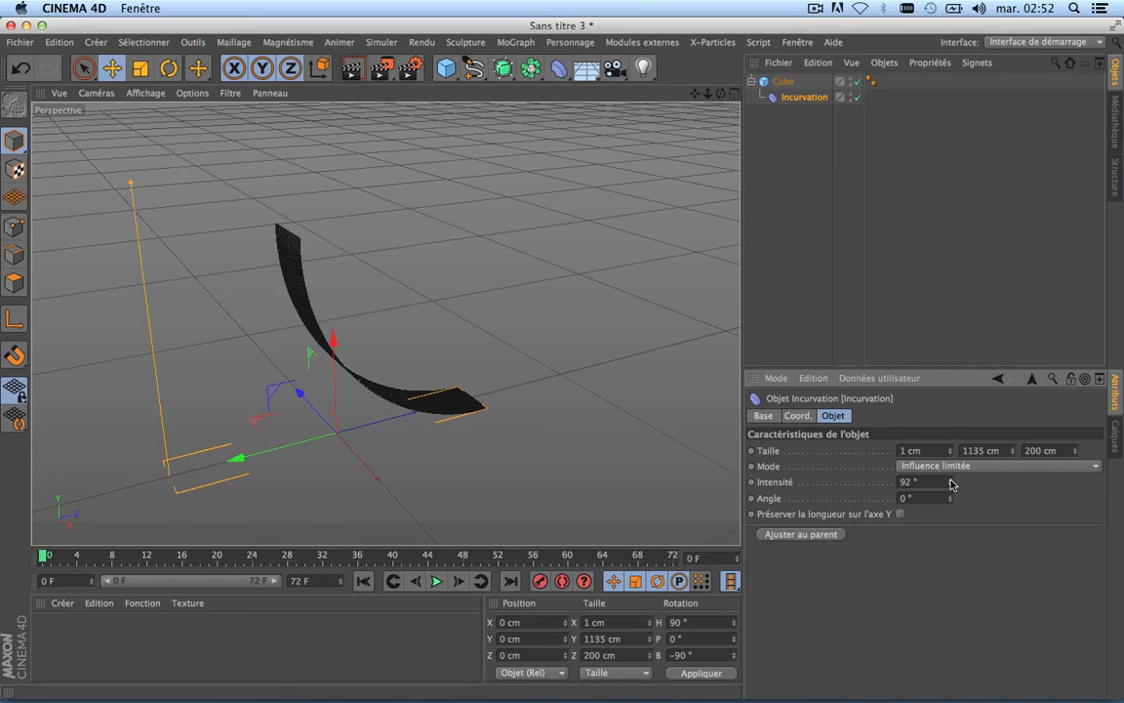
key(super+z)
Step: Shorten the Incurvation deformer's Y size to 99 cm so it covers only a short section of the carpet
drag(695, 94, 771, 1)
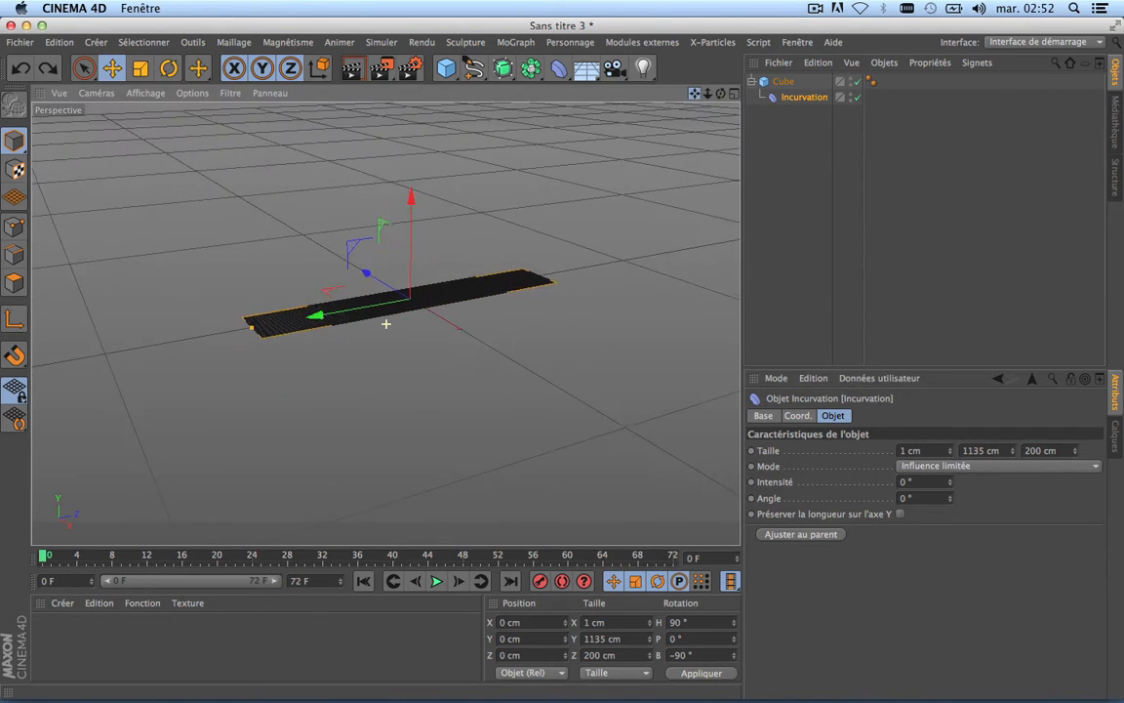
scroll(381, 244, up, 5)
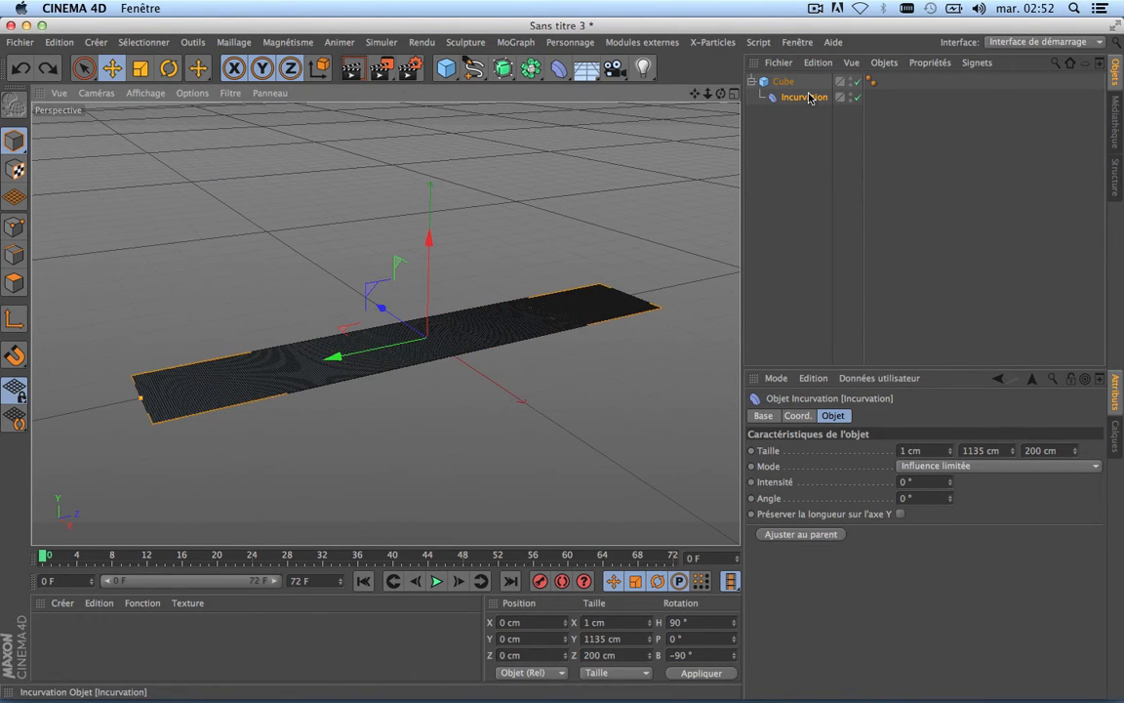
click(1013, 453)
drag(1013, 453, 1013, 694)
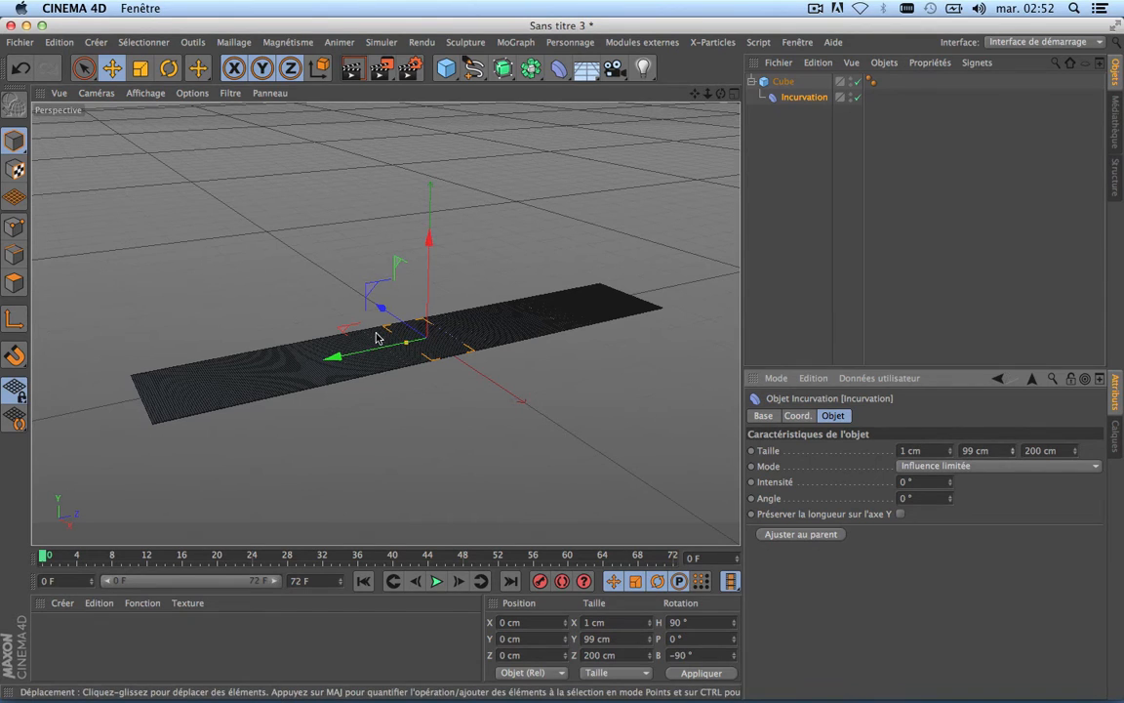
Step: Move the Incurvation deformer to the near end of the carpet at a Z position of -523 cm
click(798, 417)
drag(863, 483, 863, 583)
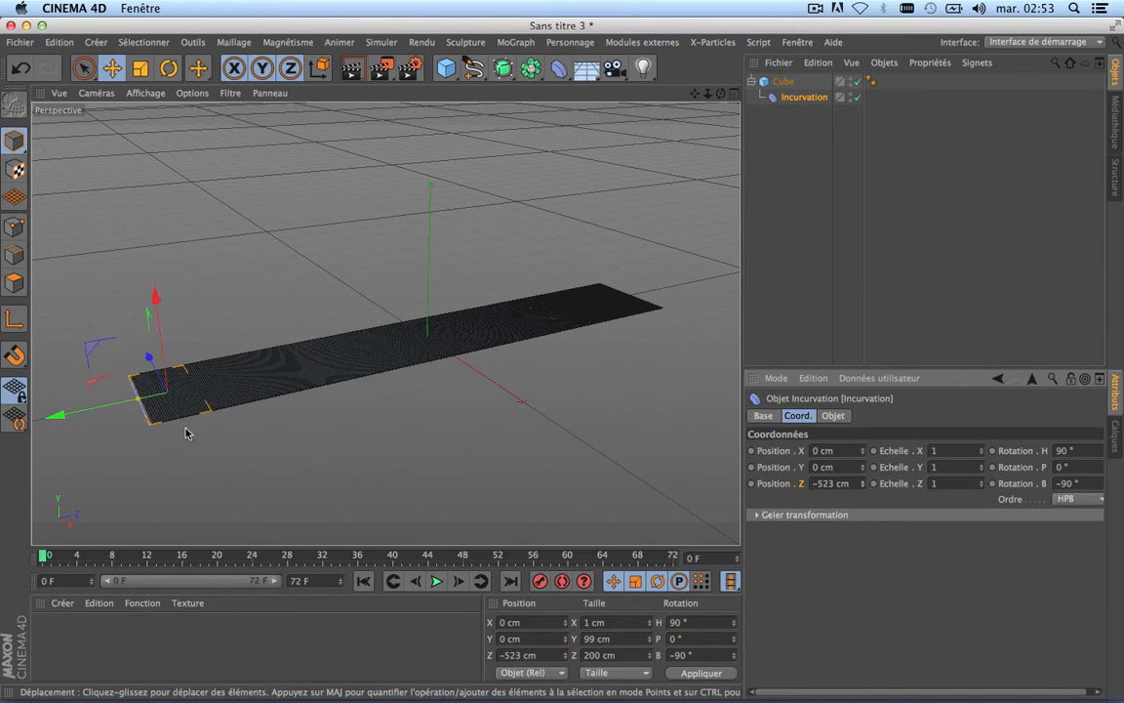
scroll(185, 427, up, 5)
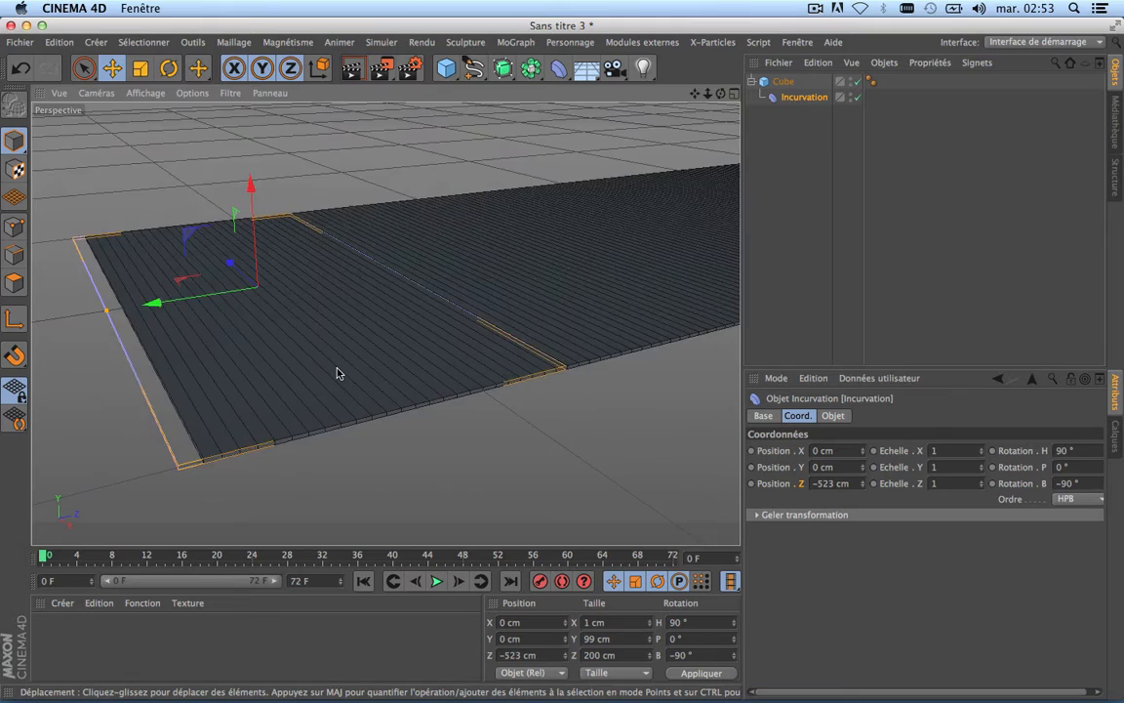
scroll(338, 373, down, 5)
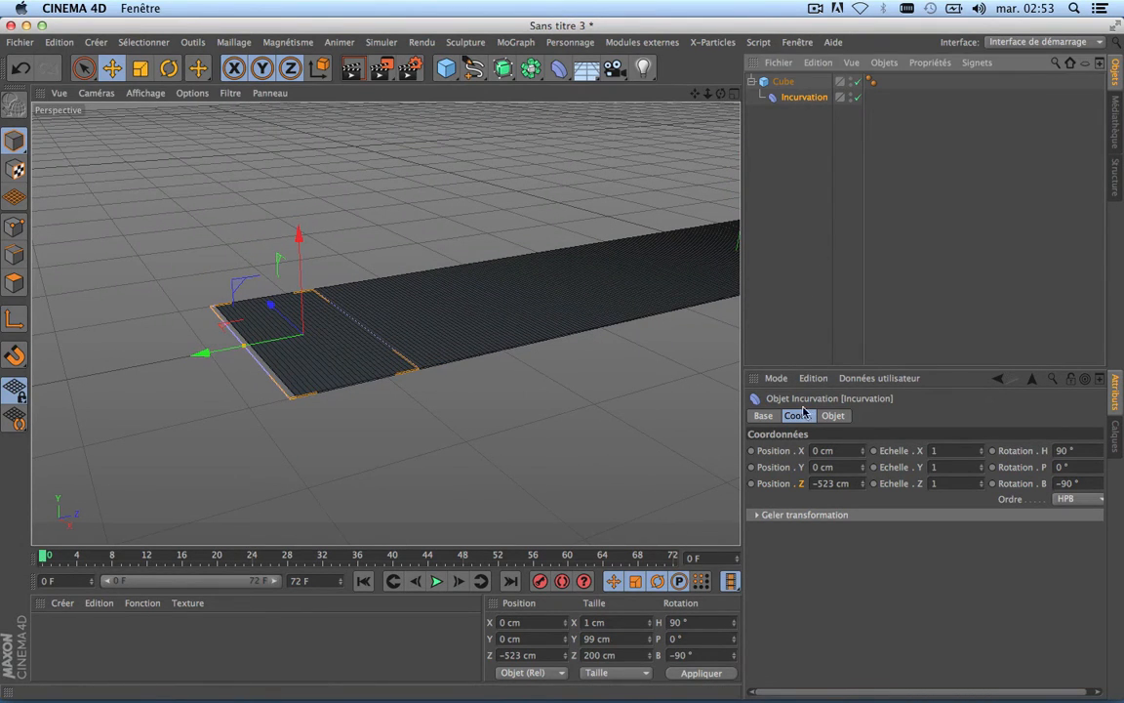
Step: Set the Incurvation deformer's Y size to 100 cm
click(835, 416)
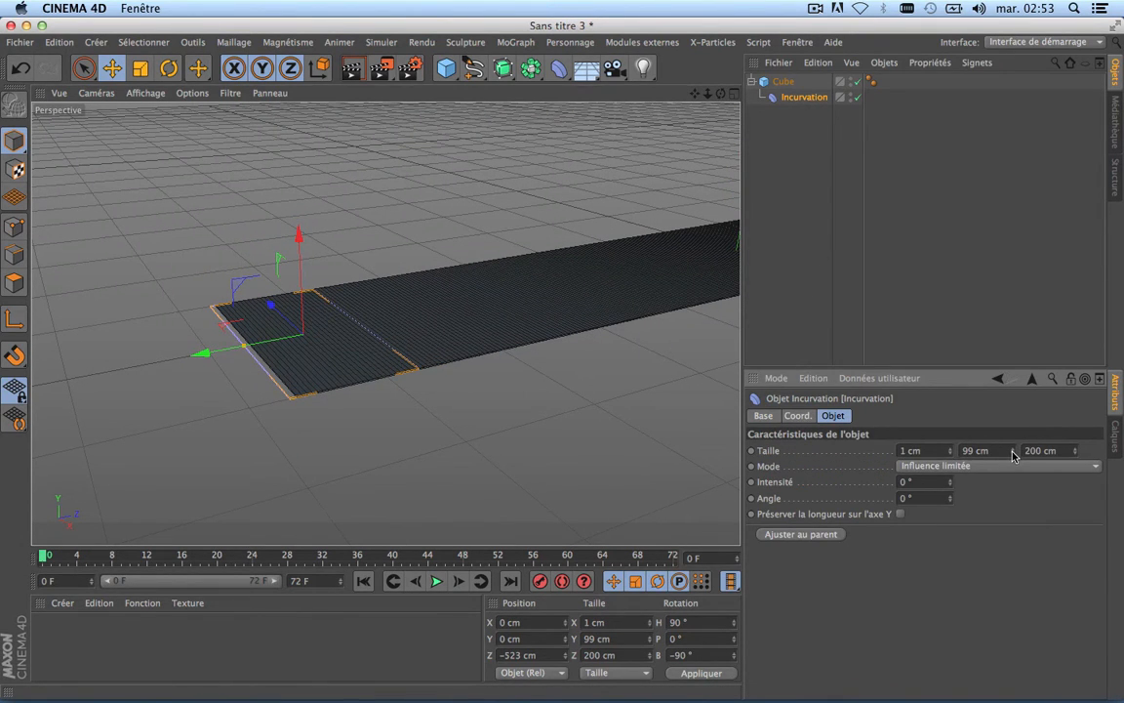
mouse_move(1012, 451)
mouse_down()
mouse_move(980, 454)
mouse_move(1025, 450)
mouse_up()
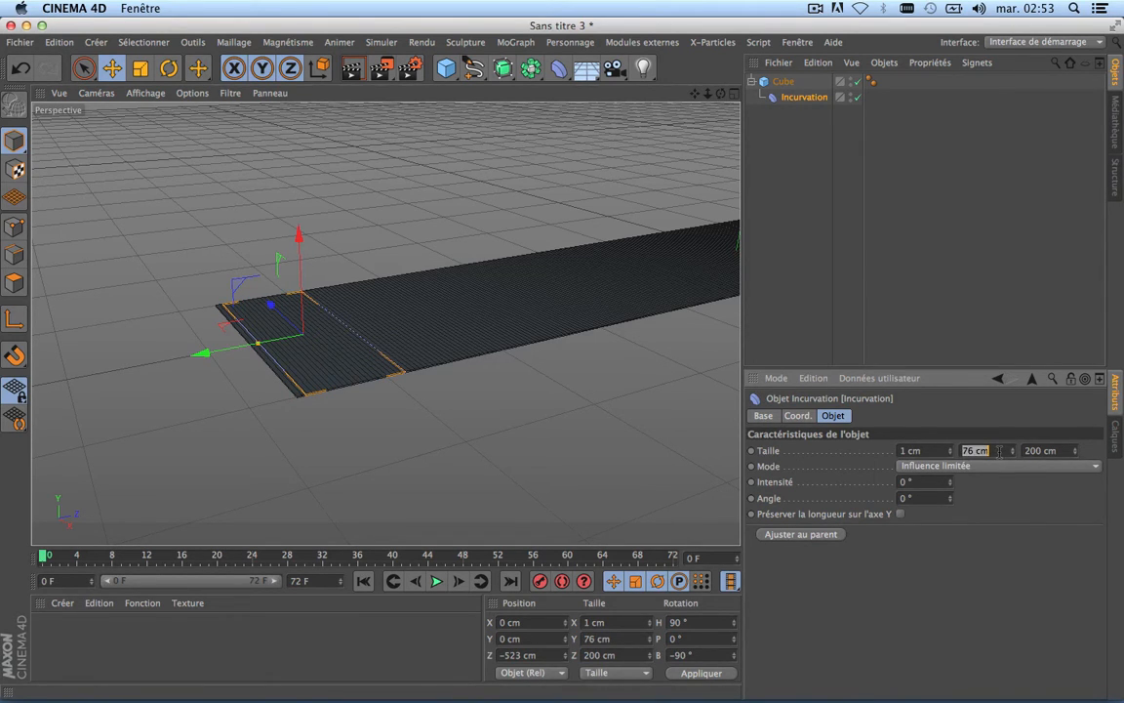
key(Return)
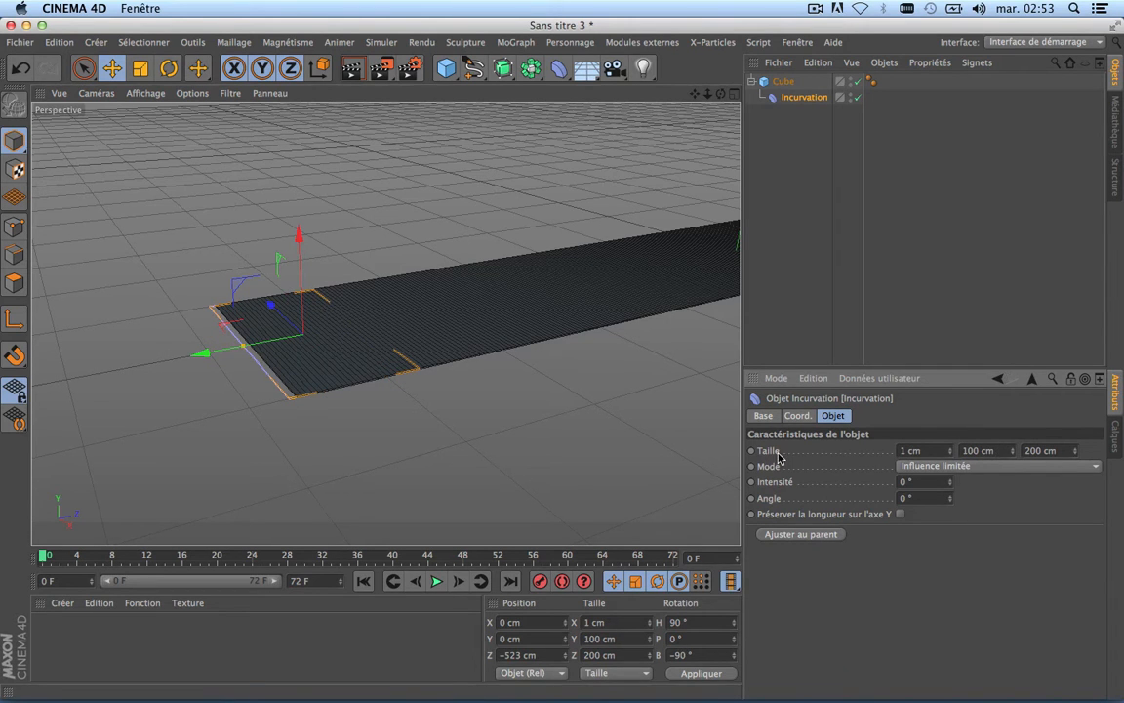
Step: Try sliding the Incurvation deformer along the carpet's length and undo the move
drag(695, 94, 627, 163)
scroll(226, 285, down, 3)
scroll(226, 285, up, 2)
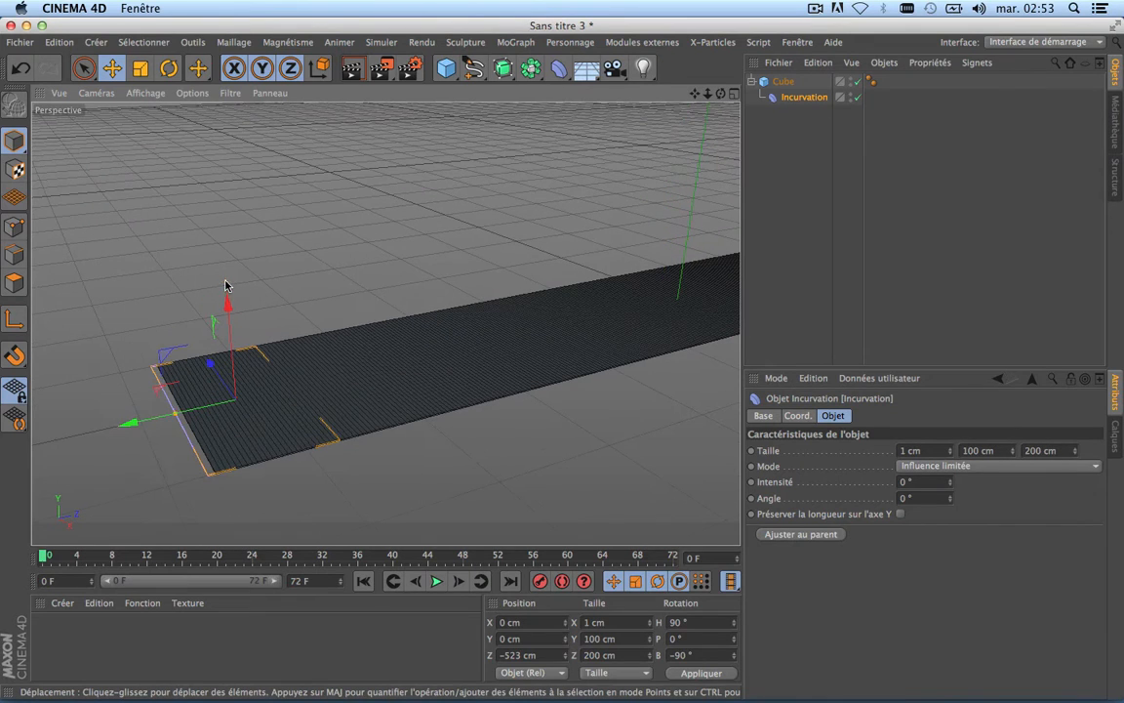
scroll(363, 322, down, 5)
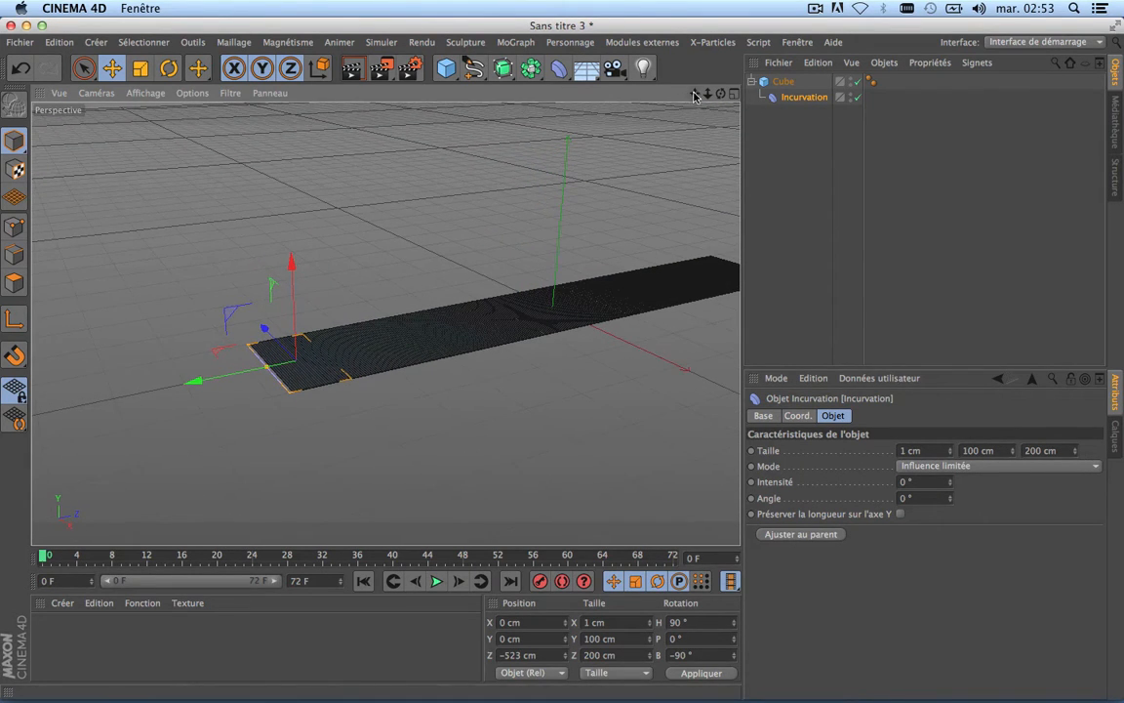
drag(696, 95, 239, 339)
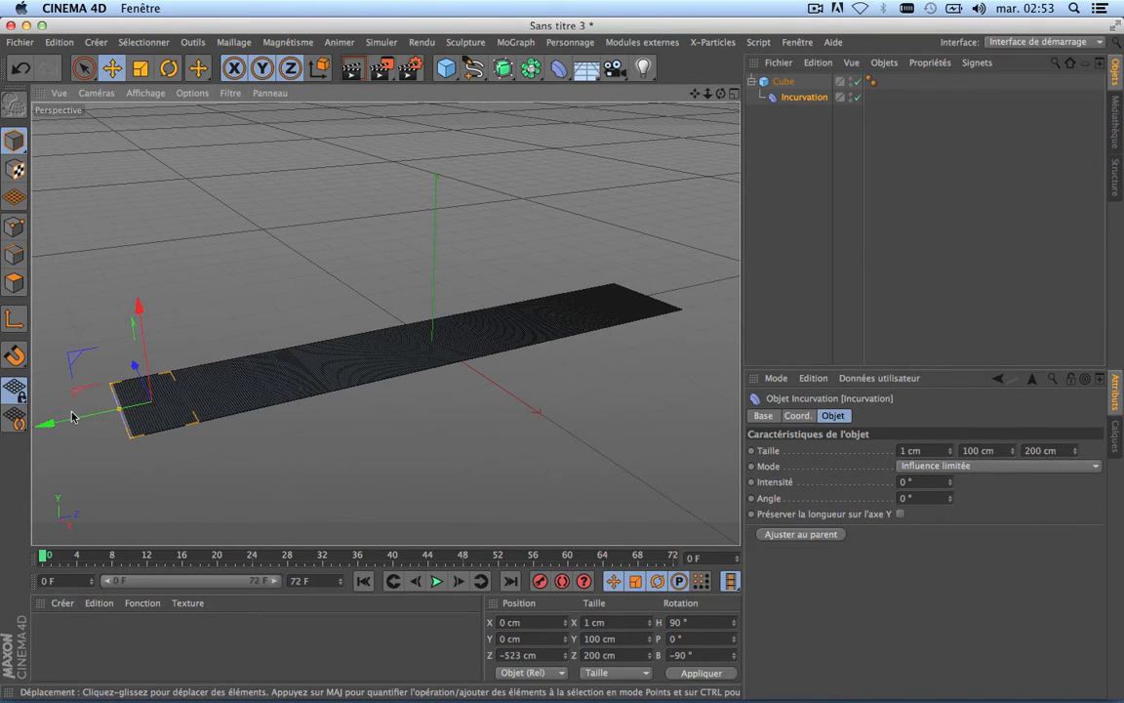
drag(64, 422, 203, 372)
key(super+z)
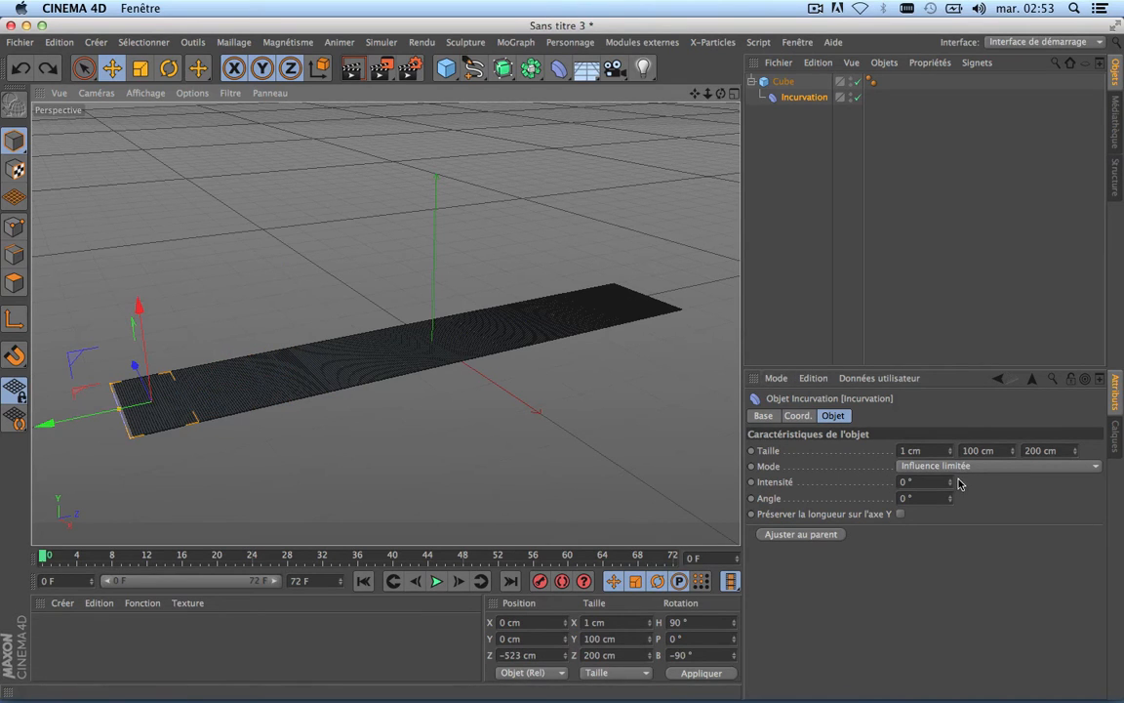
Step: Curl the end of the carpet into a roll by raising the Incurvation deformer's Intensité to 354°
drag(952, 485, 1116, 485)
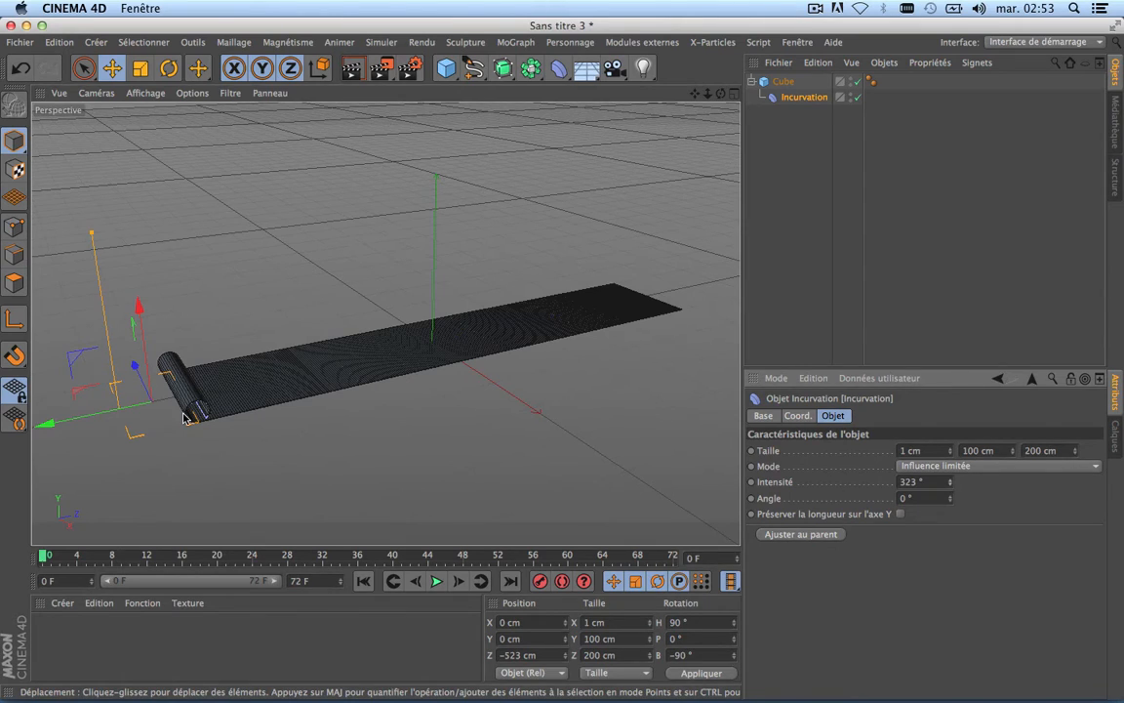
scroll(182, 416, up, 8)
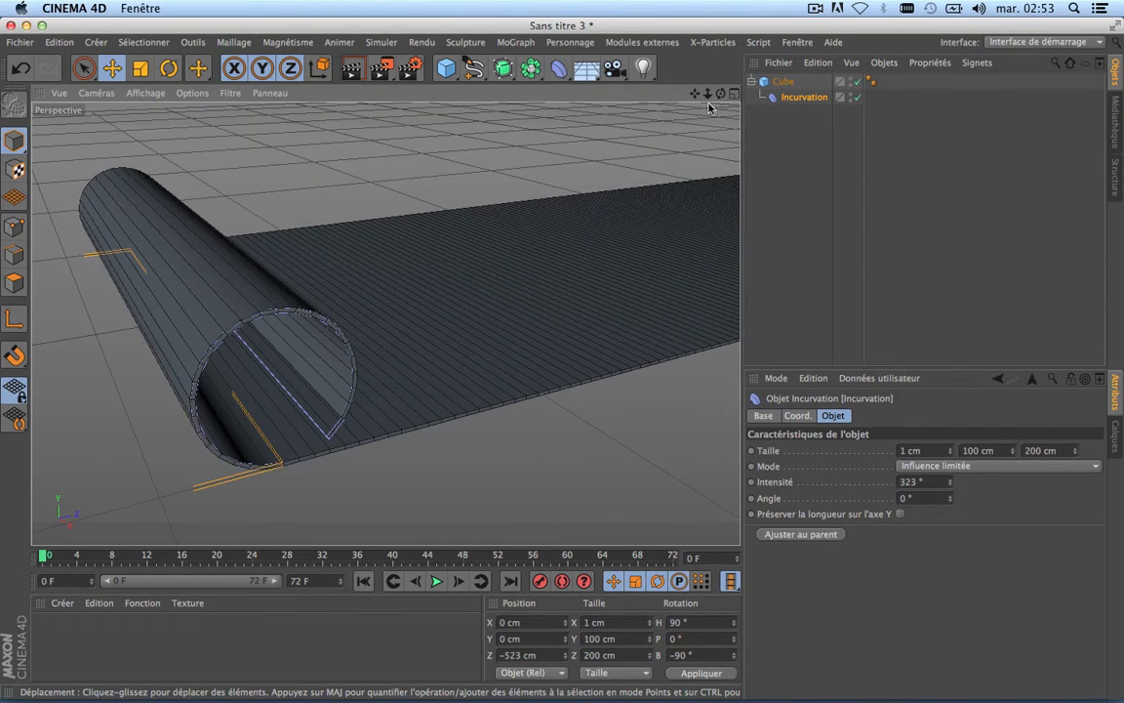
drag(721, 95, 696, 94)
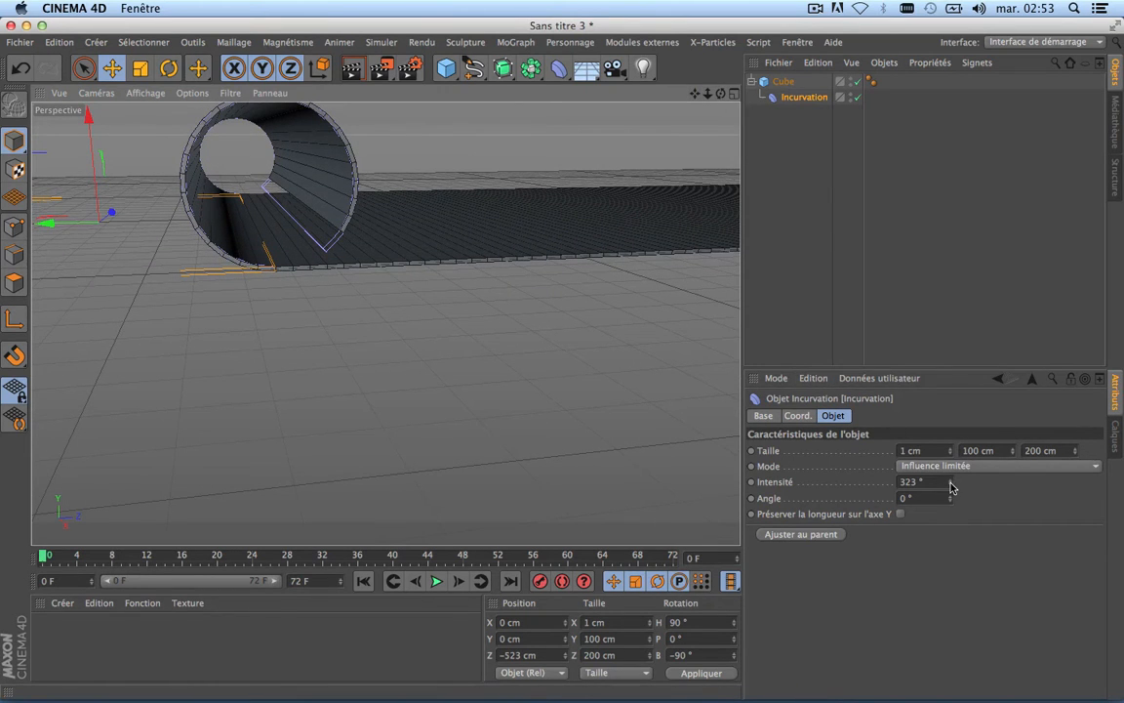
drag(951, 482, 986, 482)
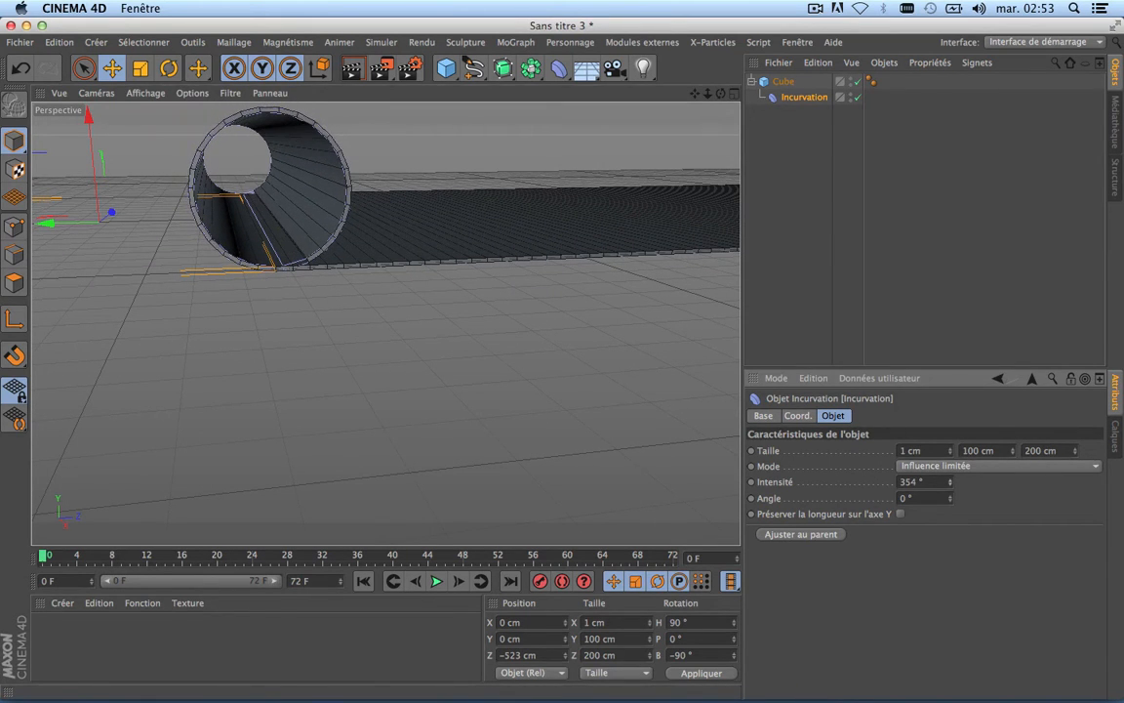
Step: Examine the rolled end of the carpet up close and the whole carpet from a wider, higher angle
scroll(329, 244, up, 6)
scroll(329, 249, down, 3)
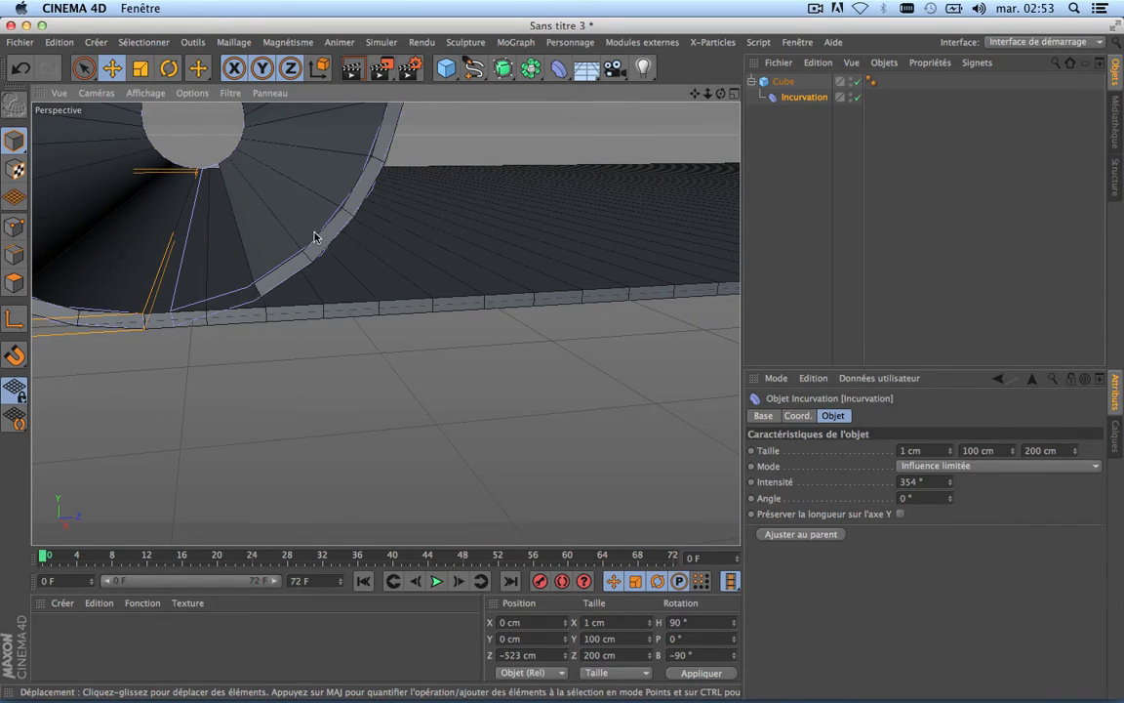
scroll(263, 330, down, 4)
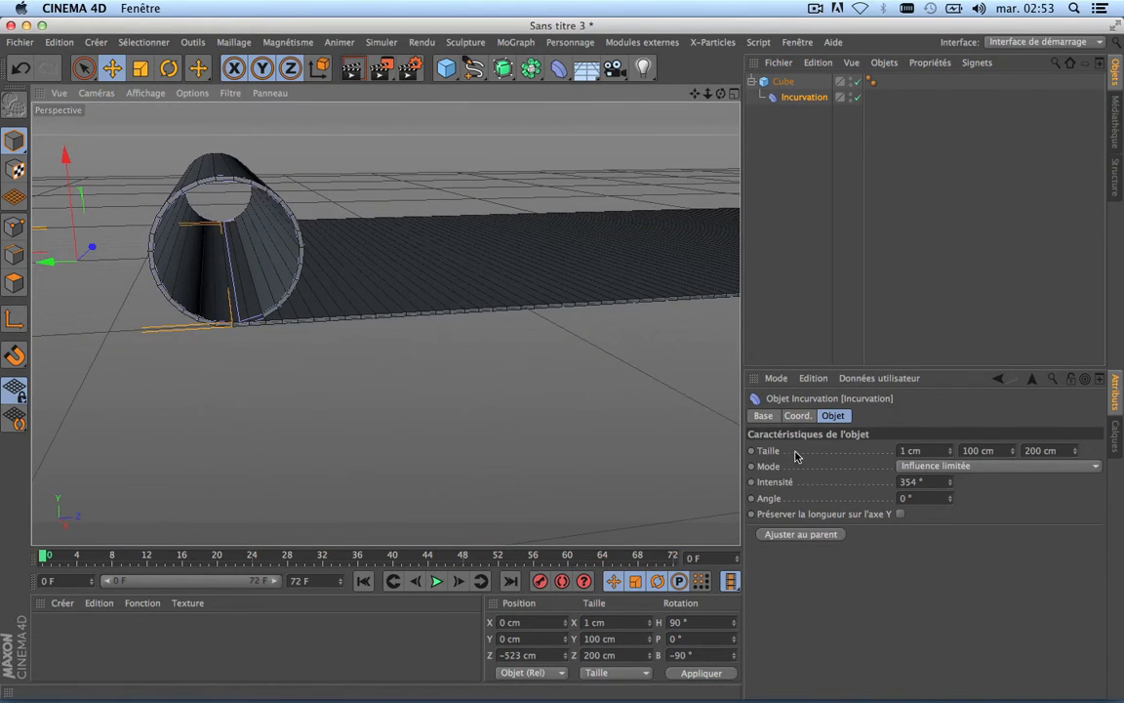
scroll(409, 340, down, 8)
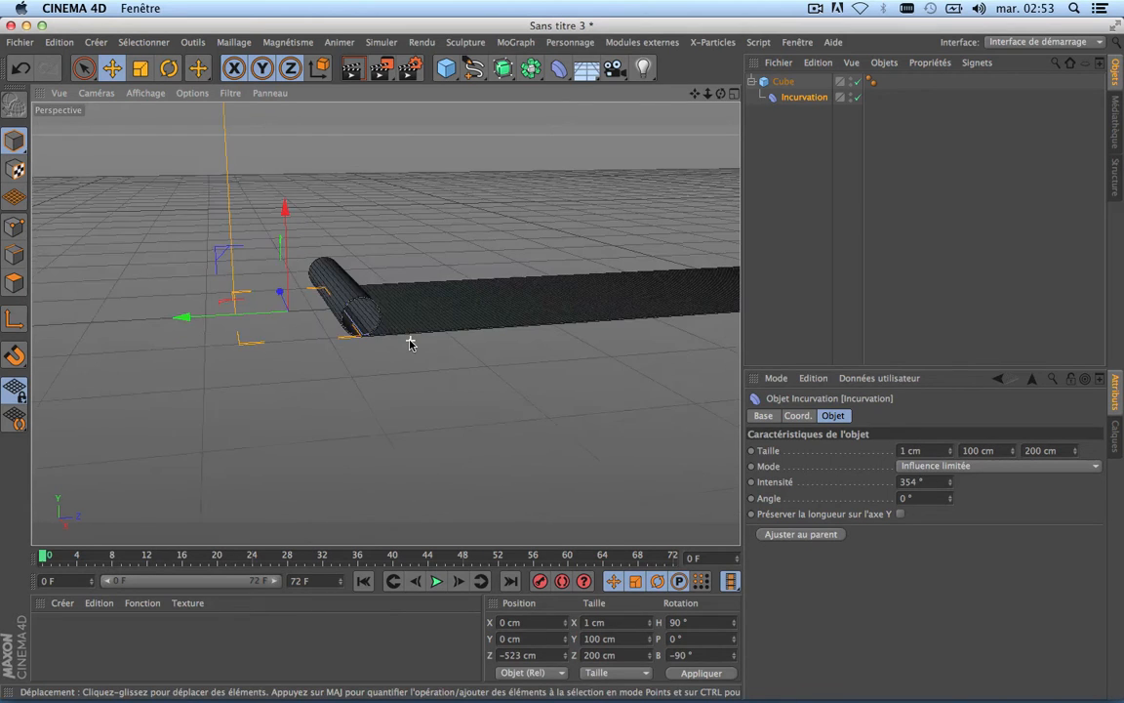
drag(695, 94, 576, 200)
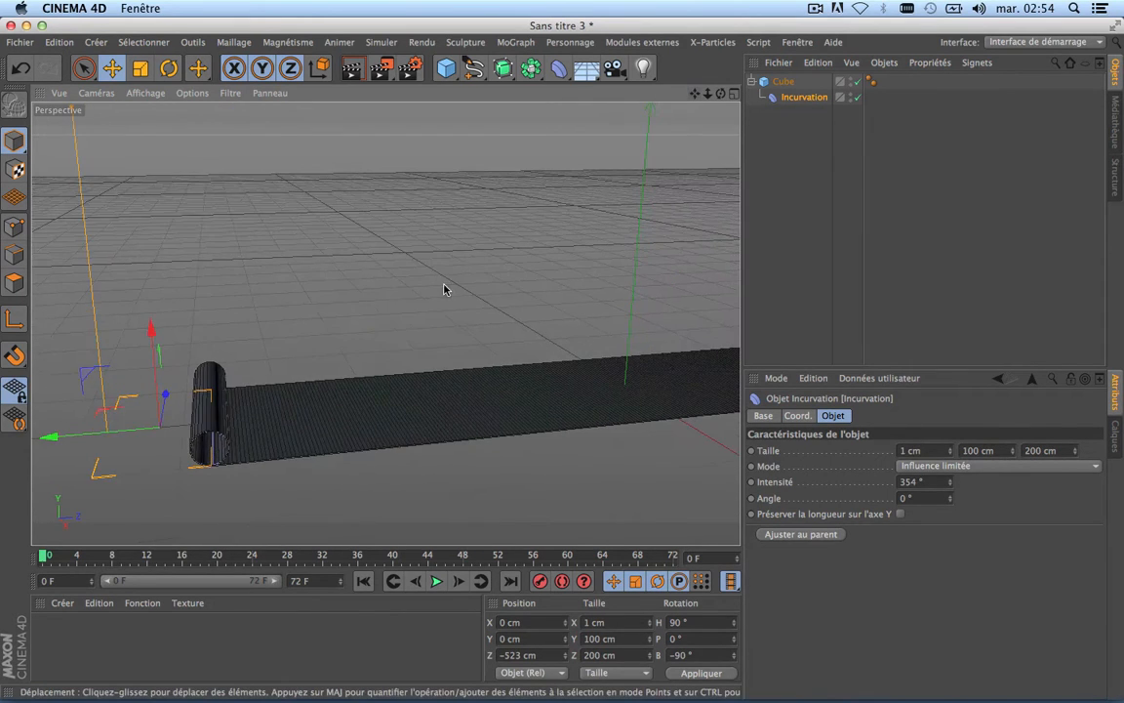
scroll(445, 285, down, 5)
drag(721, 94, 646, 142)
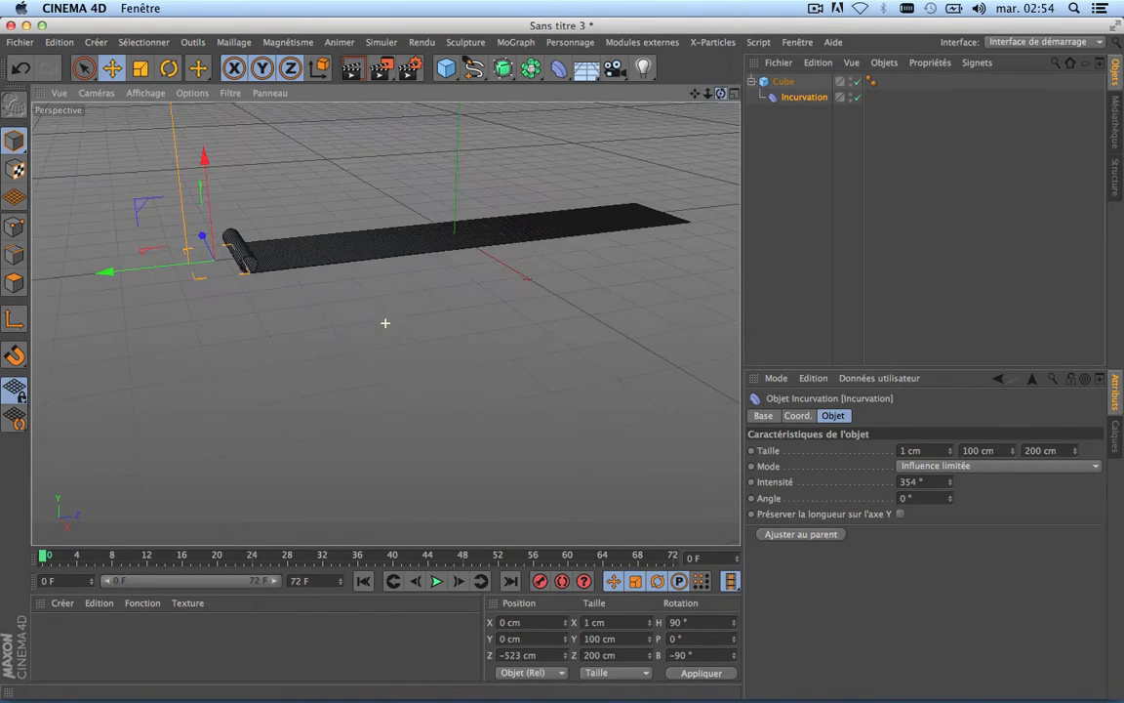
drag(700, 95, 390, 332)
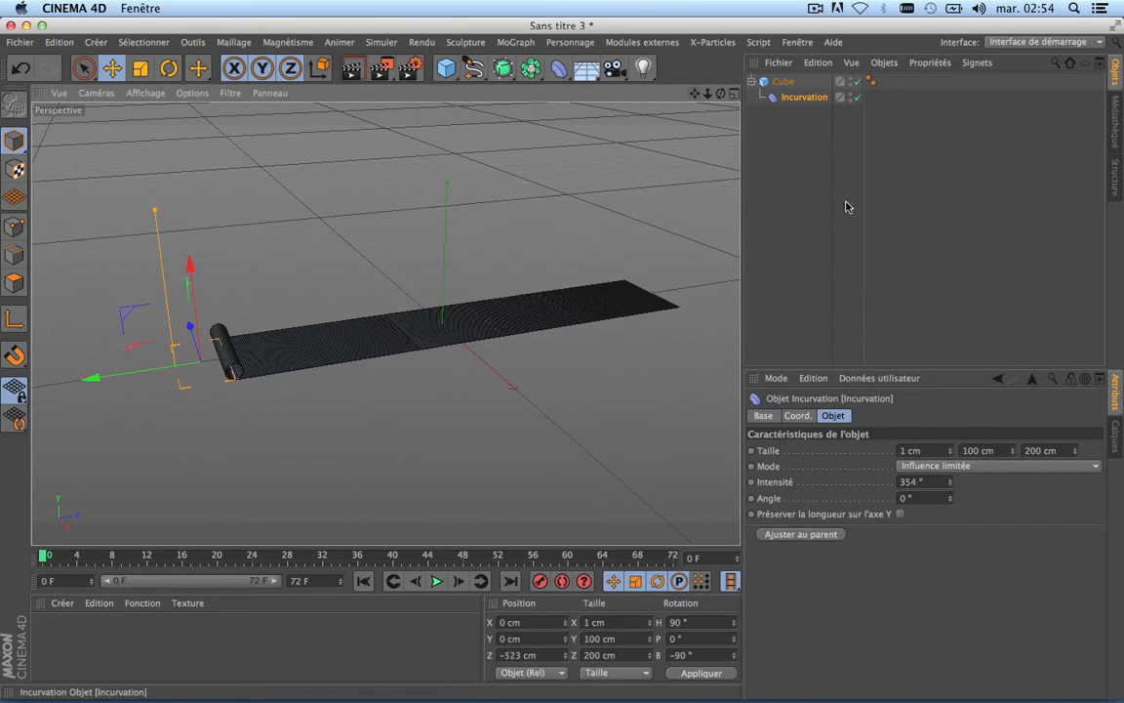
Step: Slide the Incurvation deformer along the carpet to its far end, at a Z position of 502 cm
click(798, 416)
drag(863, 483, 1066, 483)
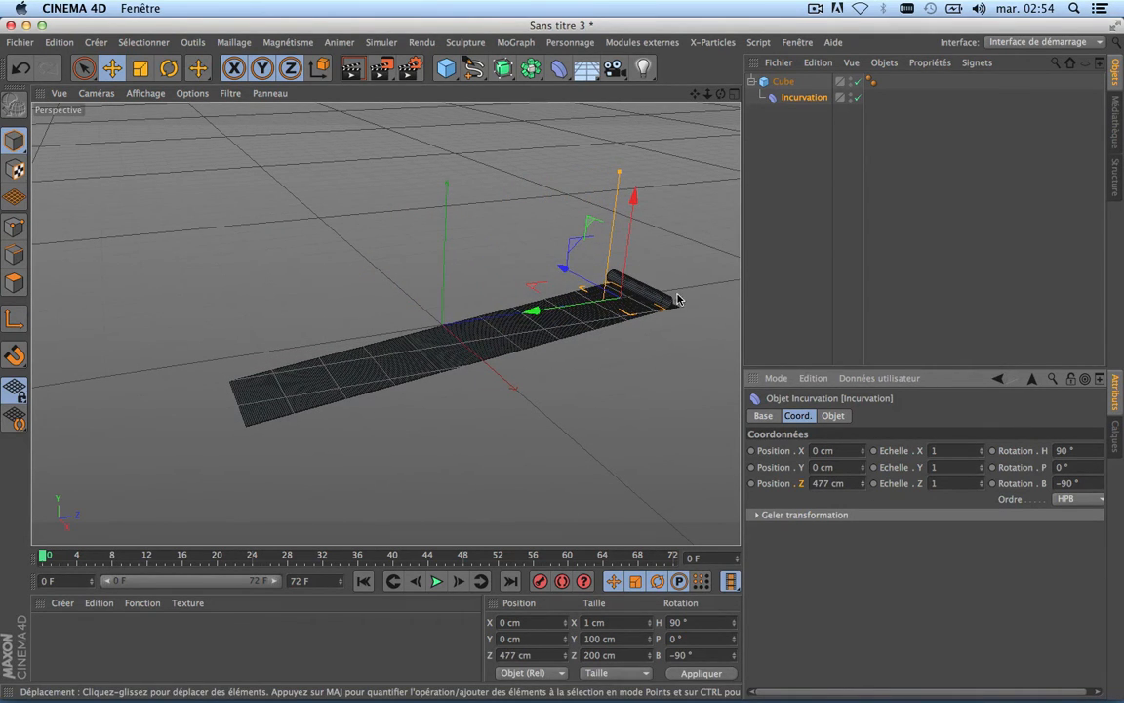
scroll(677, 305, up, 10)
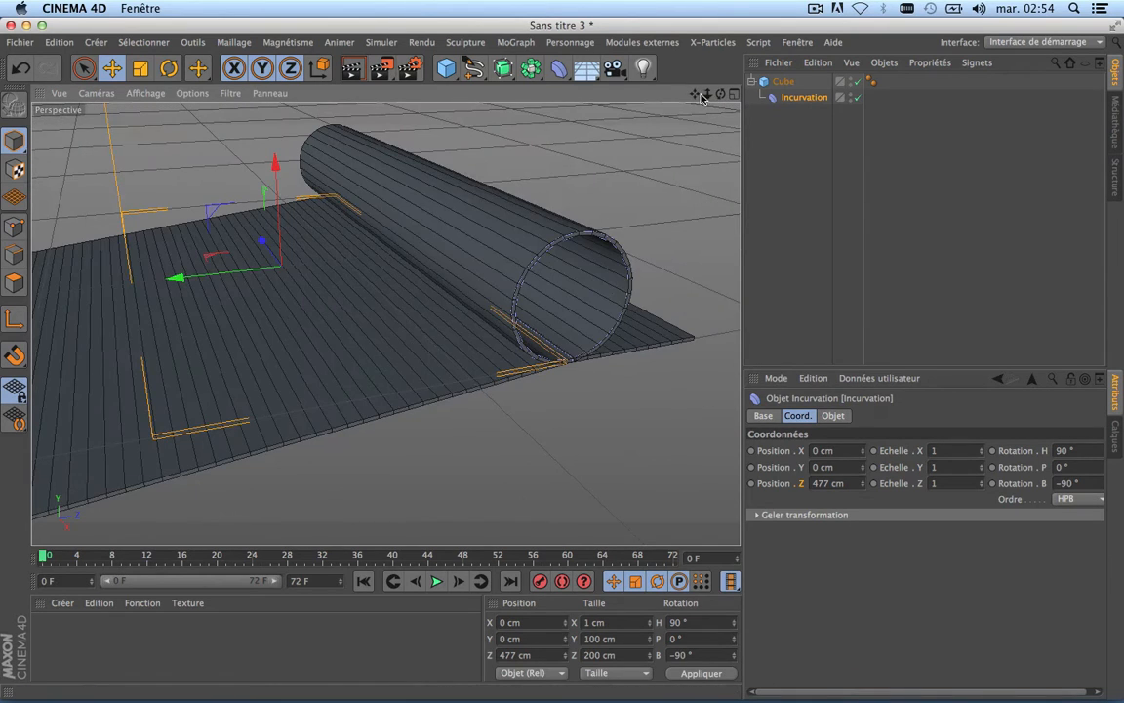
drag(695, 94, 439, 156)
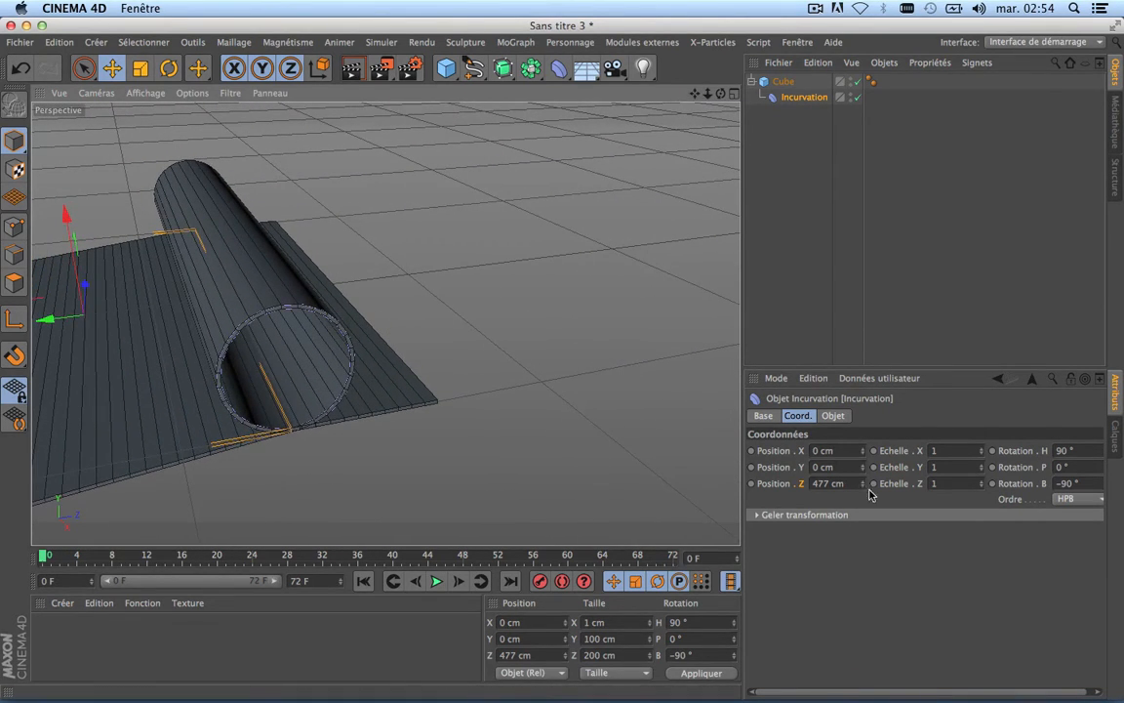
drag(863, 483, 883, 483)
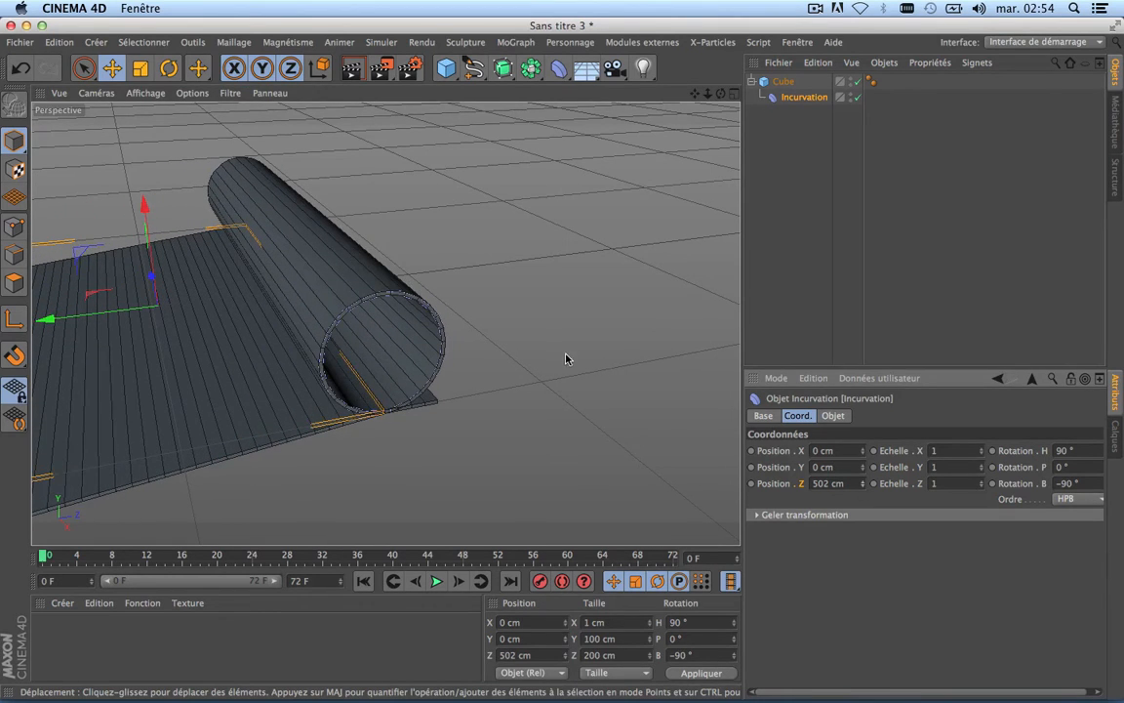
scroll(561, 354, down, 3)
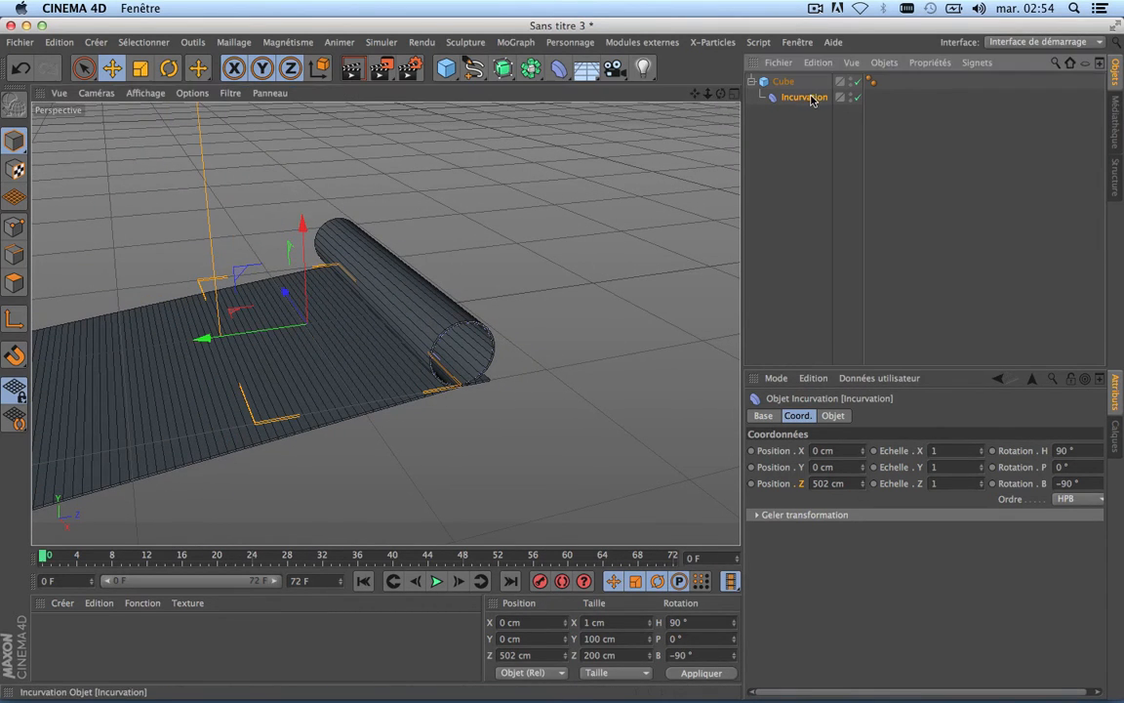
Step: Fit the Incurvation deformer to its parent, the carpet cube
click(833, 416)
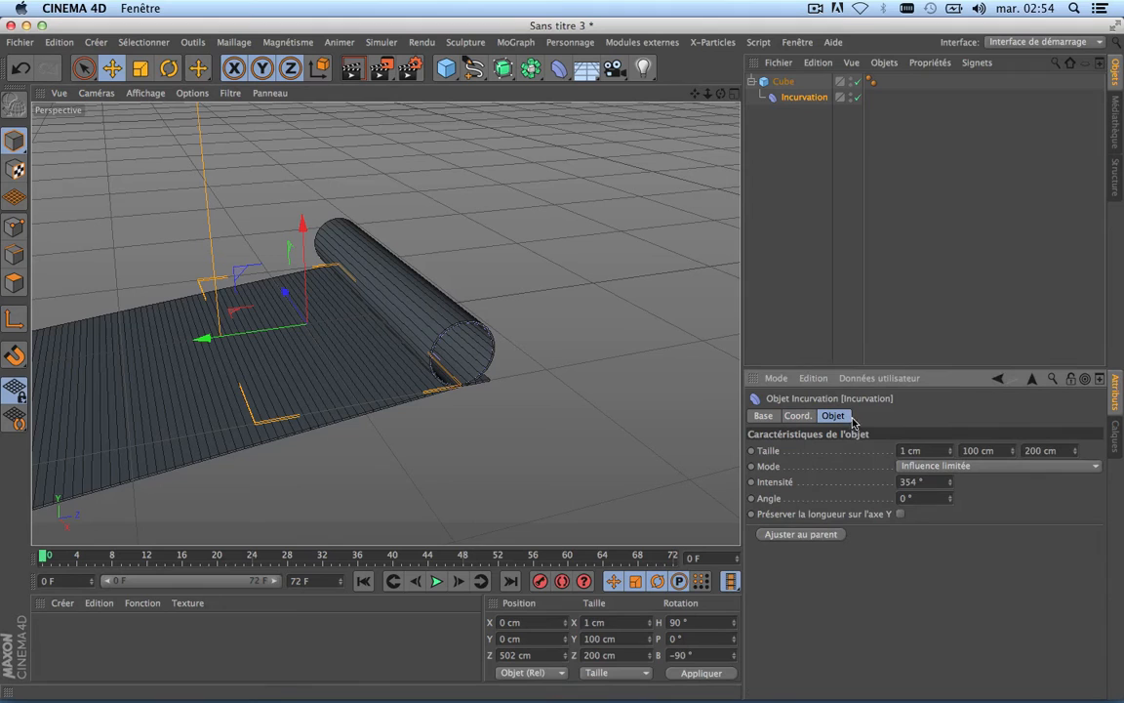
click(798, 535)
scroll(407, 336, down, 5)
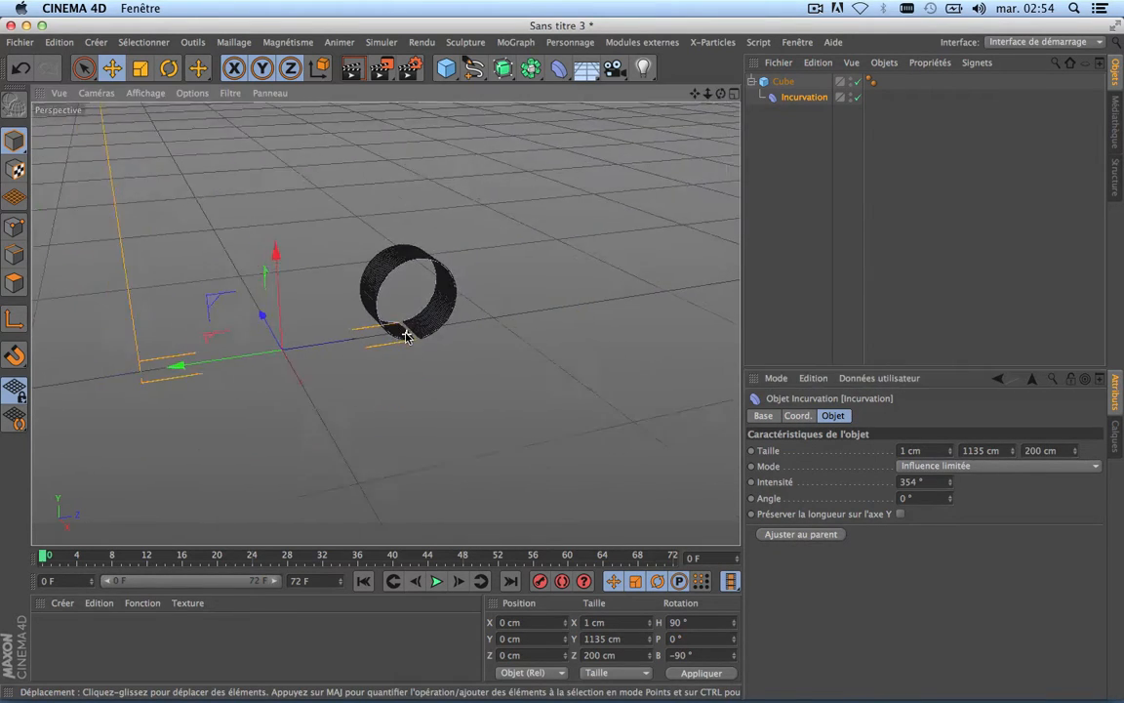
Step: Raise the Incurvation deformer's Intensité to 2776° so the whole carpet coils into a tight roll
scroll(407, 336, up, 3)
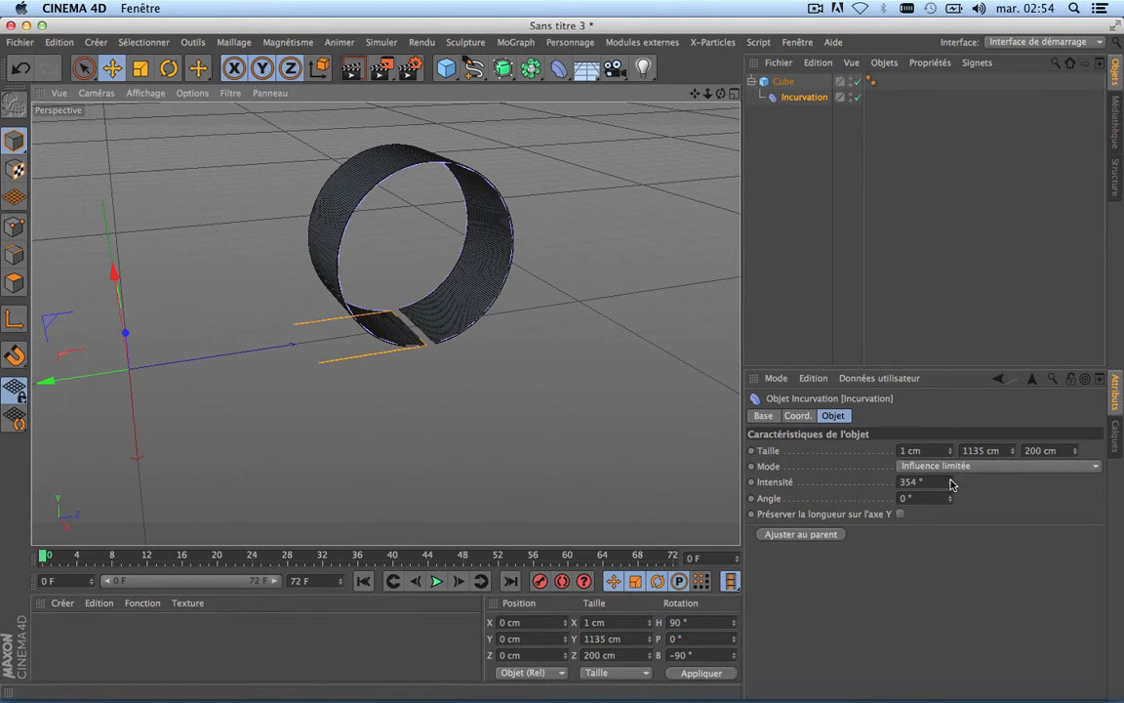
drag(950, 482, 1115, 482)
mouse_move(950, 482)
mouse_down()
mouse_move(950, 444)
mouse_move(952, 485)
mouse_move(952, 472)
mouse_up()
scroll(446, 345, up, 3)
scroll(446, 345, up, 5)
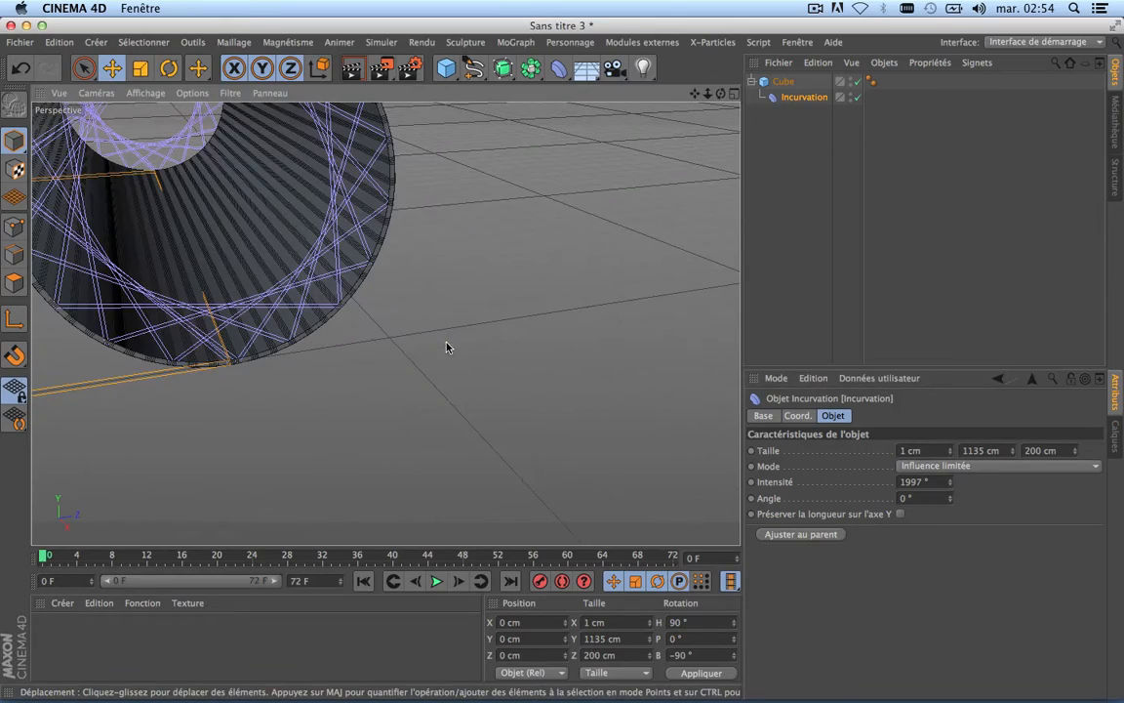
scroll(378, 355, down, 5)
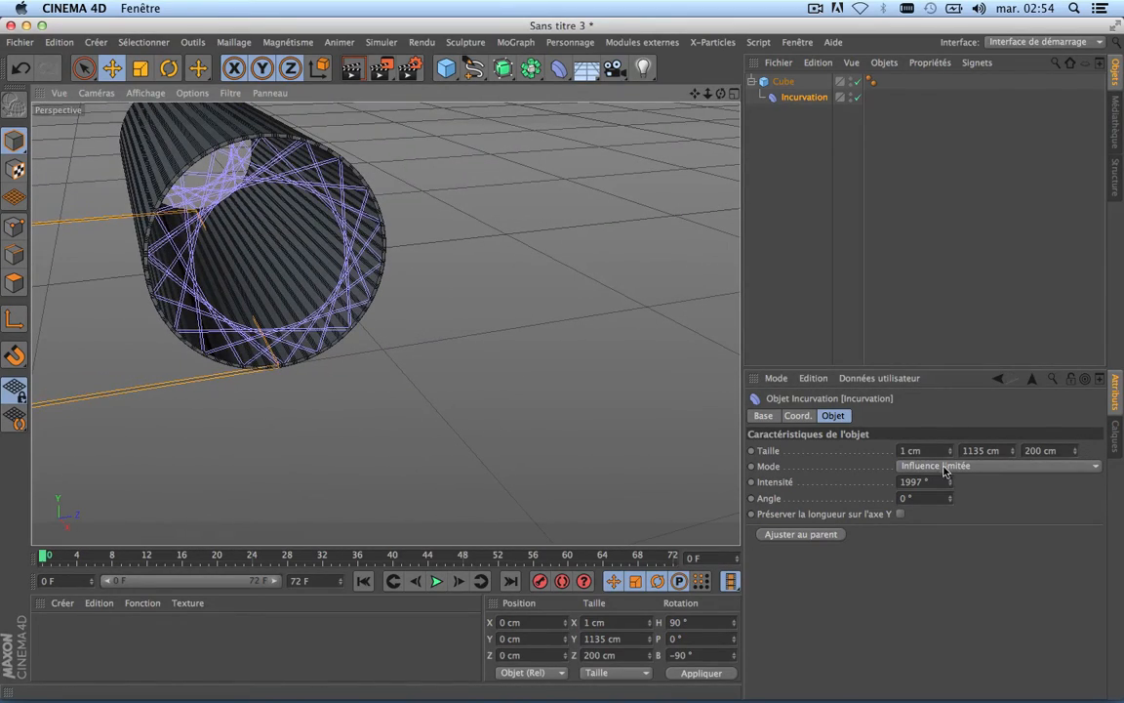
drag(951, 485, 952, 448)
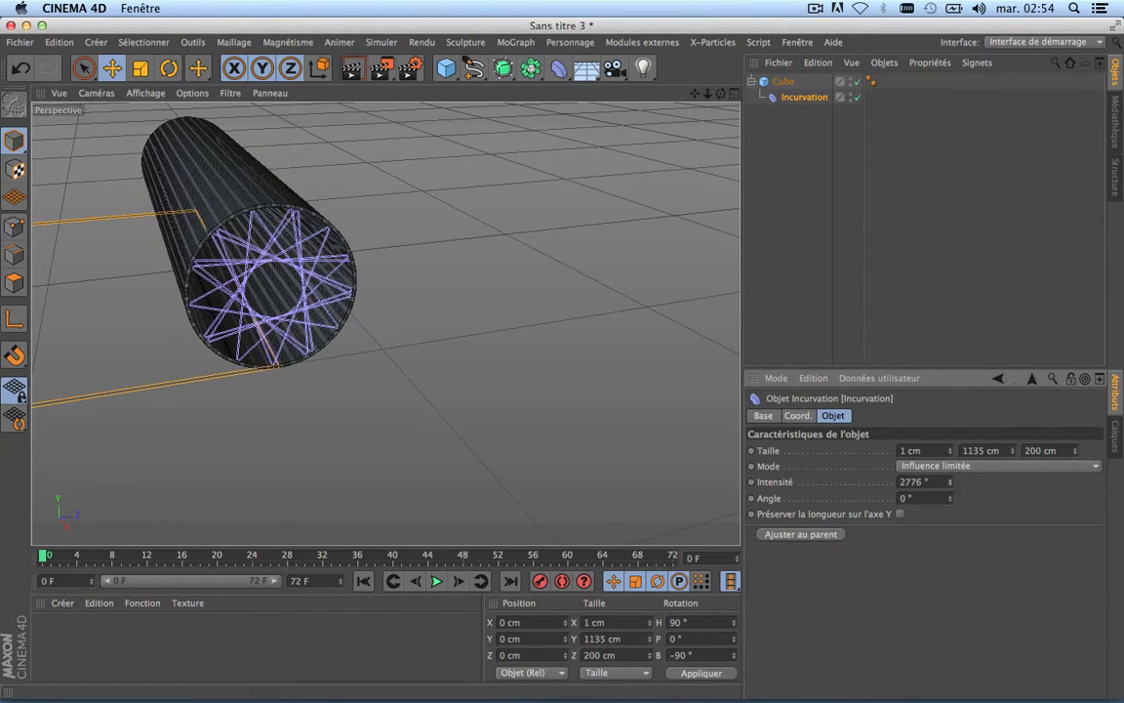
scroll(372, 292, up, 3)
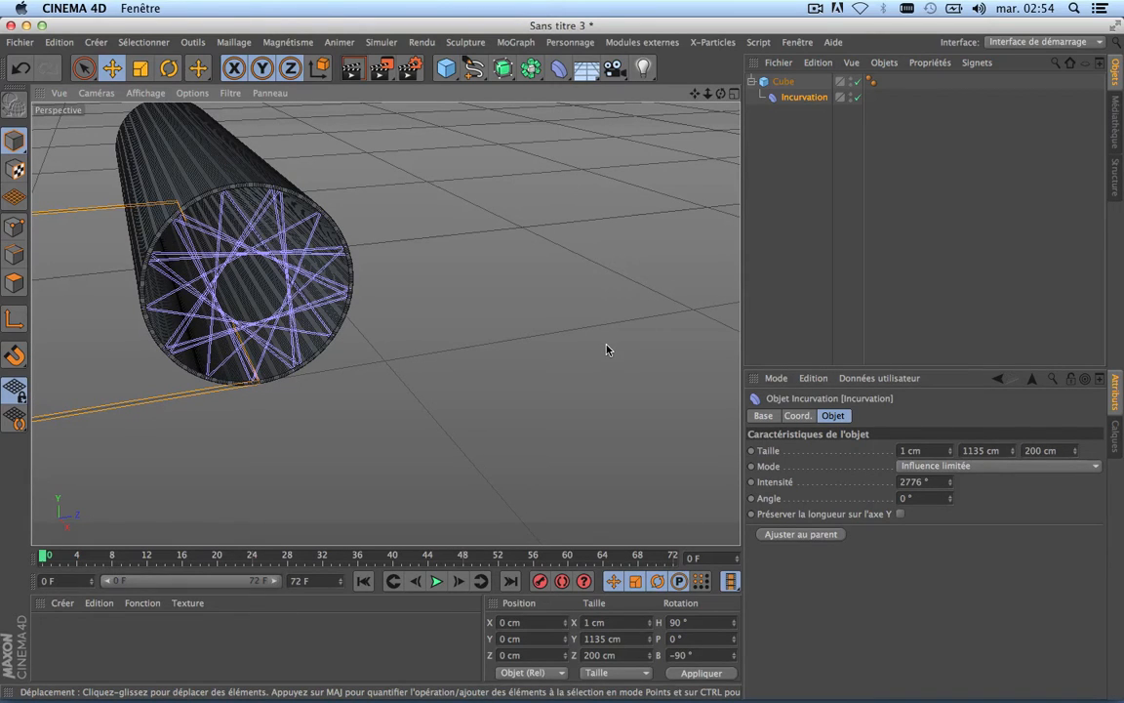
Step: Show the Droite view at full size, framed on the carpet roll, and set its display to Fil de fer
click(734, 94)
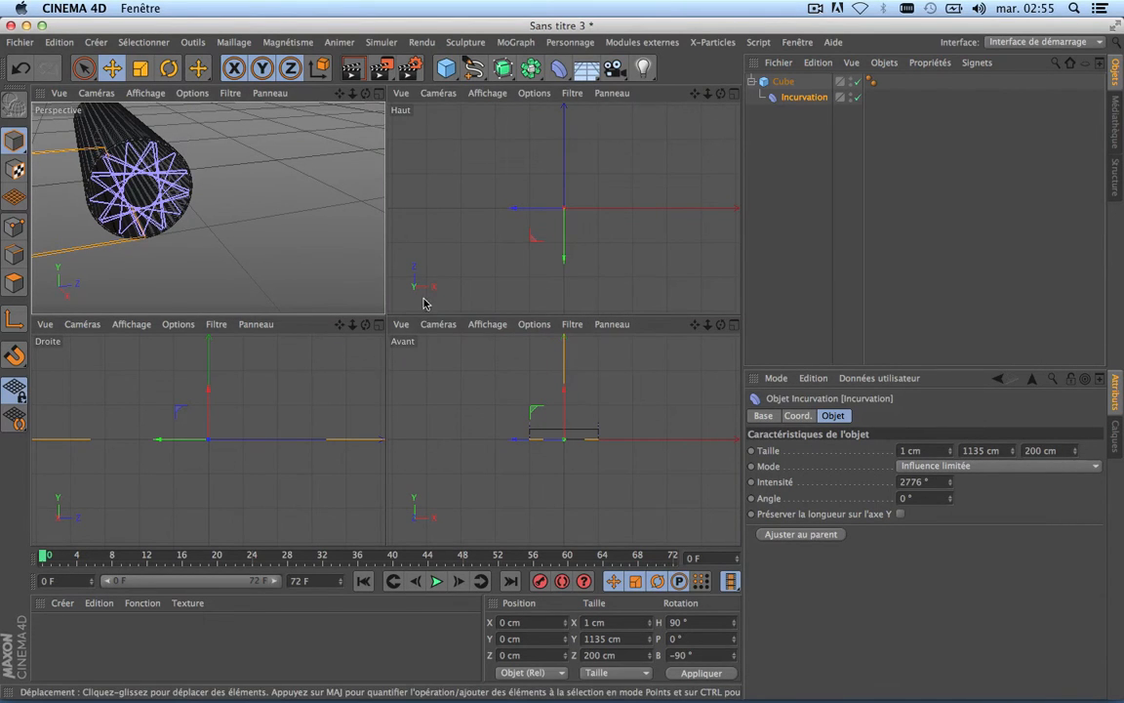
click(378, 324)
click(734, 94)
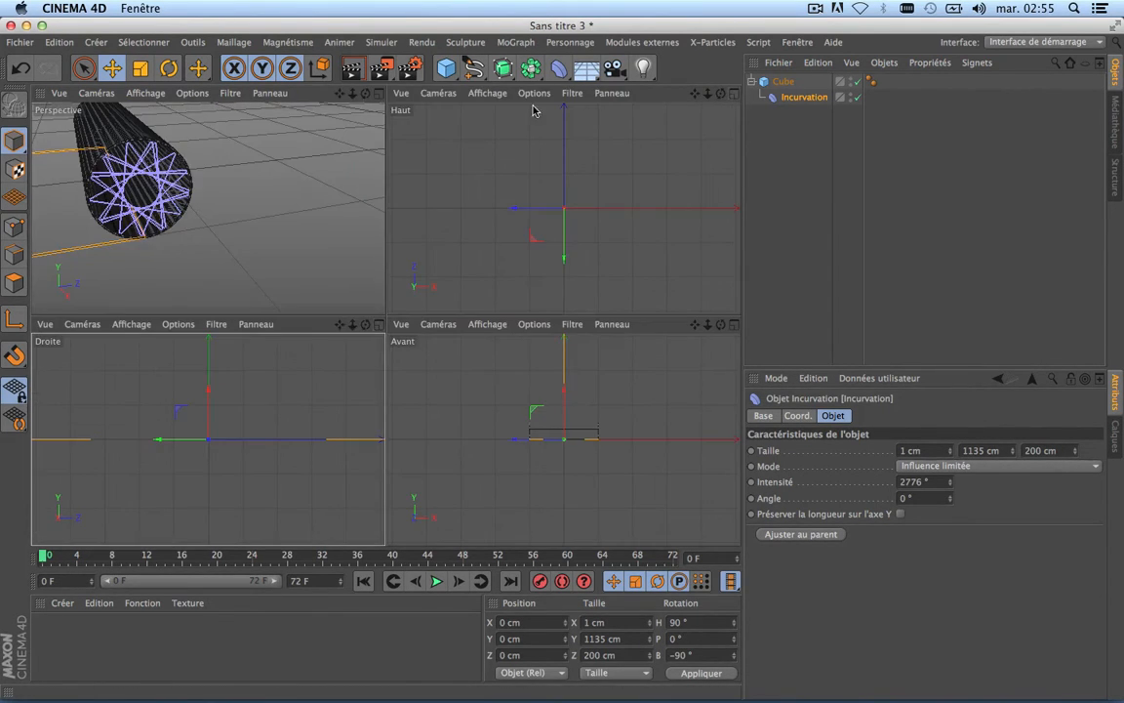
click(379, 325)
scroll(520, 309, down, 10)
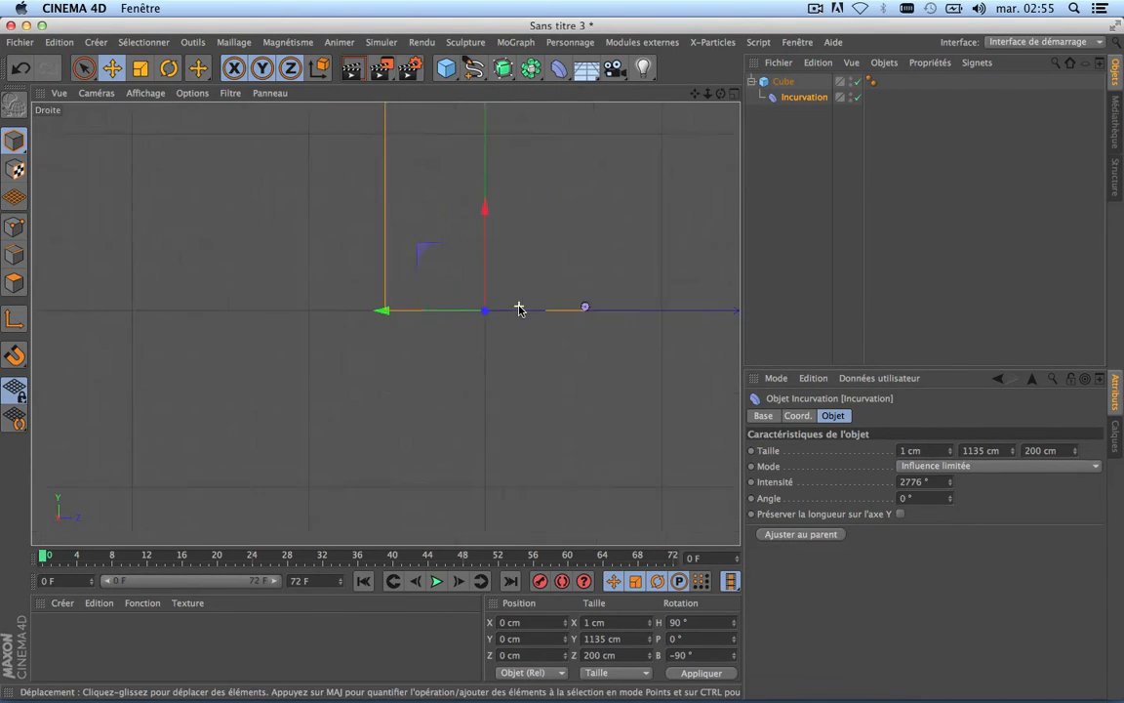
scroll(520, 309, up, 6)
drag(695, 95, 499, 82)
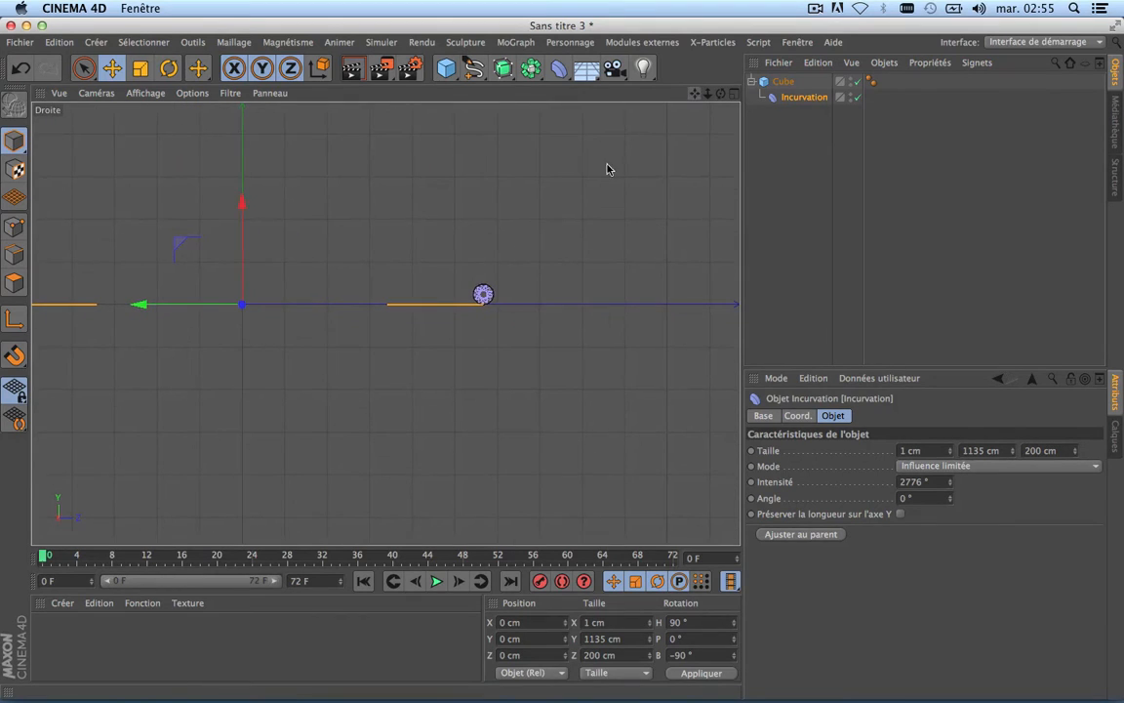
scroll(482, 295, up, 15)
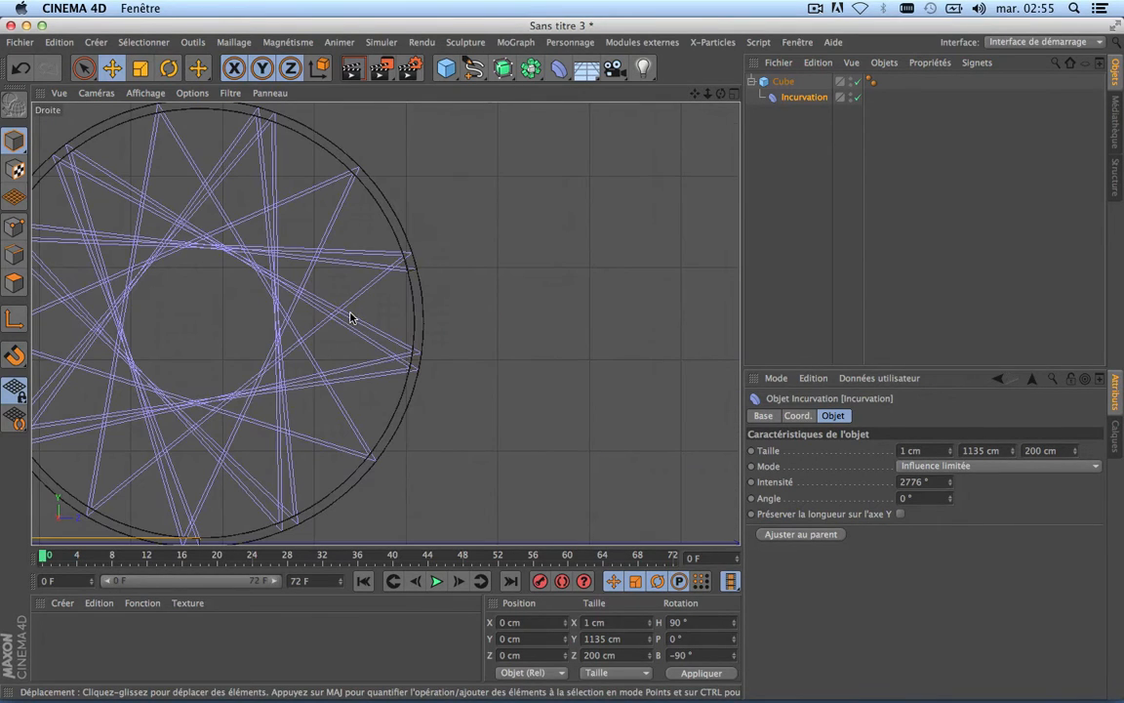
click(145, 93)
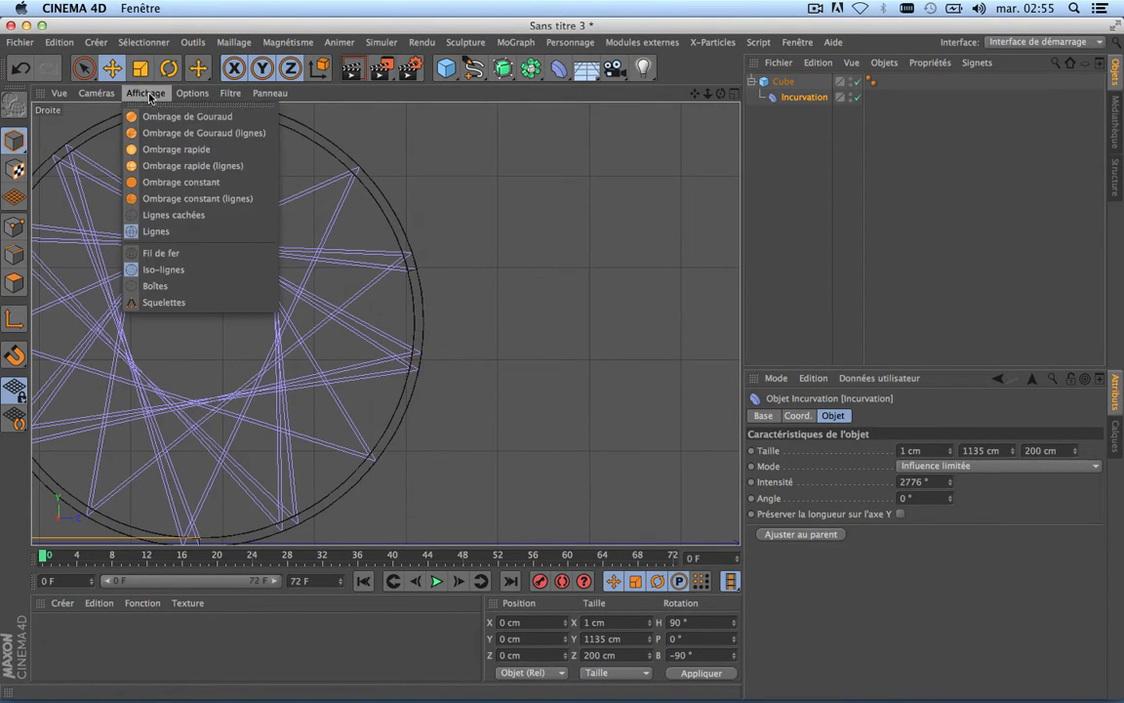
click(159, 252)
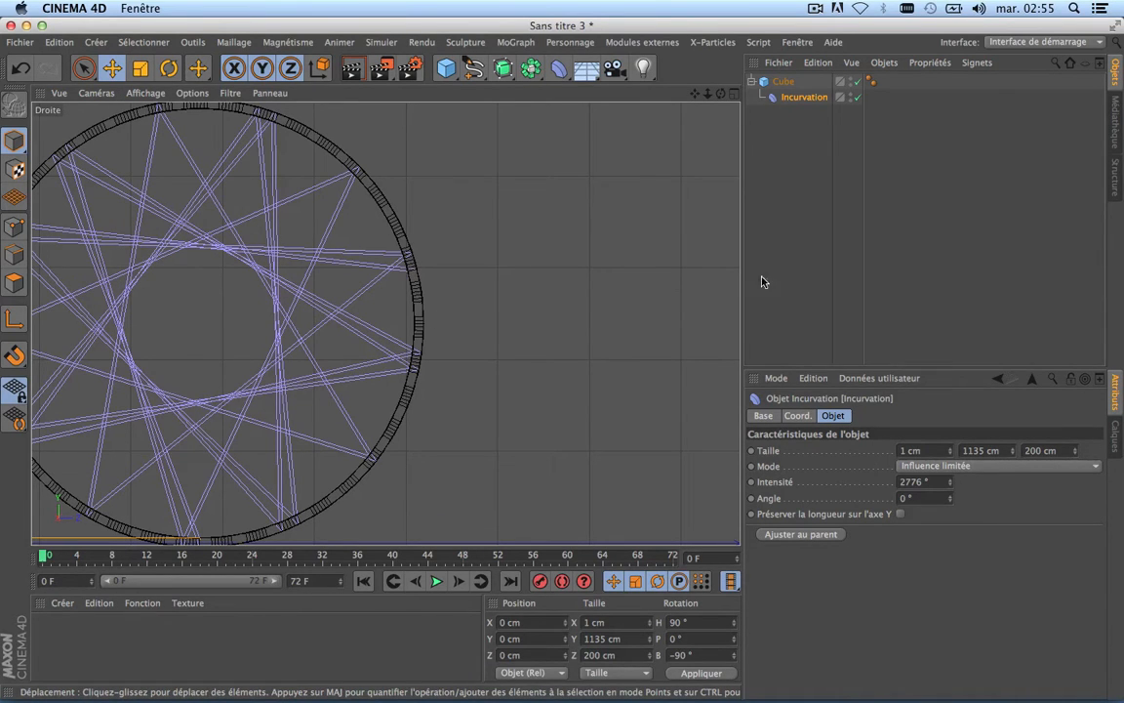
Step: Set the carpet cube's Segments Z to 400 and check the roll's subdivision in the side view
click(786, 82)
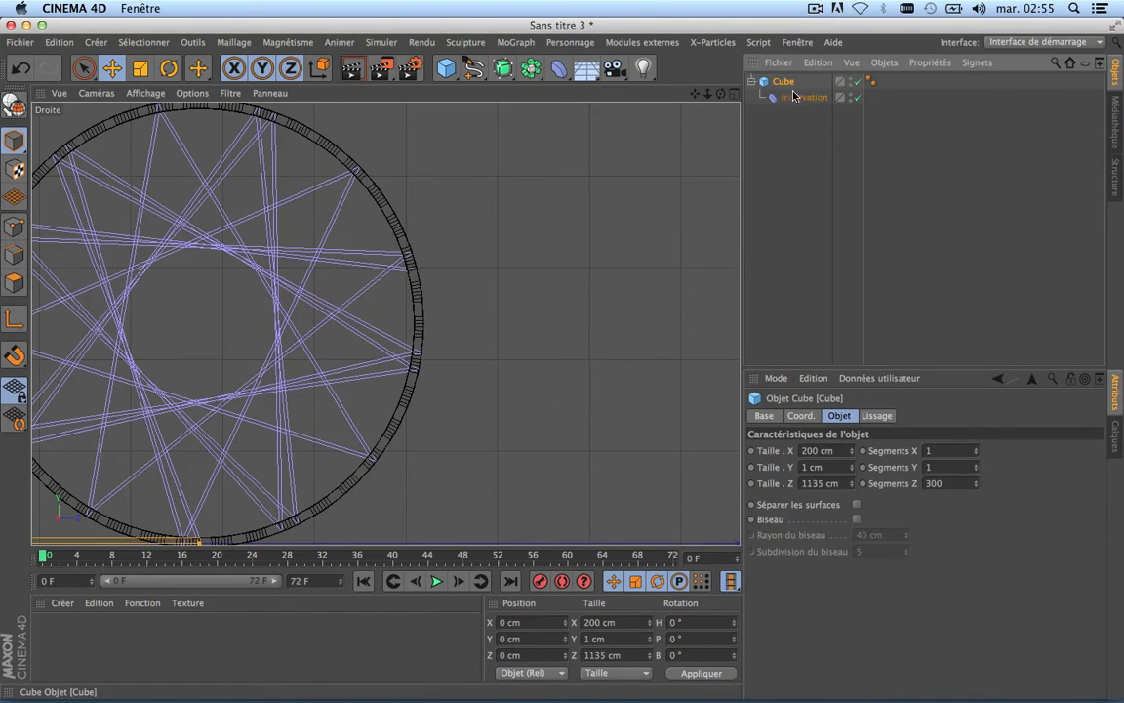
double_click(961, 482)
text(4)
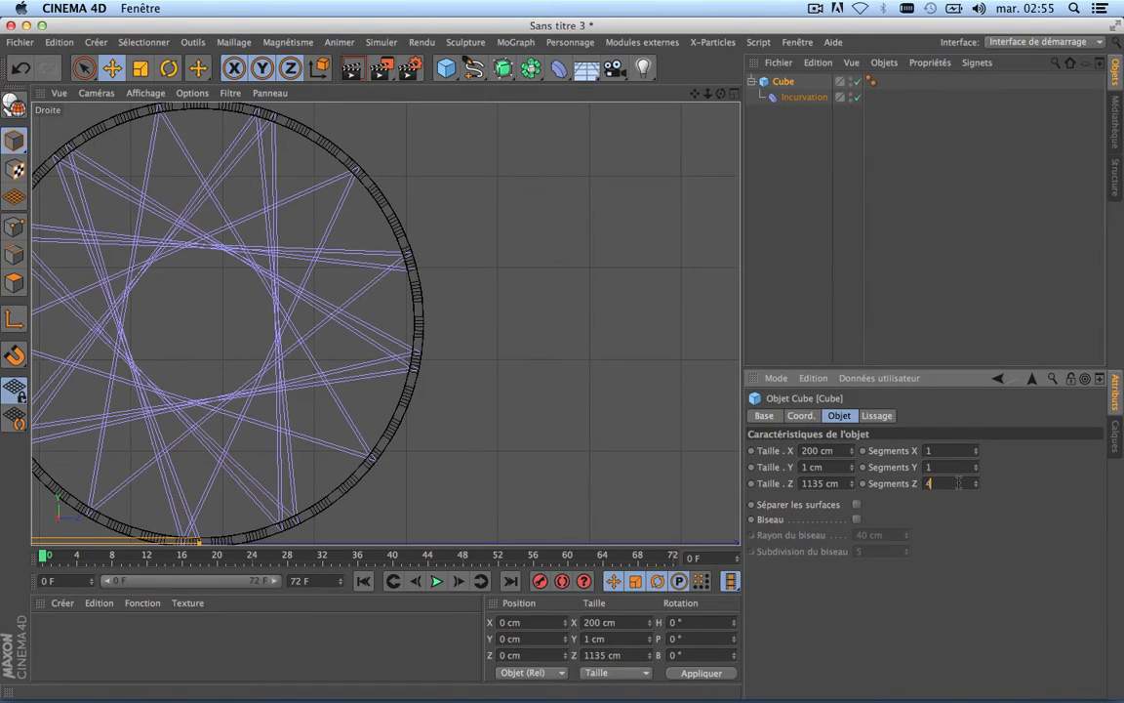
key(Return)
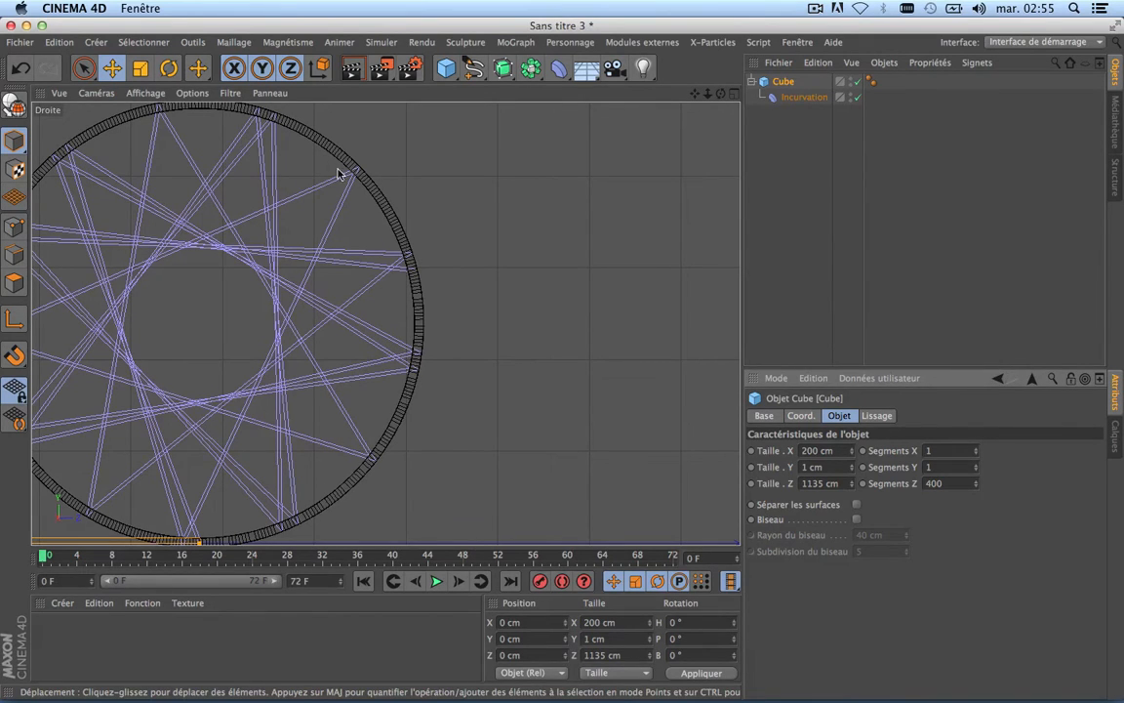
scroll(428, 391, down, 5)
scroll(427, 389, up, 1)
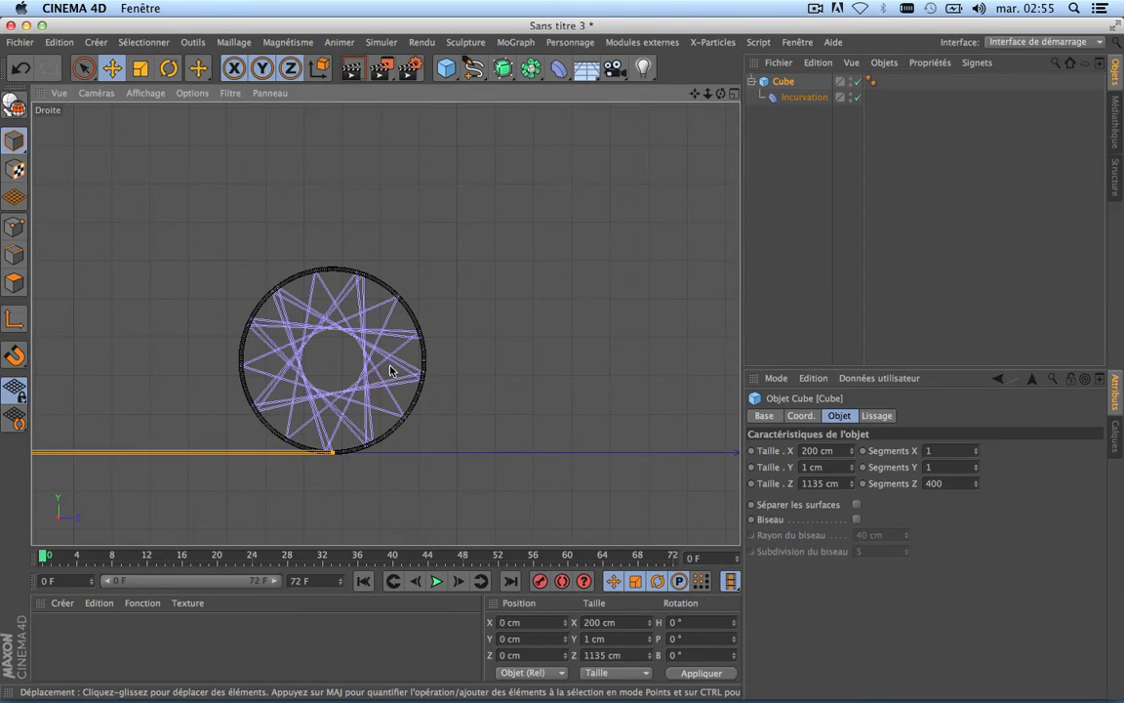
scroll(347, 349, up, 1)
scroll(346, 348, up, 5)
scroll(346, 348, up, 1)
scroll(347, 348, down, 3)
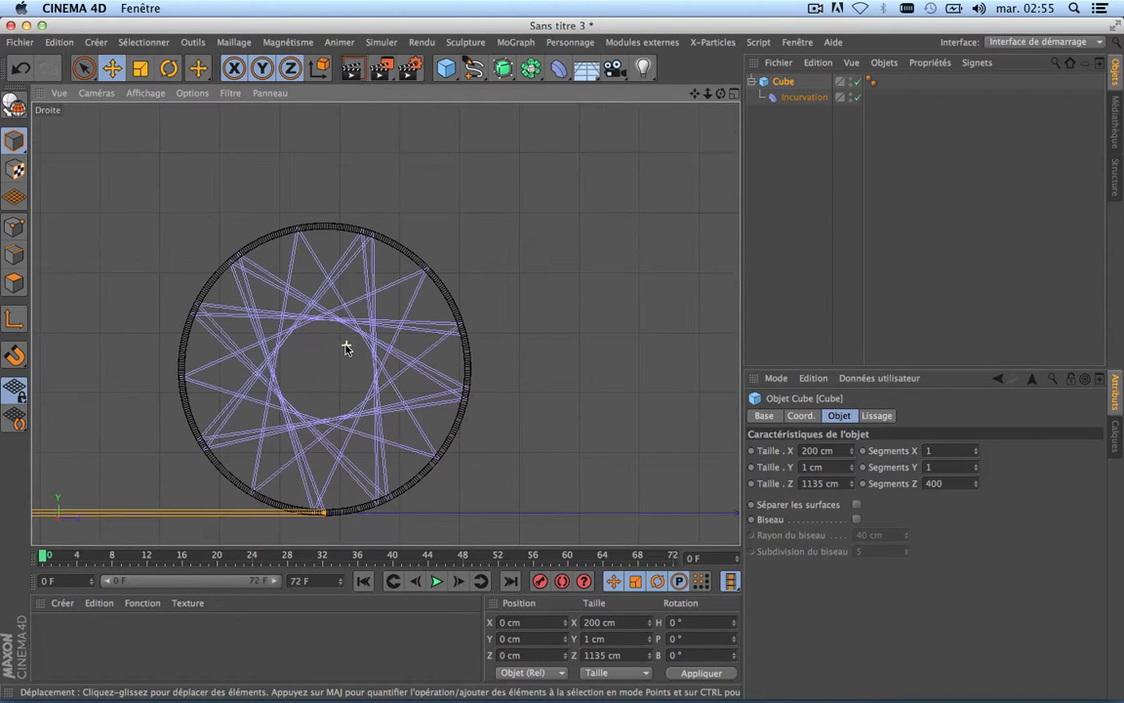
scroll(409, 344, down, 1)
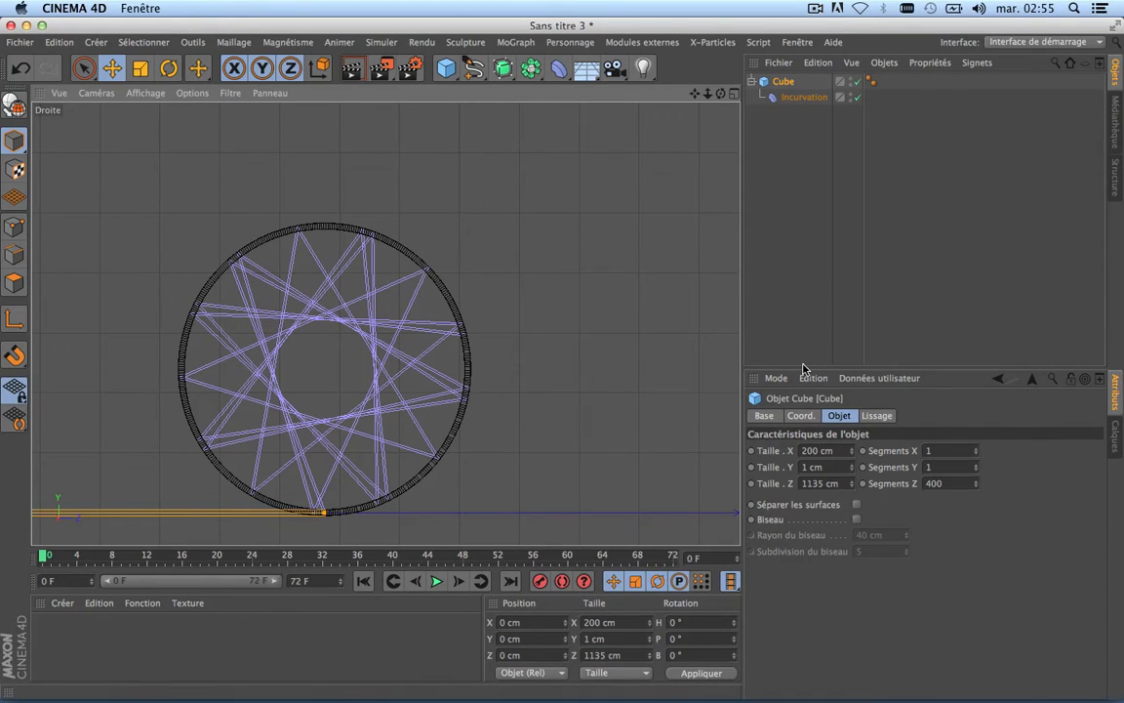
Step: Set the Incurvation deformer's Rotation B to -90.3° and inspect the spacing between the roll's layers
click(806, 98)
click(797, 415)
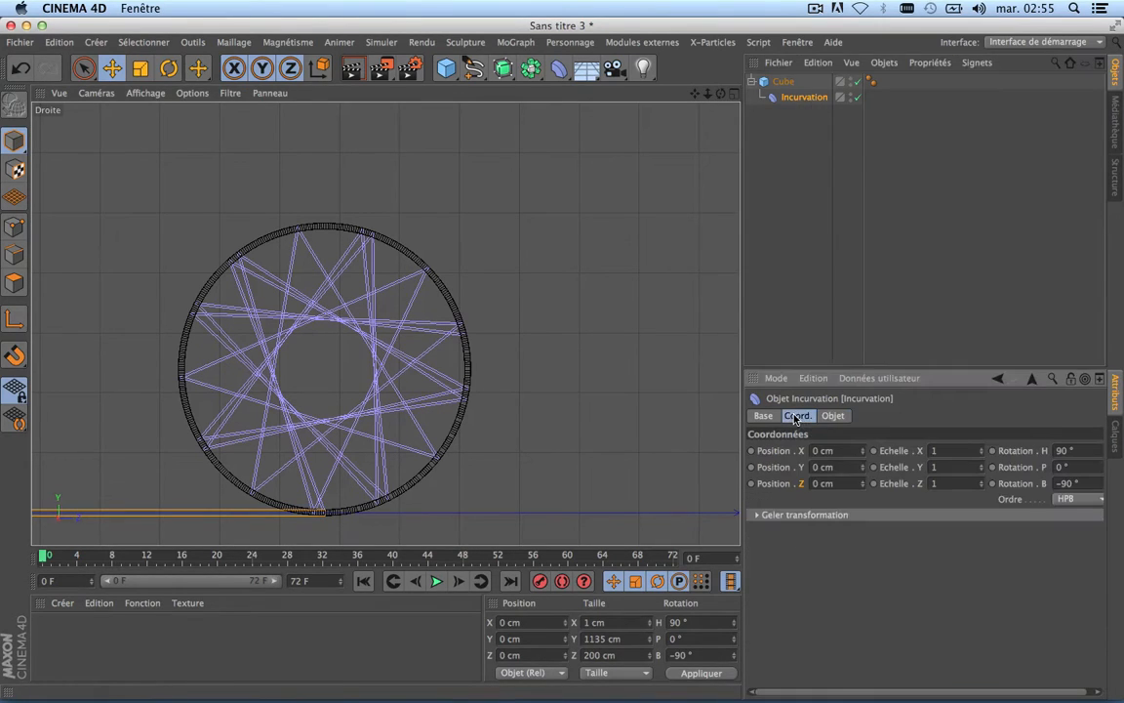
click(1080, 484)
key(Return)
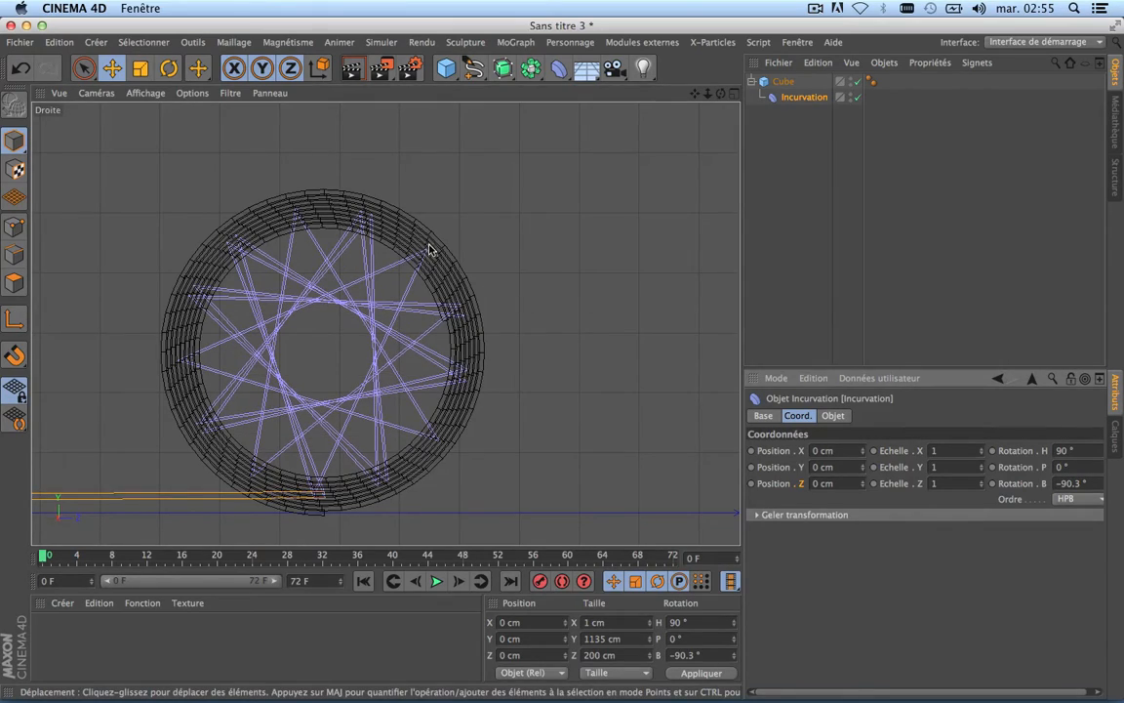
scroll(428, 246, up, 3)
scroll(428, 246, up, 8)
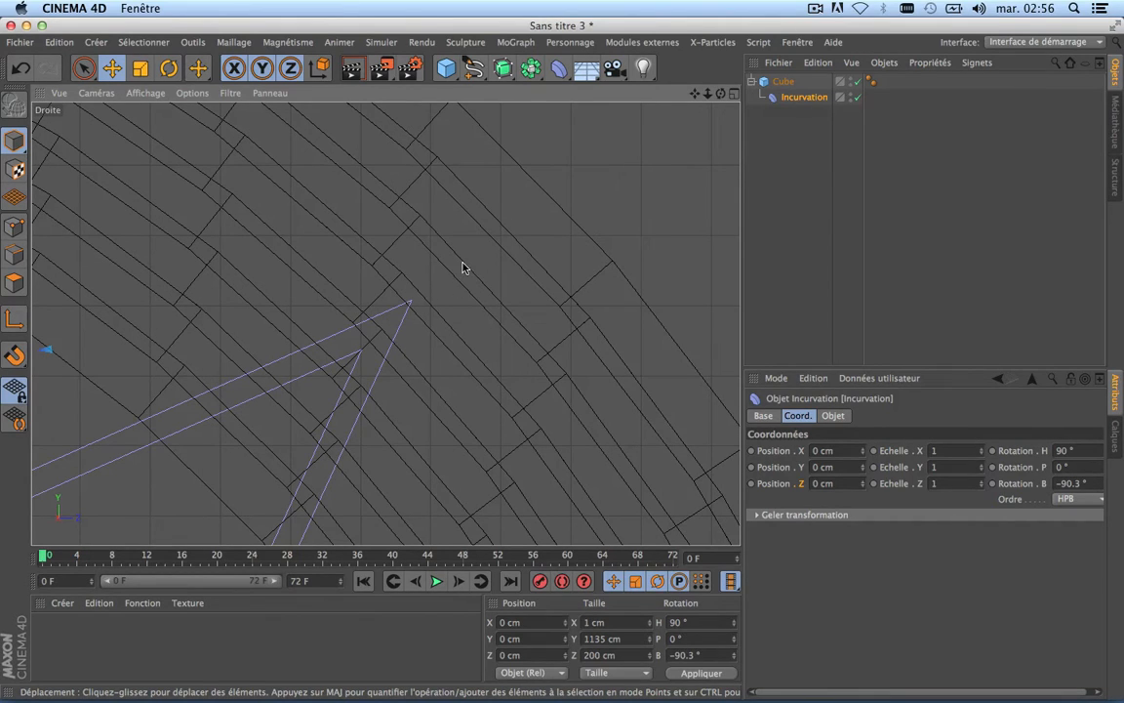
Step: Set the Incurvation deformer's Rotation B to -90.4° and inspect the gaps between the carpet layers up close
click(1081, 483)
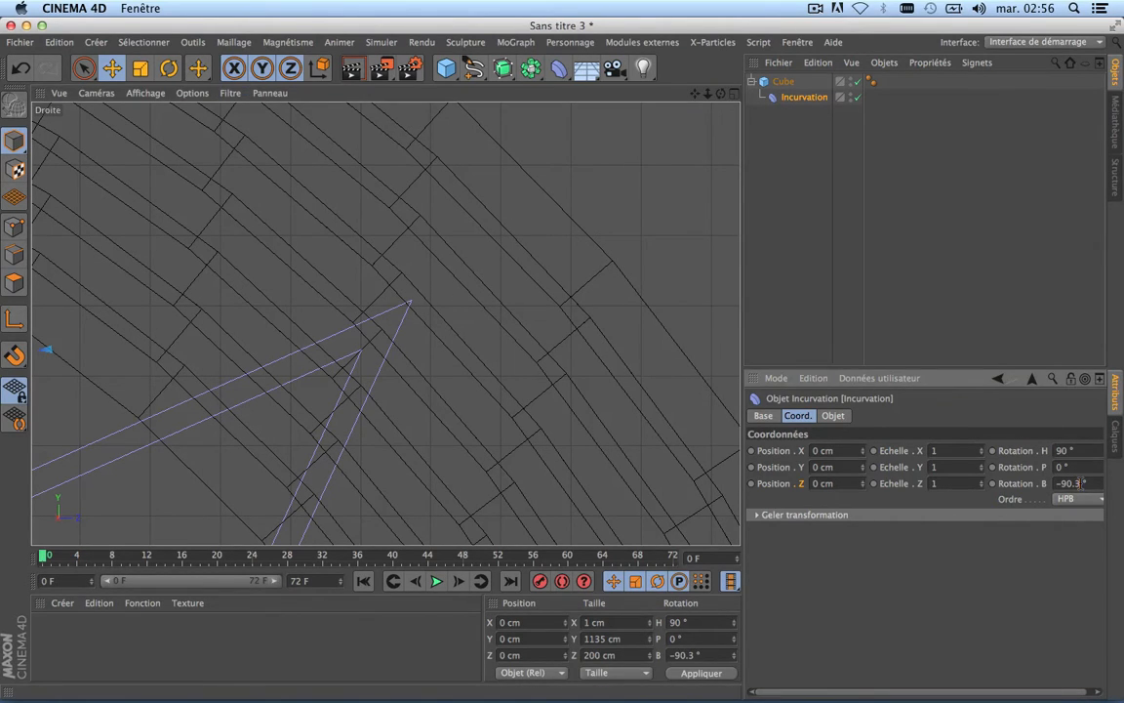
key(Return)
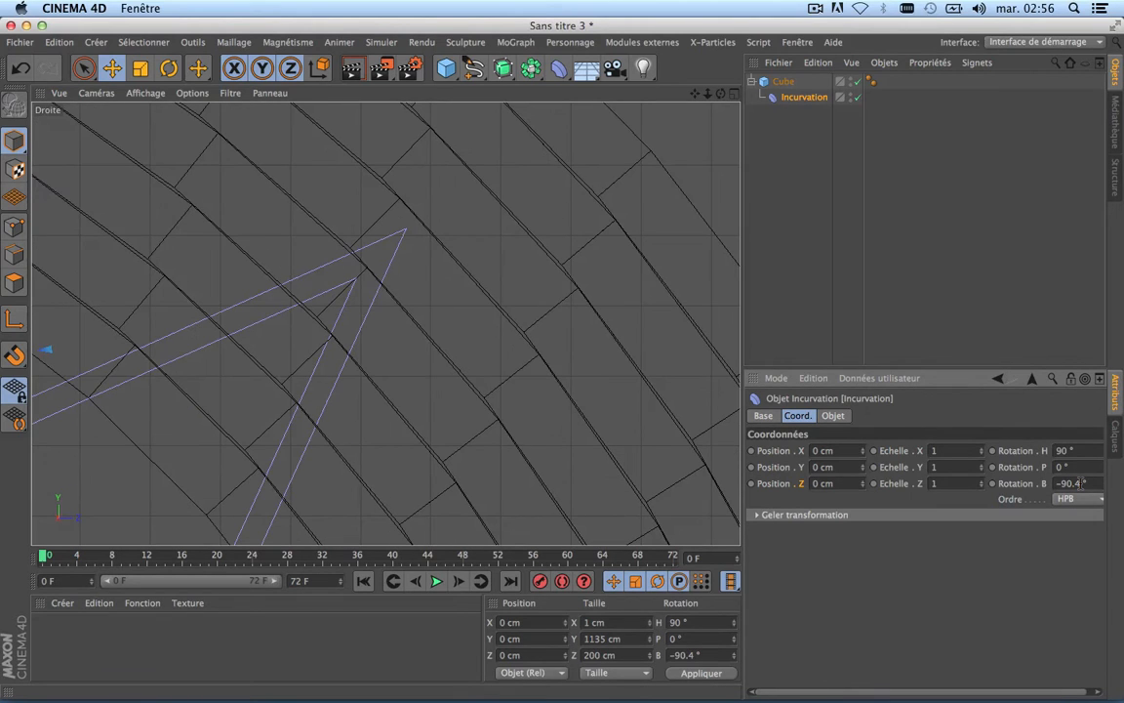
scroll(533, 357, up, 10)
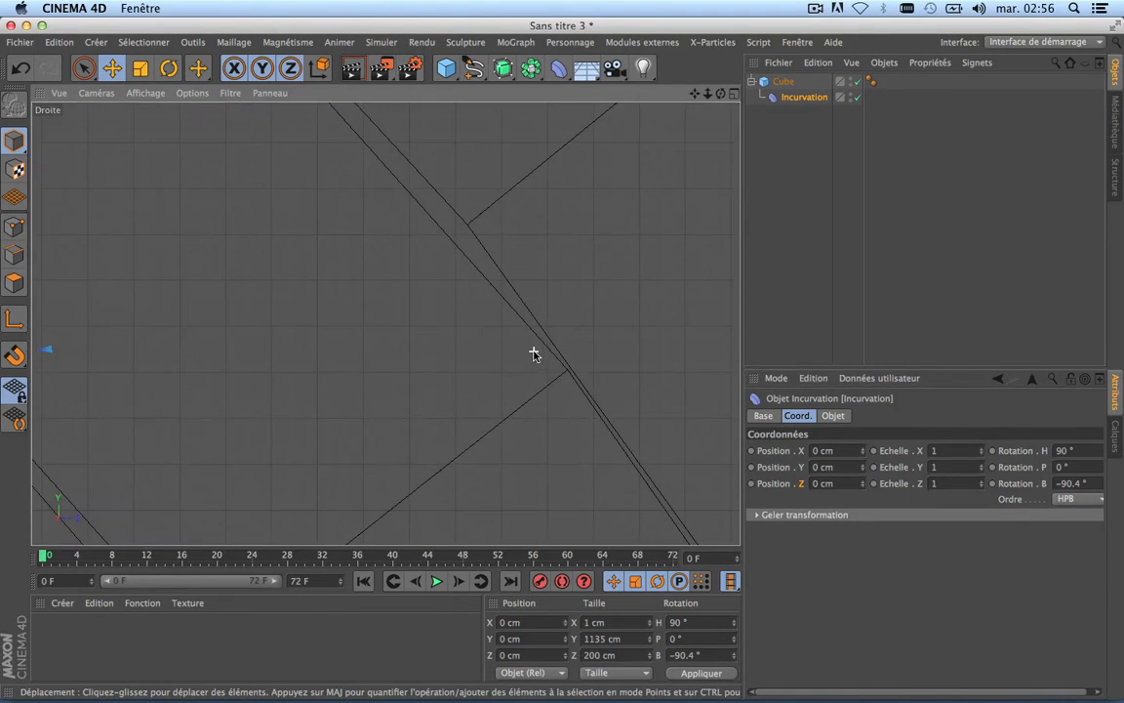
scroll(564, 368, down, 5)
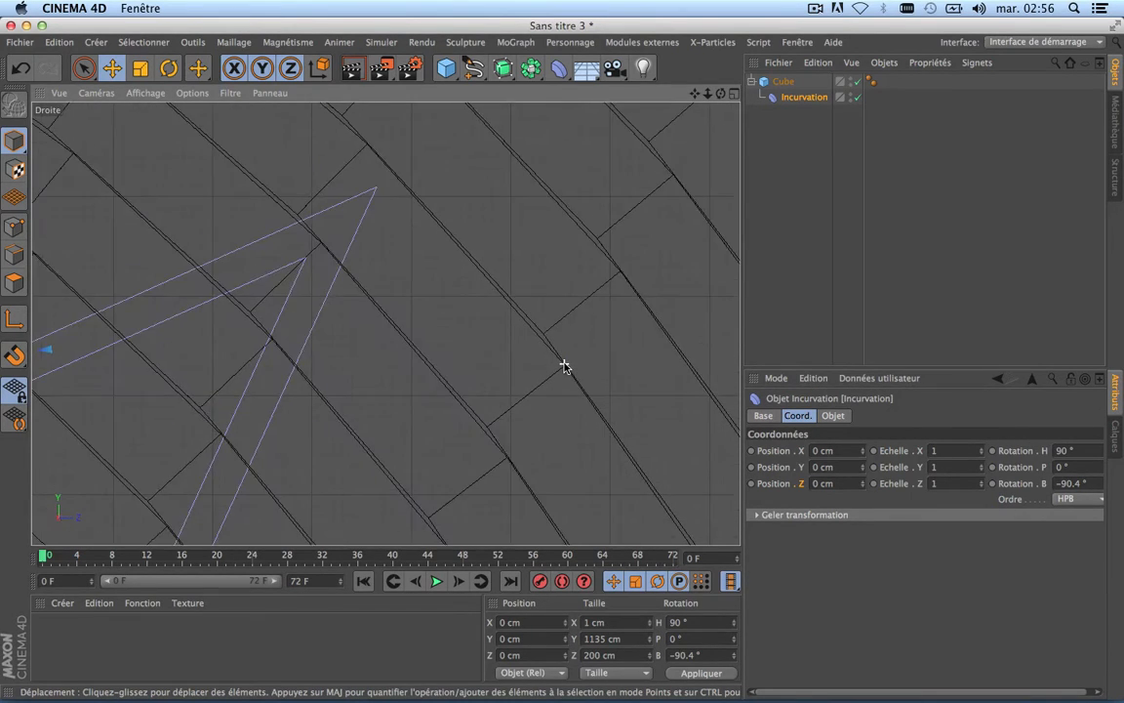
scroll(653, 224, up, 10)
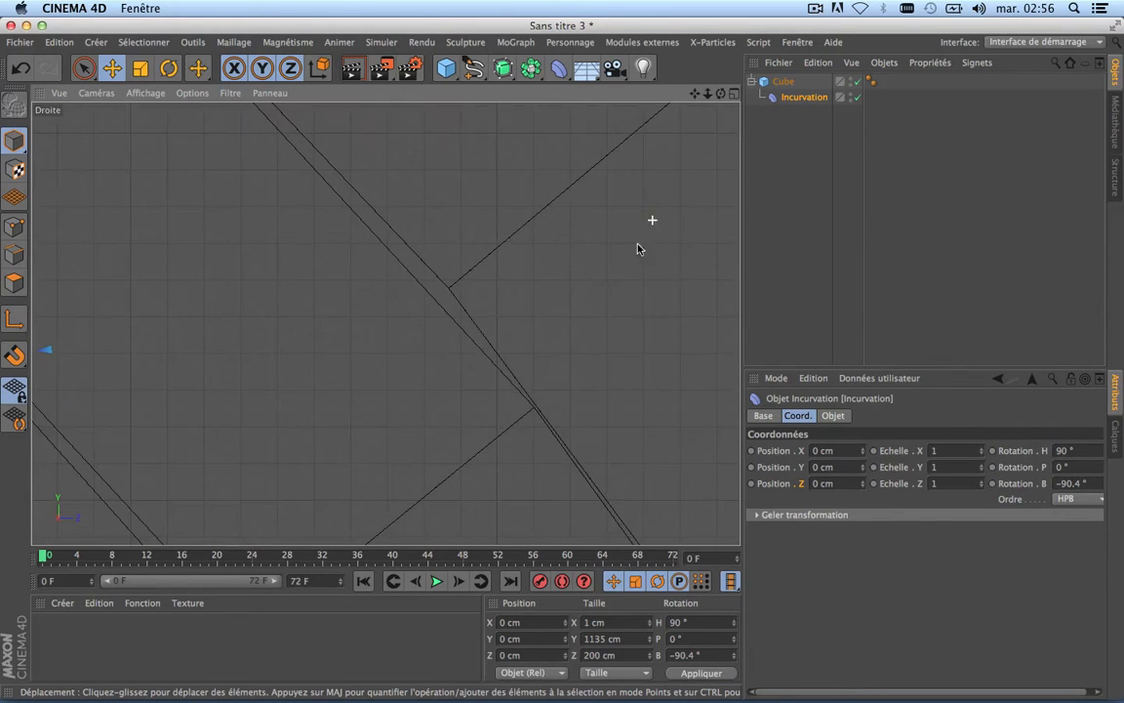
scroll(490, 411, up, 2)
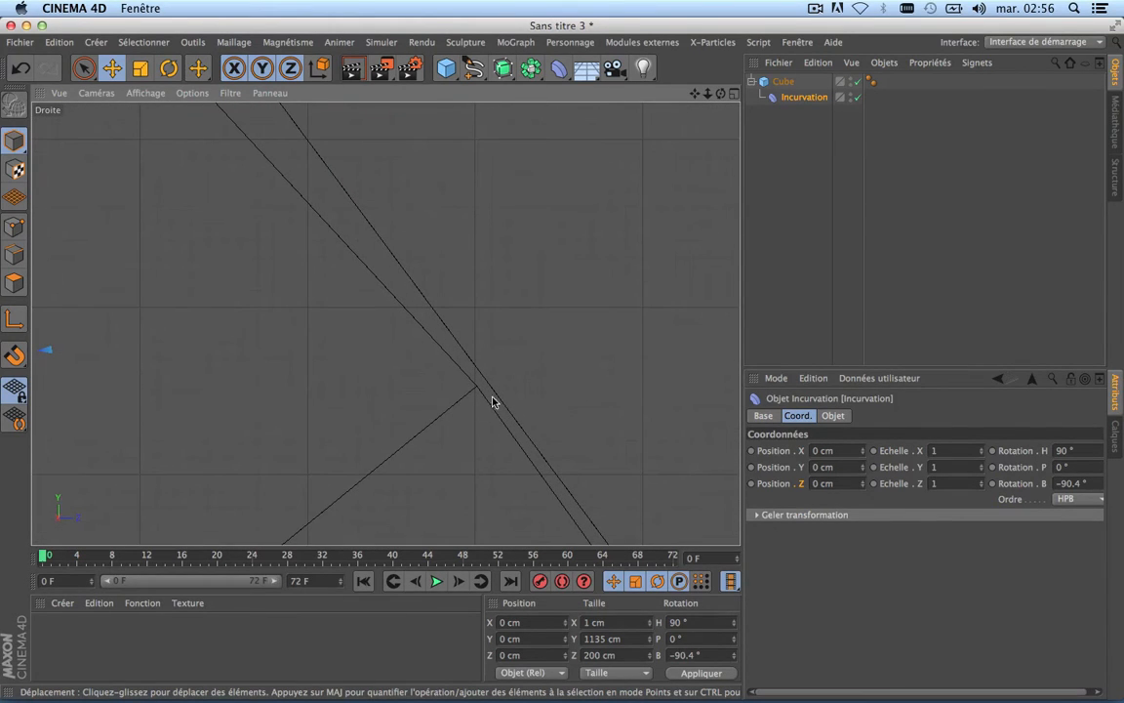
Step: Examine the outline and layers of the complete carpet roll in the Droite view
scroll(477, 381, down, 10)
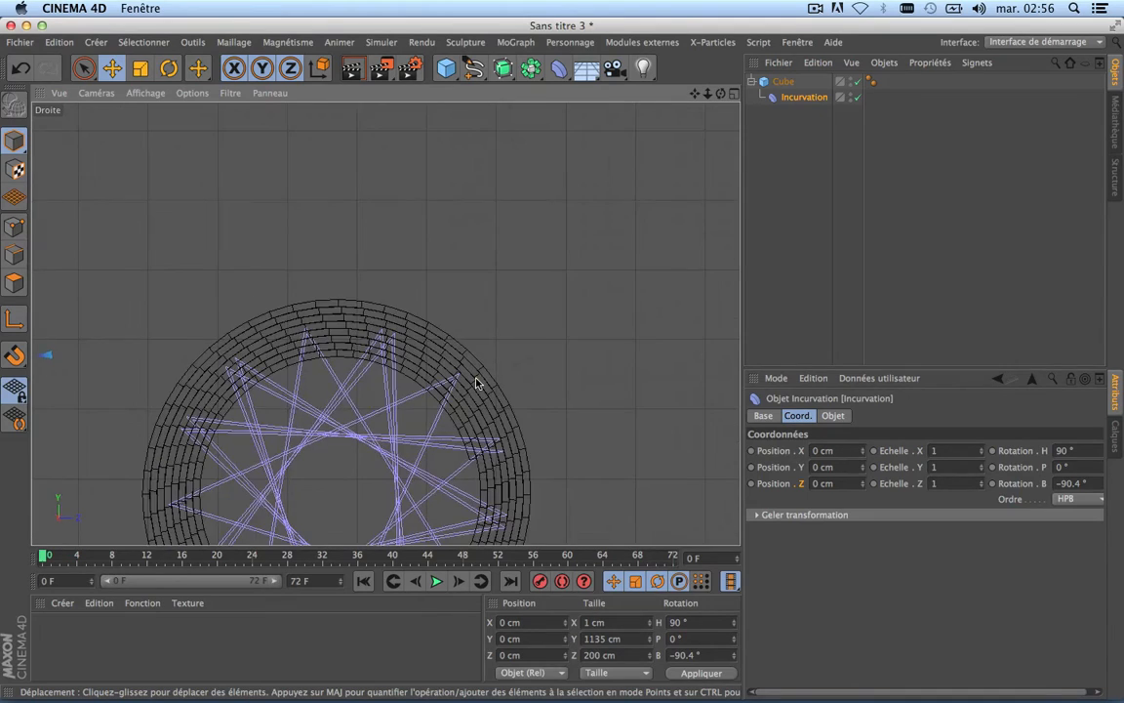
scroll(472, 382, down, 5)
scroll(469, 375, up, 1)
scroll(417, 371, up, 4)
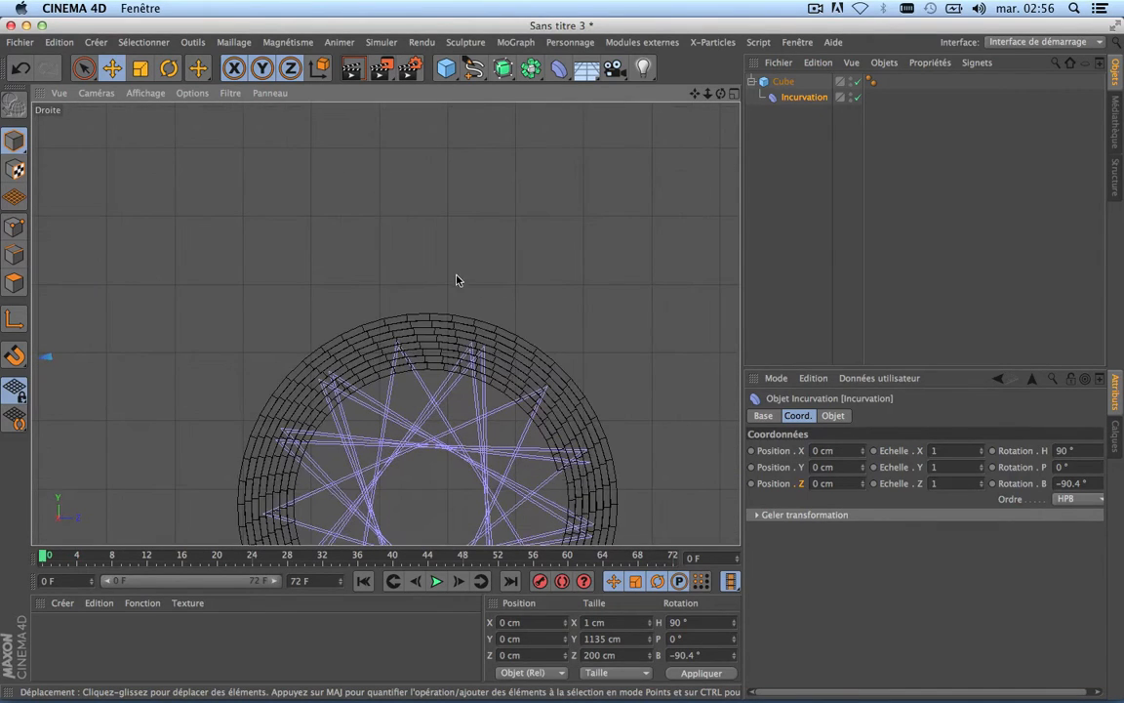
drag(695, 94, 732, 2)
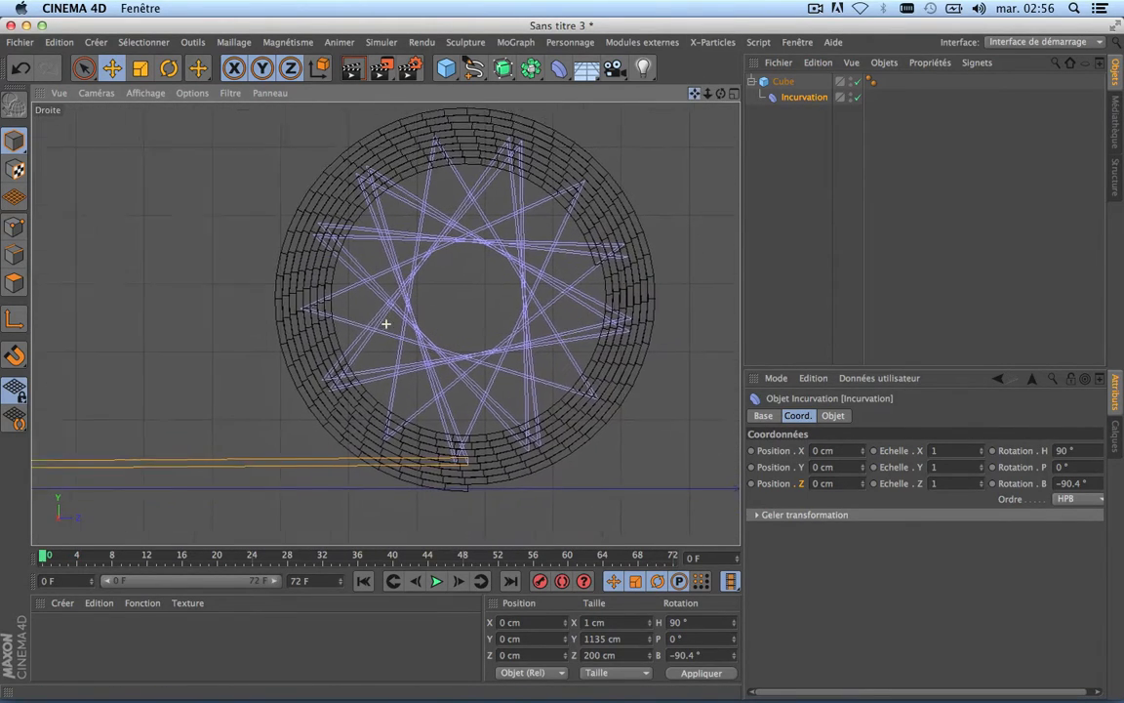
scroll(439, 356, up, 1)
scroll(489, 389, down, 5)
scroll(485, 388, up, 5)
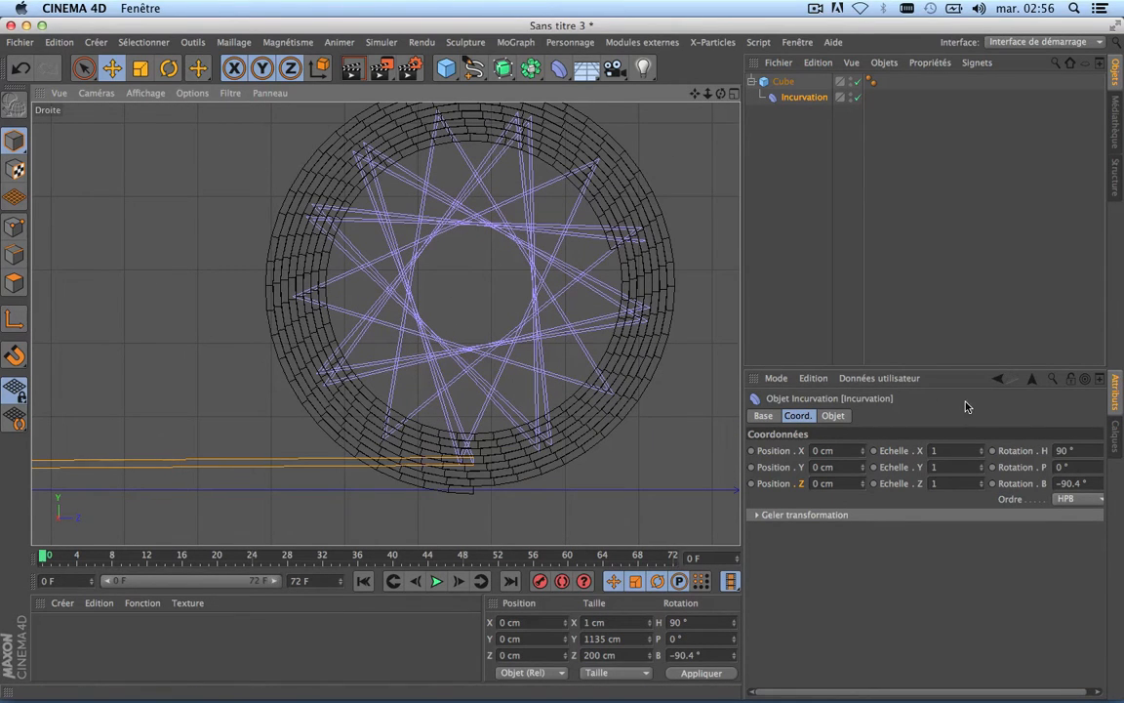
Step: Return to the full-size Perspective view and turn off the Incurvation deformer's visibility so its cage is hidden
click(734, 94)
click(379, 93)
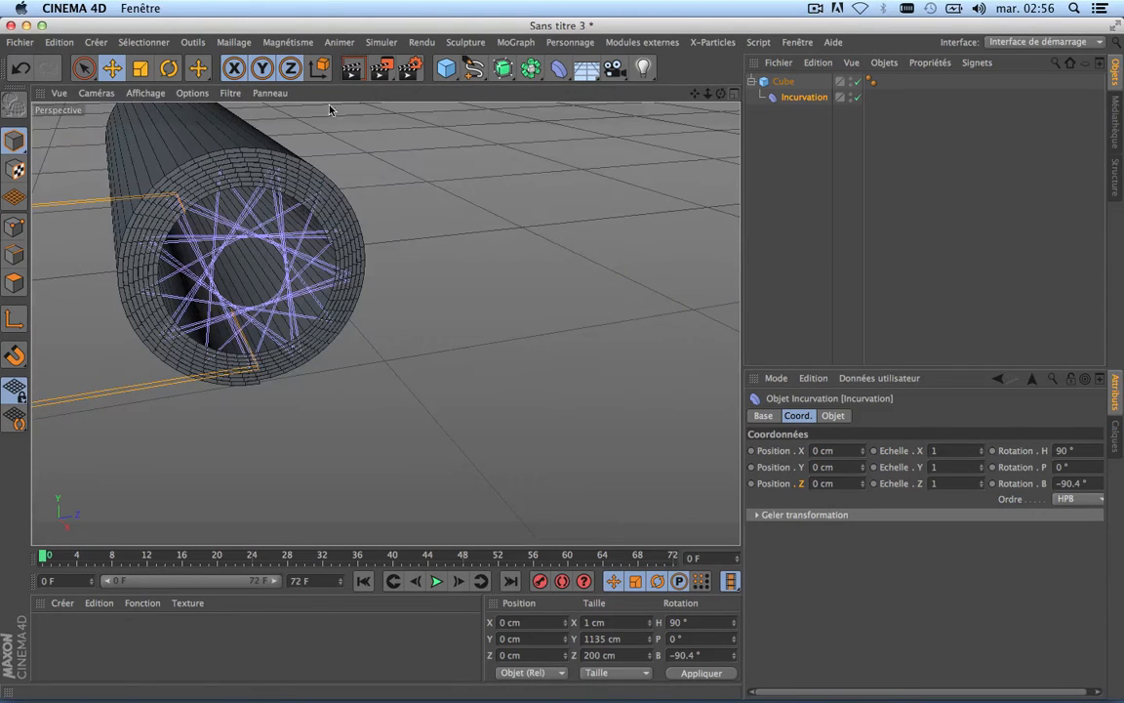
scroll(360, 238, down, 1)
scroll(360, 237, down, 3)
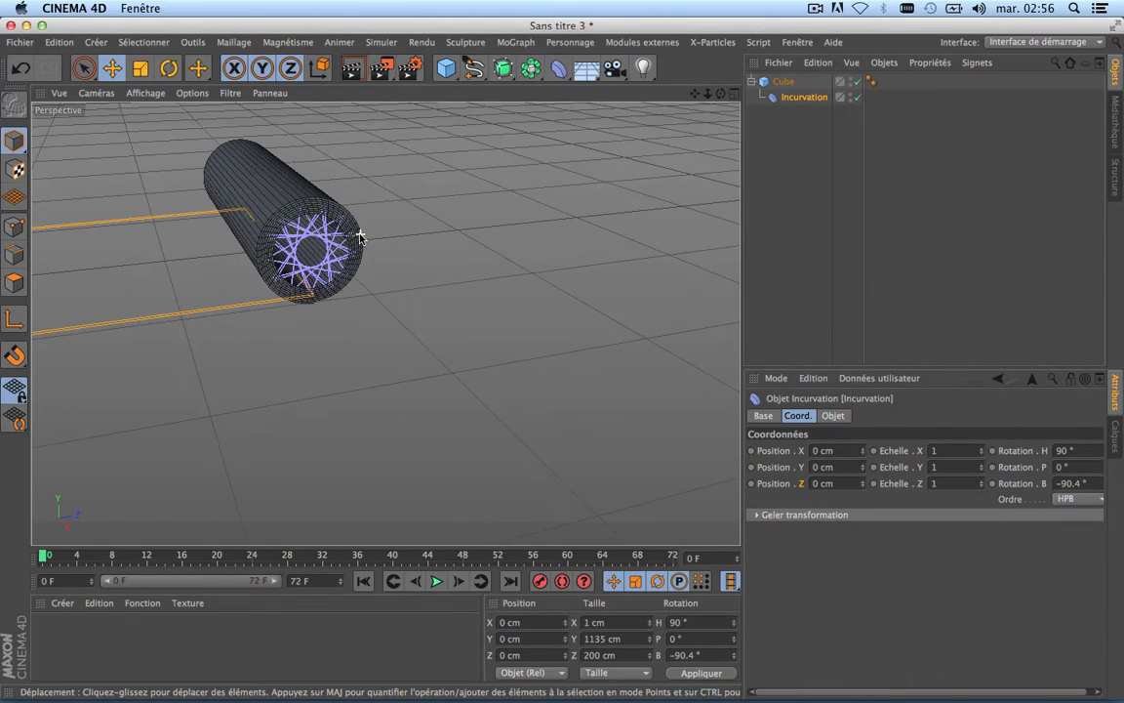
double_click(849, 96)
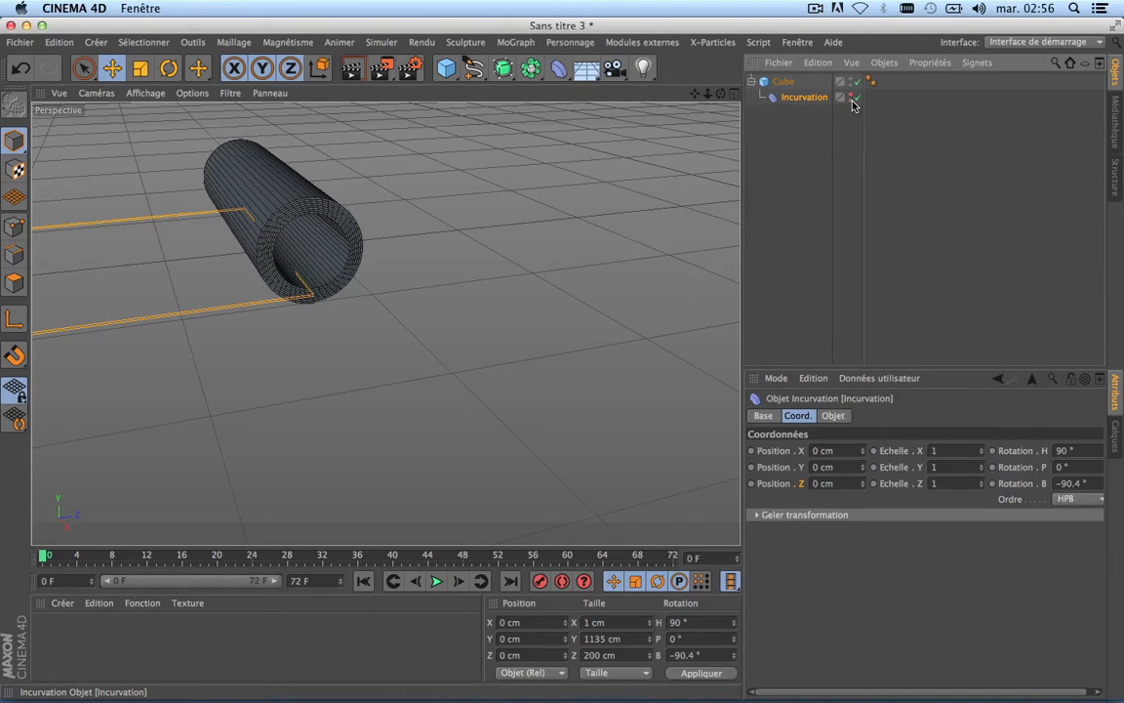
click(853, 94)
double_click(853, 95)
scroll(391, 366, down, 5)
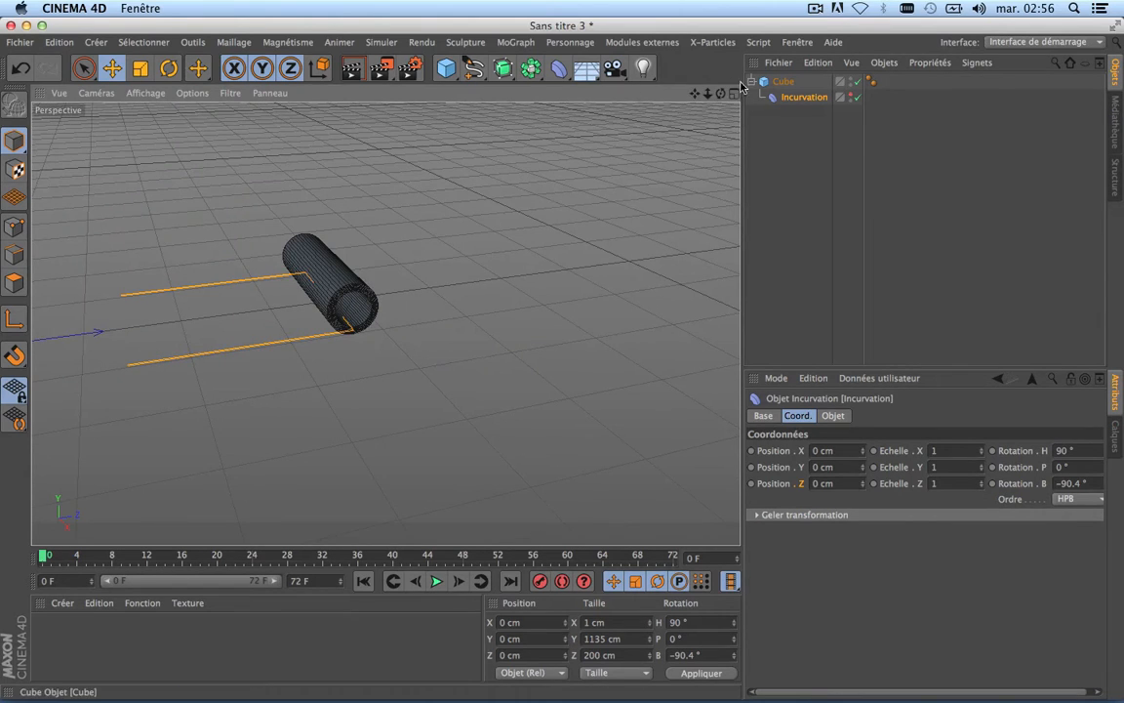
Step: Review the object properties of the carpet cube and of the Incurvation deformer with the roll framed in Perspective
drag(695, 94, 849, 93)
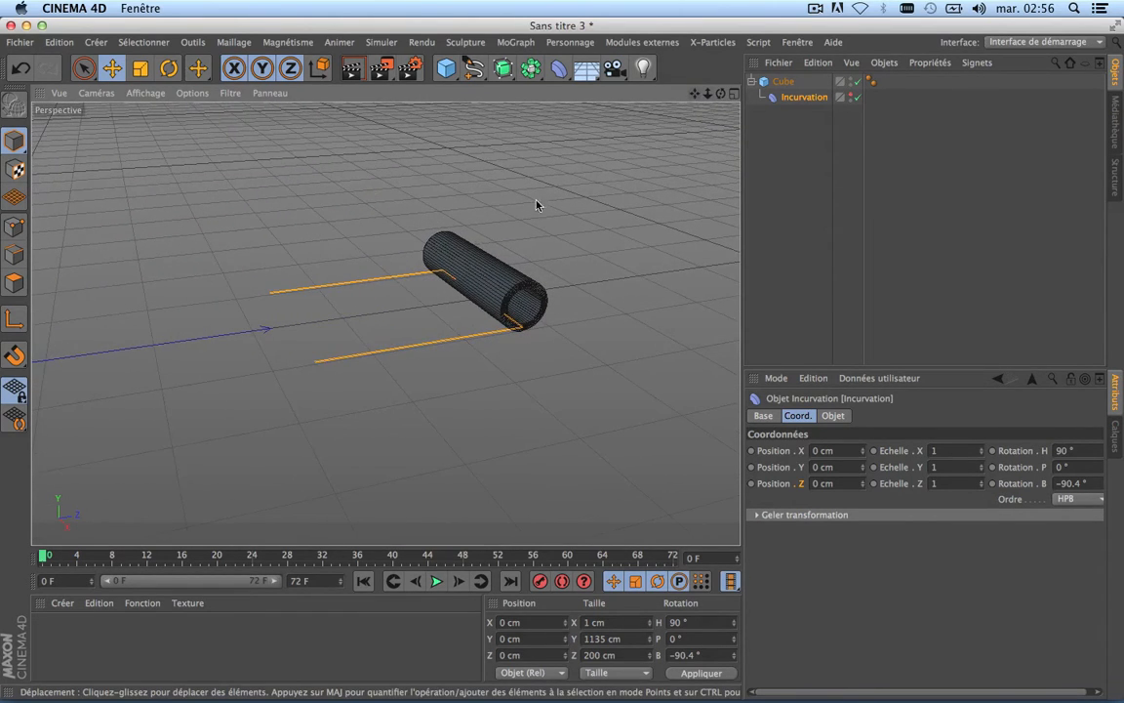
scroll(509, 220, down, 5)
scroll(509, 222, up, 6)
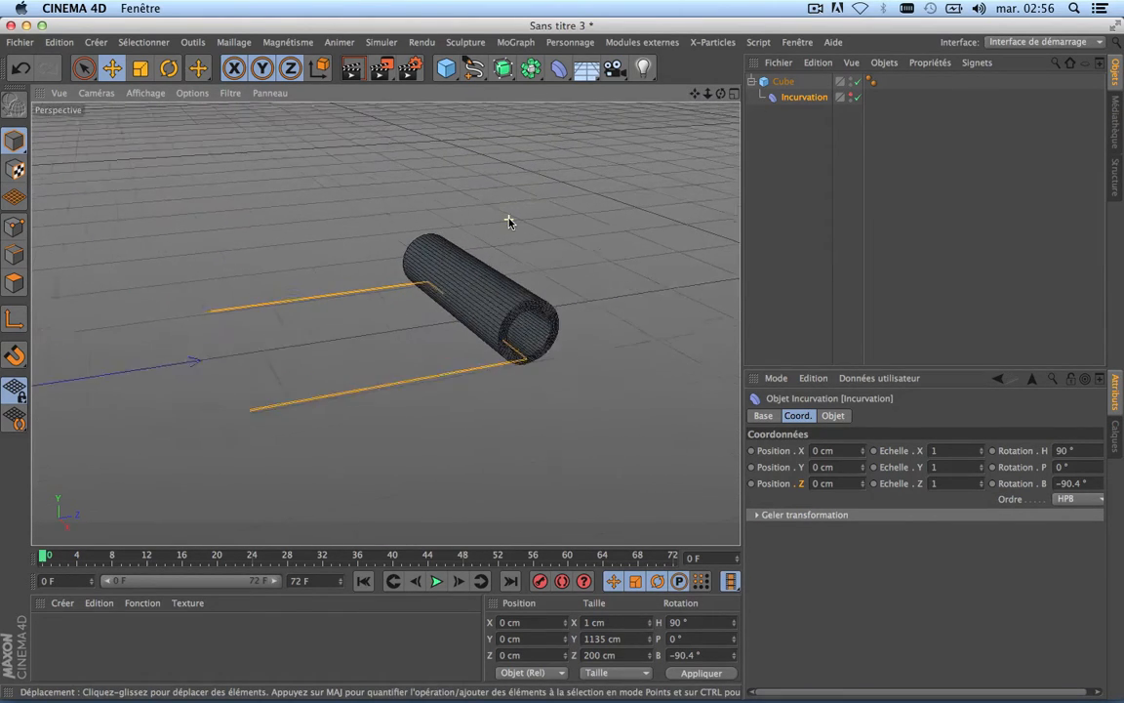
click(785, 84)
click(858, 419)
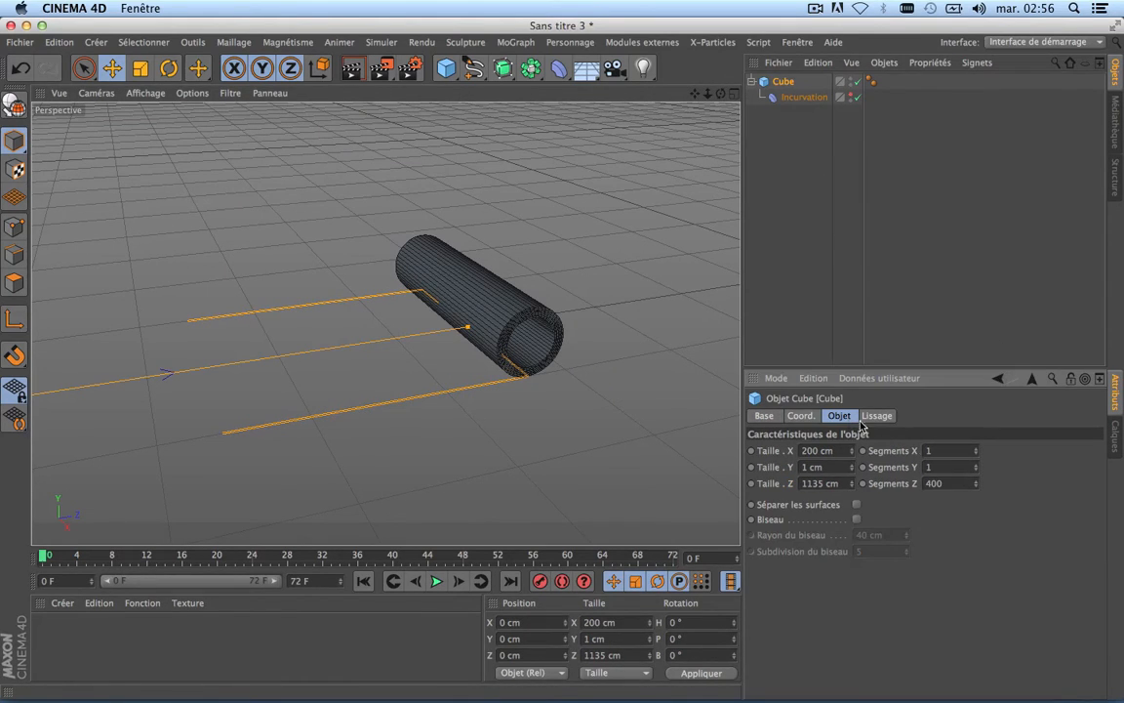
click(802, 98)
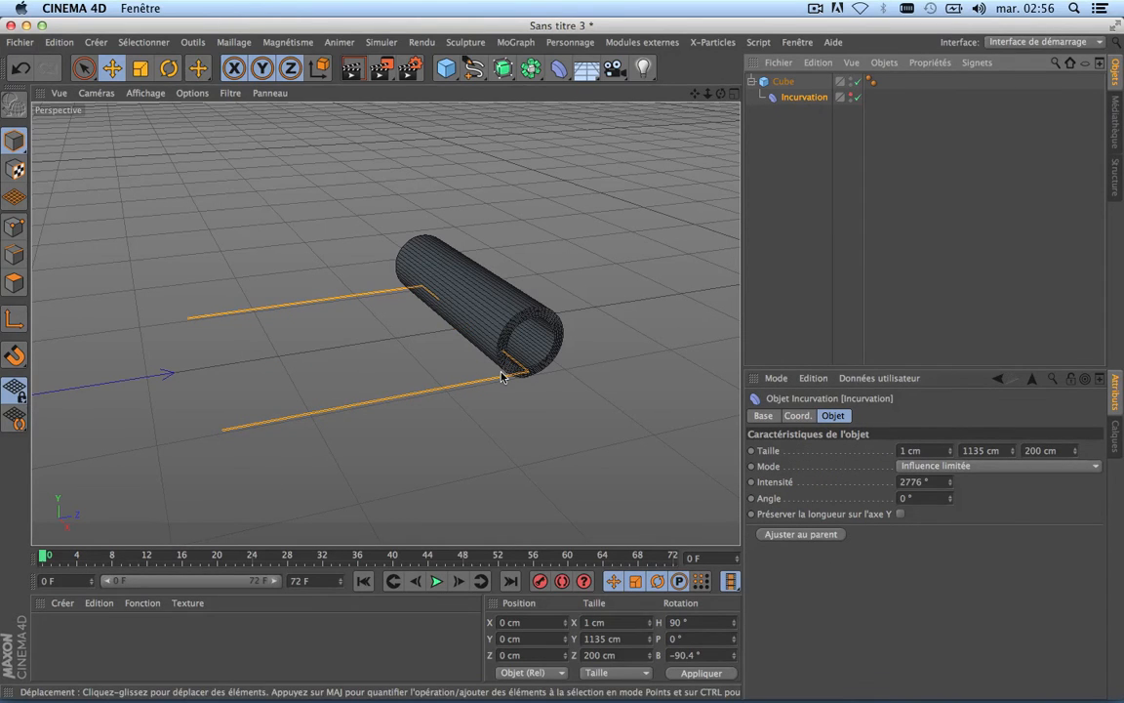
scroll(502, 374, down, 8)
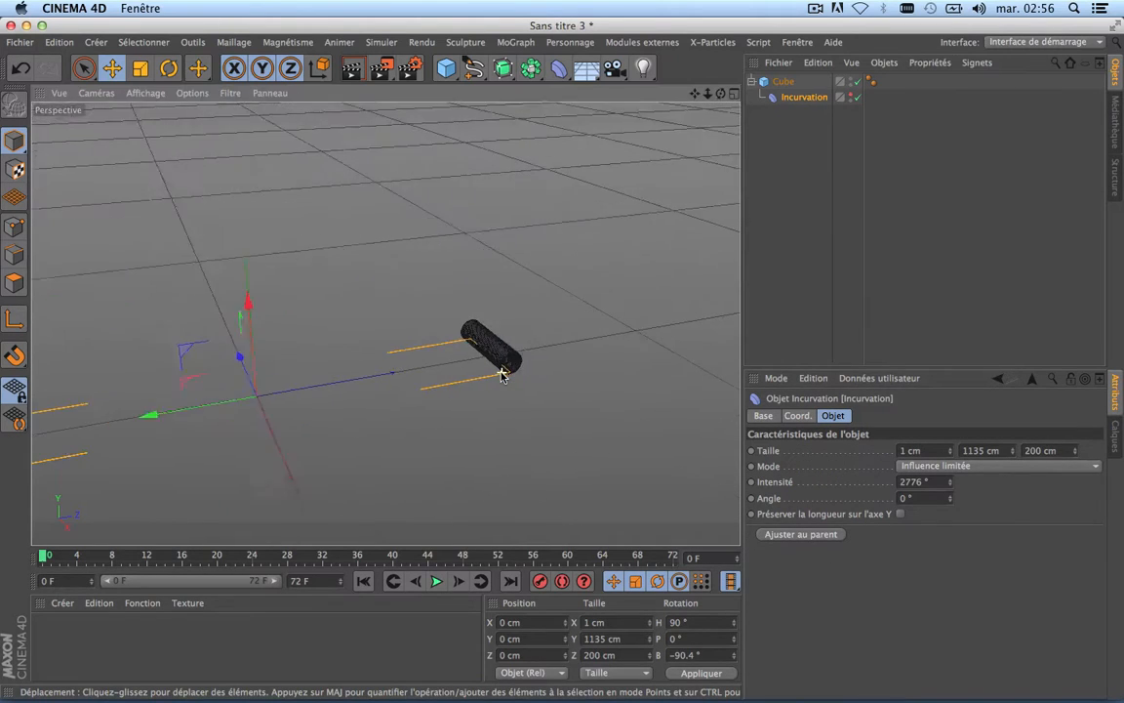
Step: Set the Incurvation deformer's Position Z to -84 cm and record a keyframe for it at frame 0
click(797, 415)
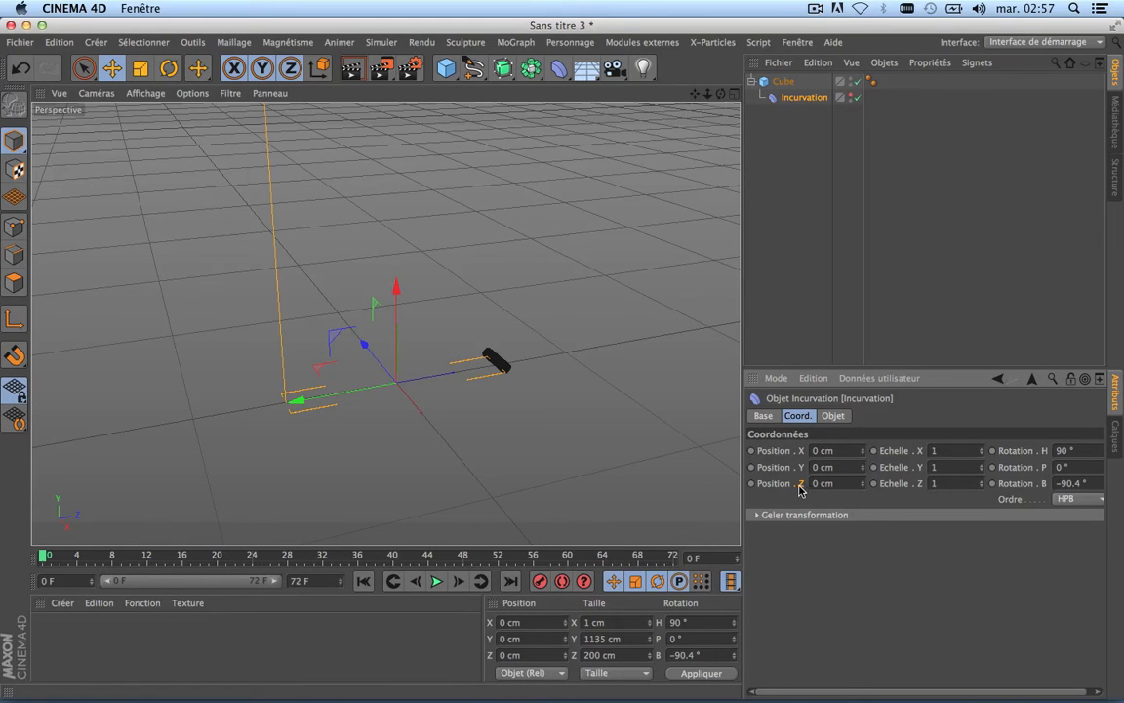
scroll(444, 364, up, 10)
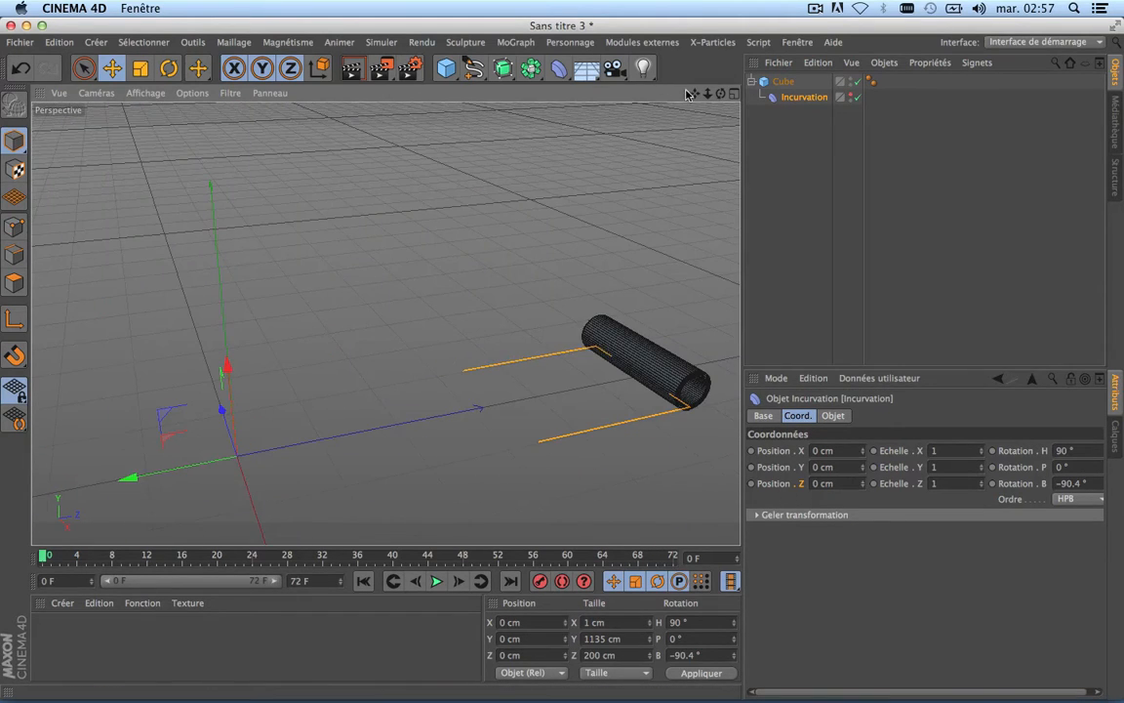
drag(695, 92, 497, 32)
drag(863, 484, 863, 566)
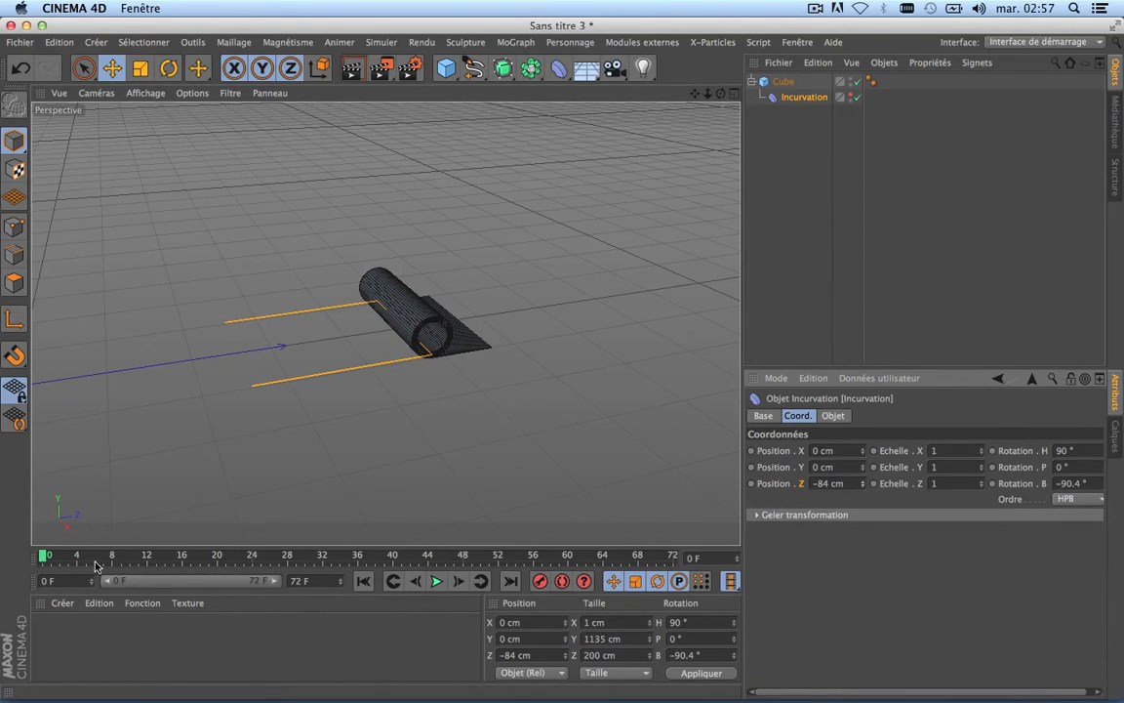
click(752, 484)
Step: At frame 72, set the Incurvation deformer's Position Z to -1309 cm to flatten the carpet and keyframe it
drag(42, 558, 483, 559)
click(510, 581)
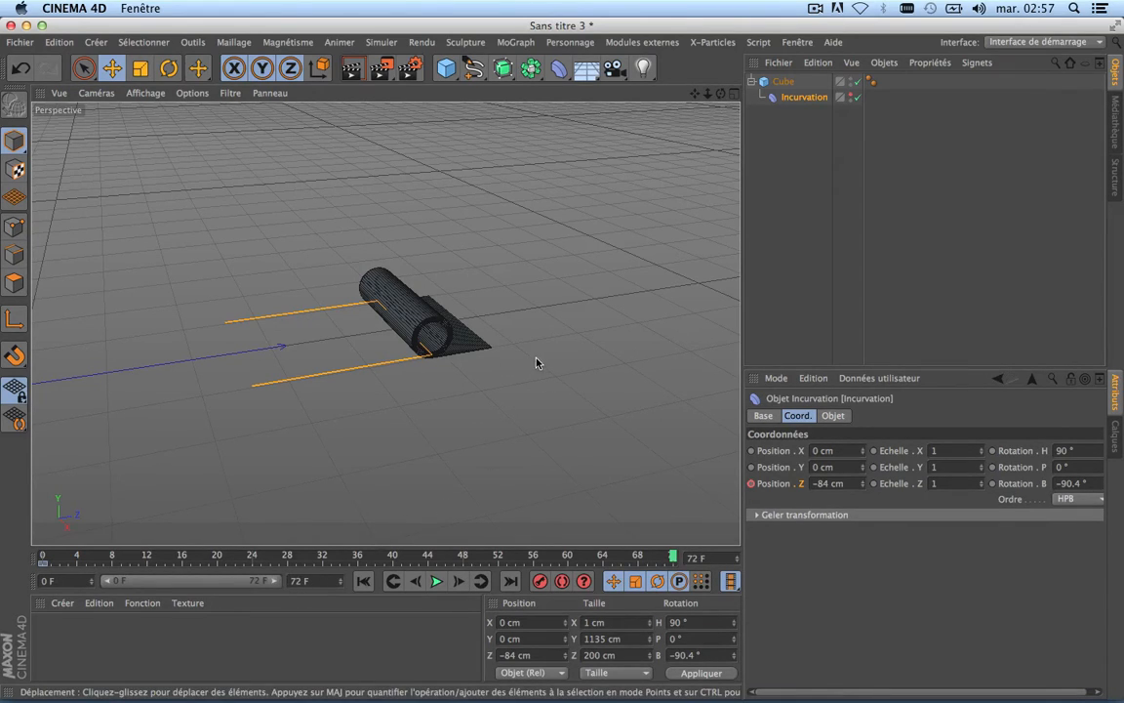
scroll(535, 361, down, 3)
scroll(310, 423, up, 2)
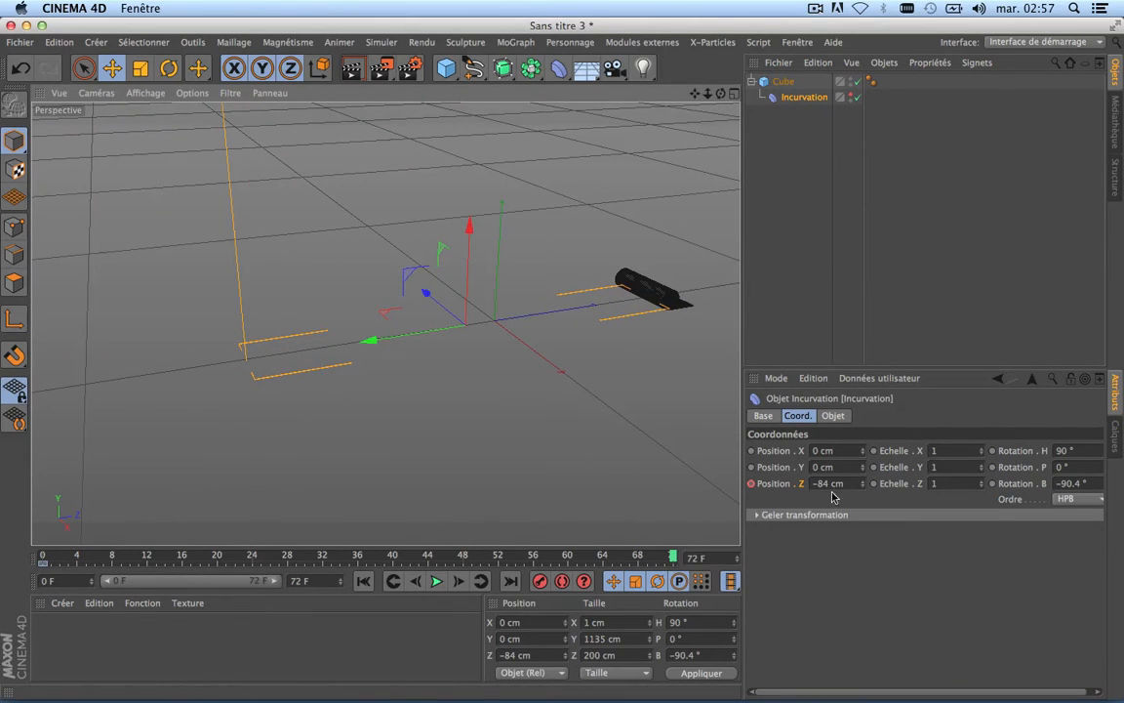
drag(863, 483, 863, 677)
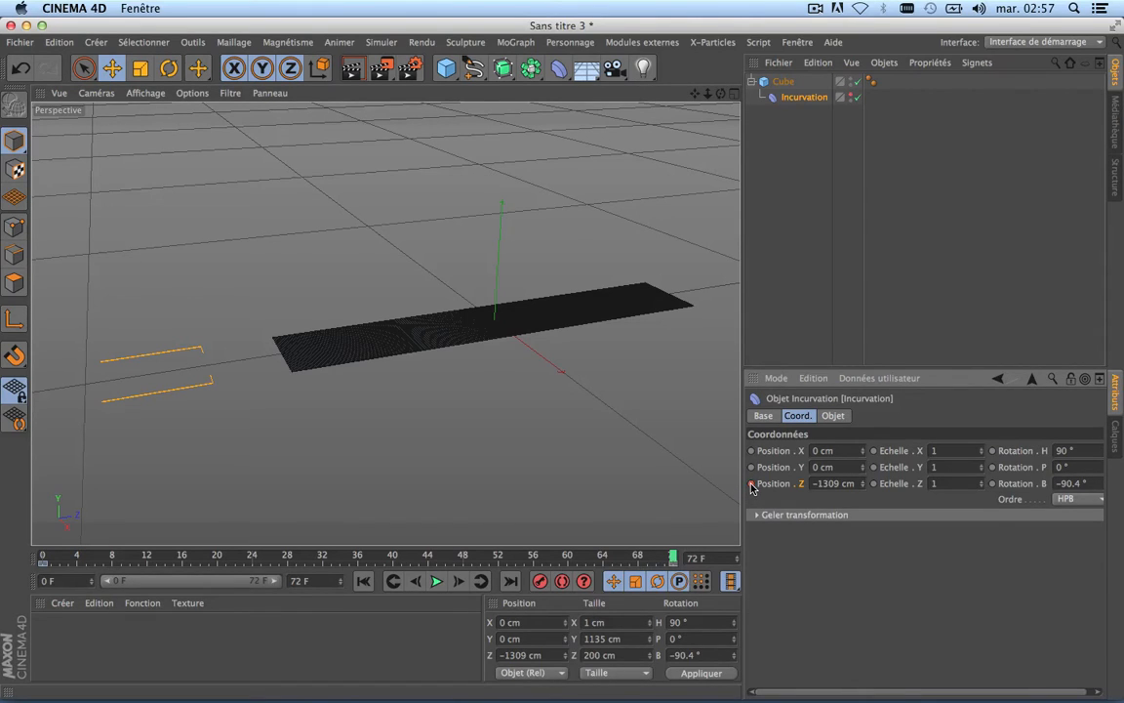
Step: Scrub through the timeline to preview the carpet's unrolling animation
click(643, 559)
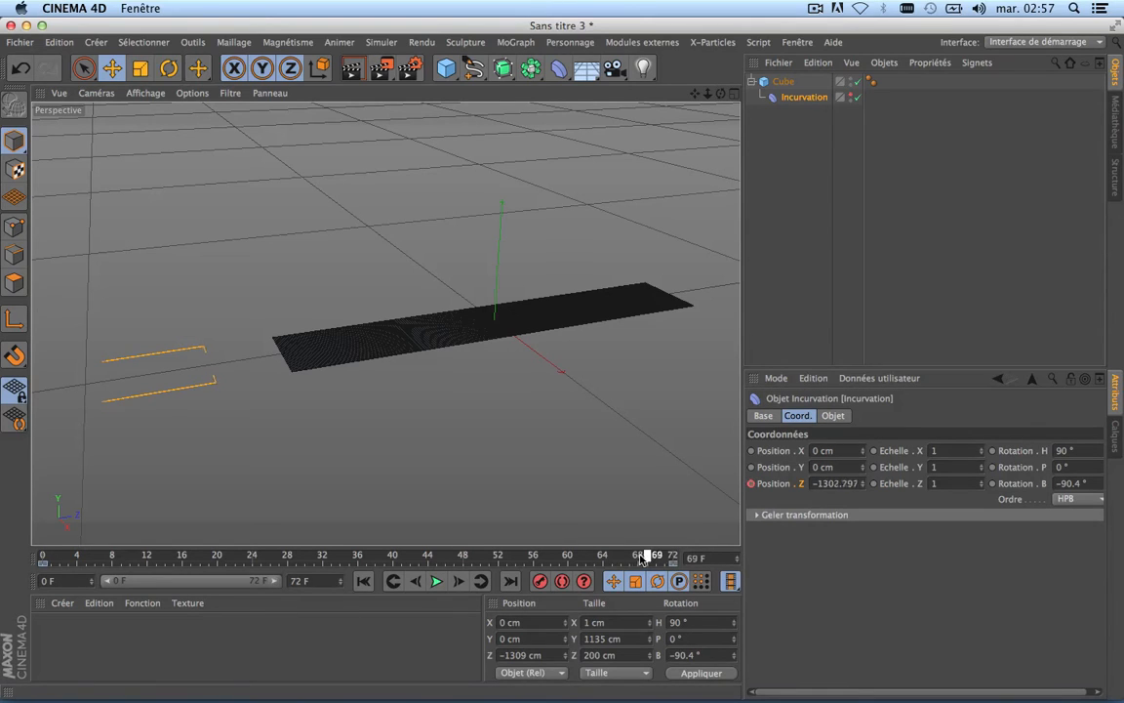
drag(643, 559, 399, 559)
drag(223, 555, 464, 491)
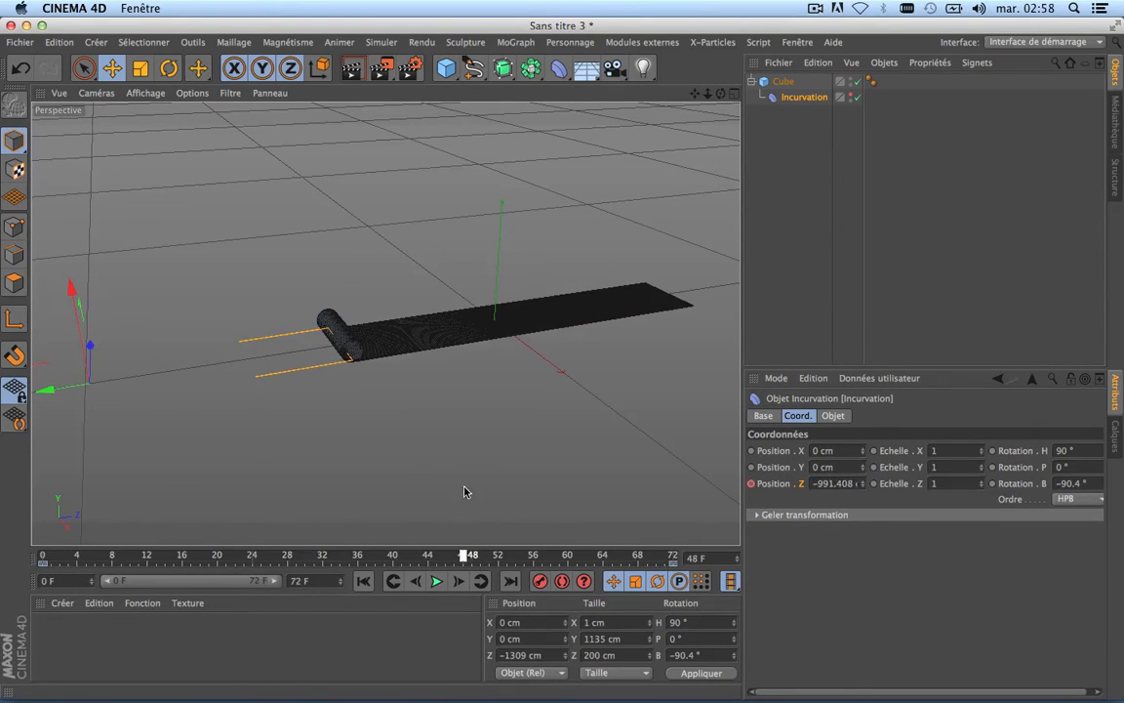
Step: Switch the Perspective display to shading without mesh lines and replay the unrolling up to frame 63
click(145, 93)
click(177, 118)
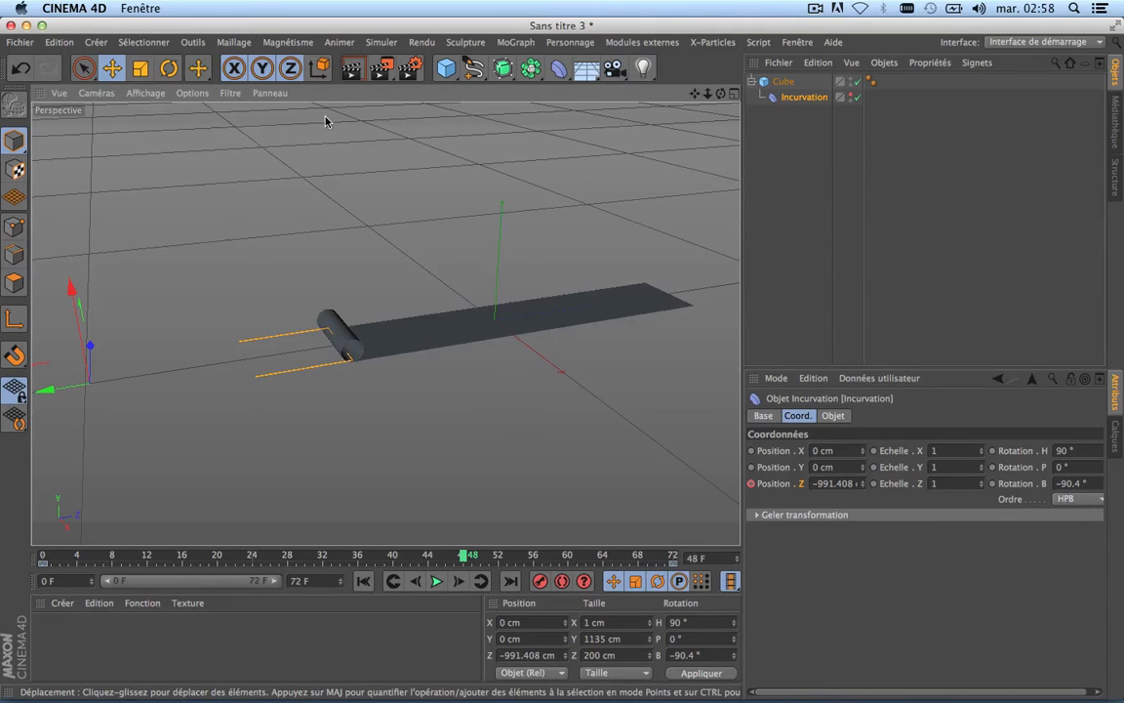
drag(719, 92, 633, 171)
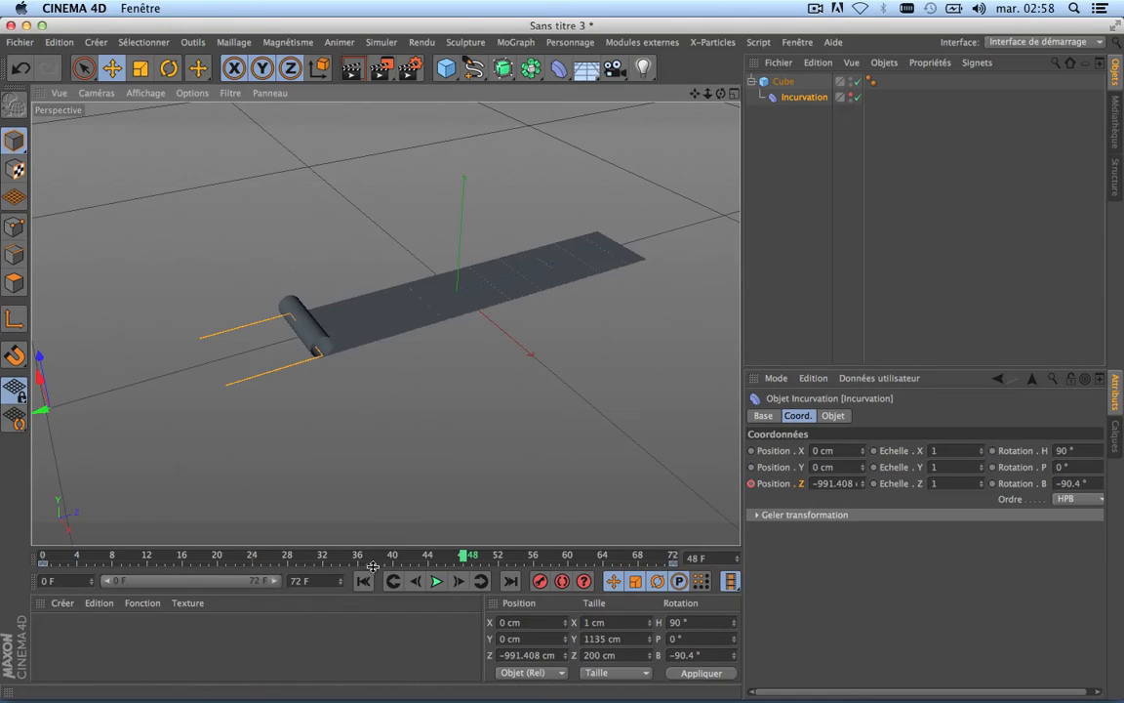
drag(374, 555, 590, 509)
Step: Go back to frame 0 and examine the layers at the carpet roll's open end from several angles
scroll(628, 208, up, 8)
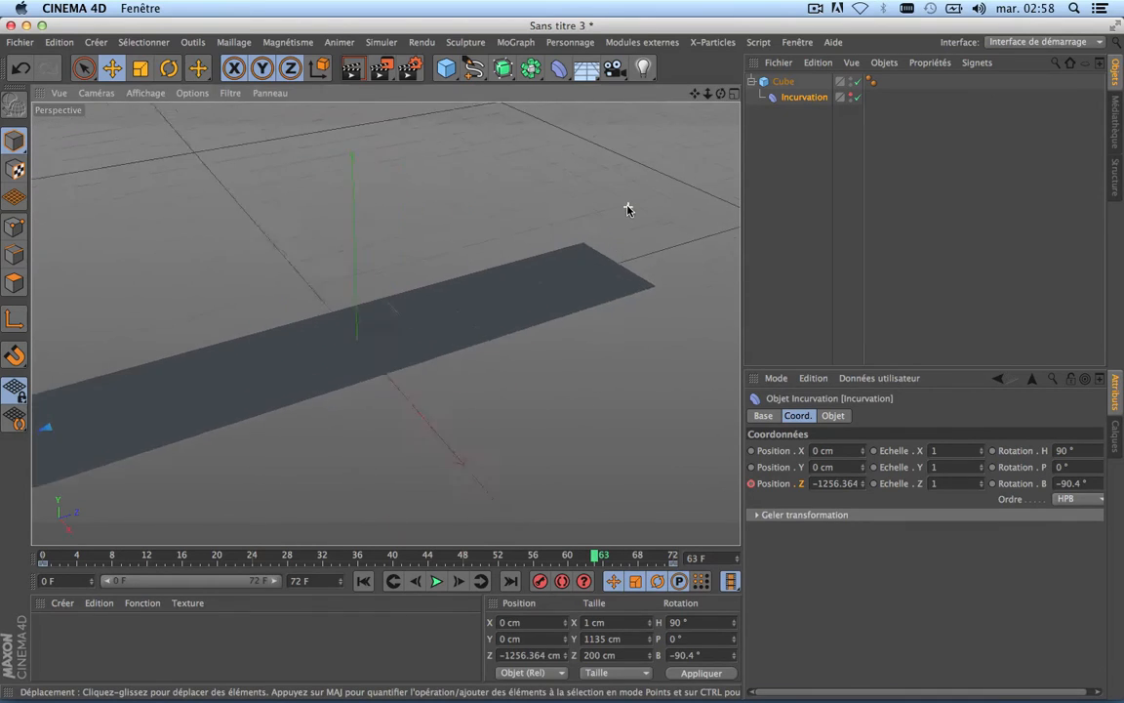
drag(395, 563, 23, 553)
scroll(619, 379, up, 6)
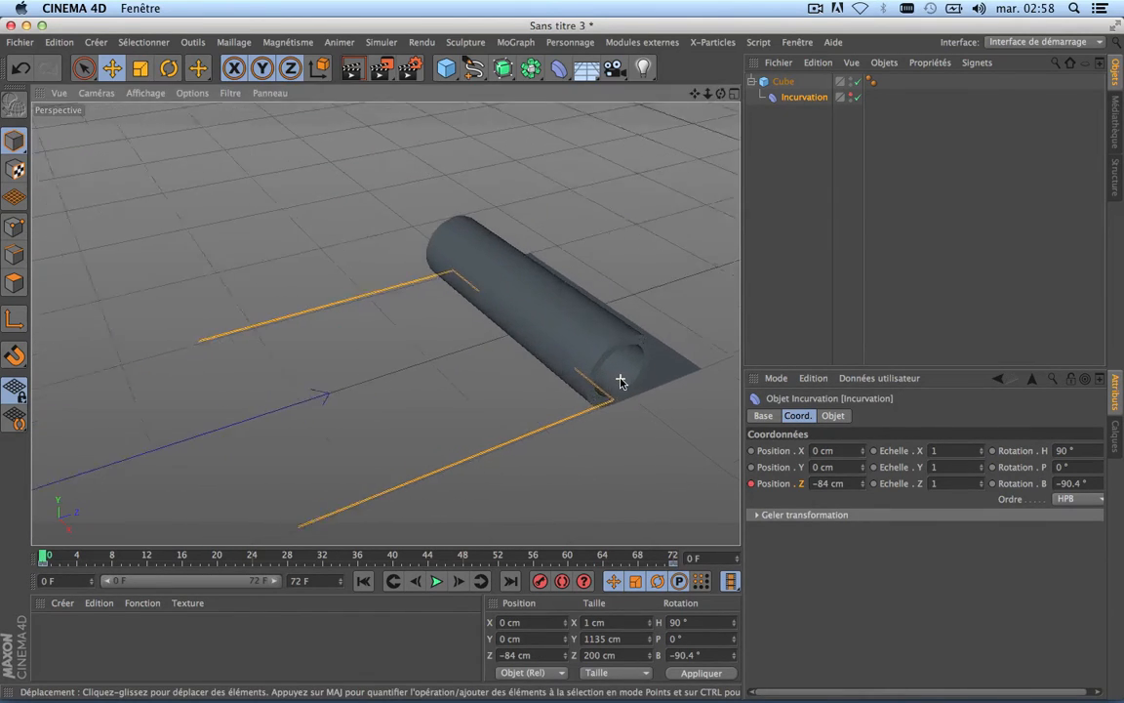
drag(720, 95, 695, 93)
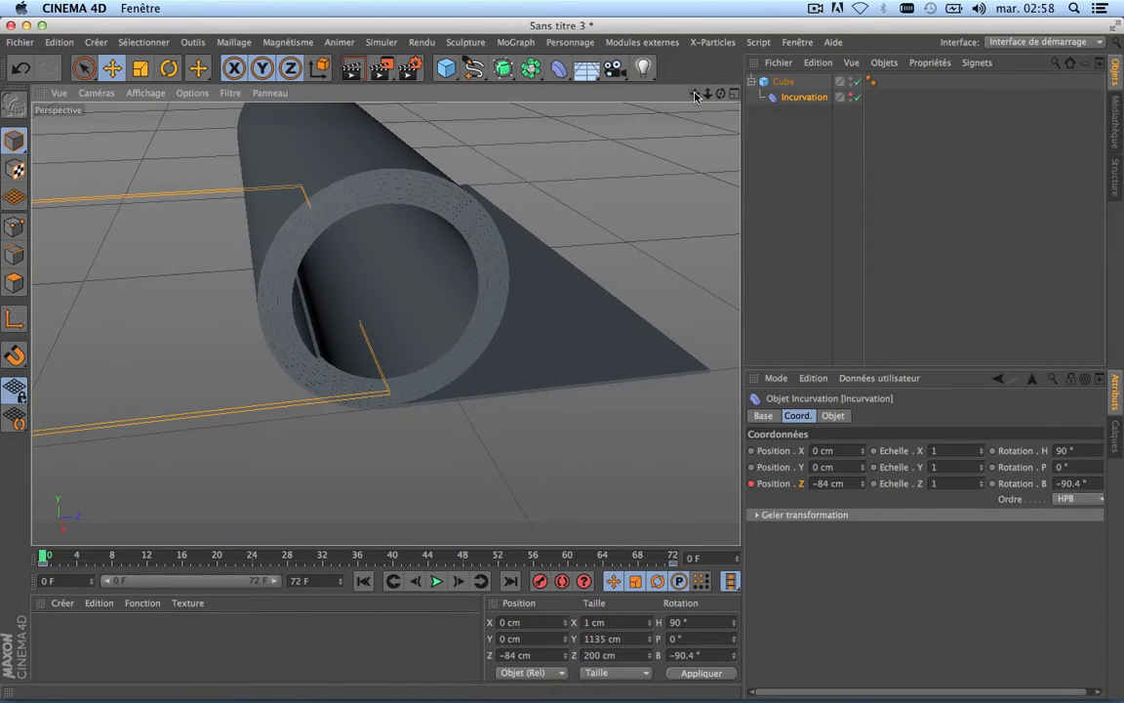
scroll(422, 168, up, 3)
scroll(422, 168, up, 4)
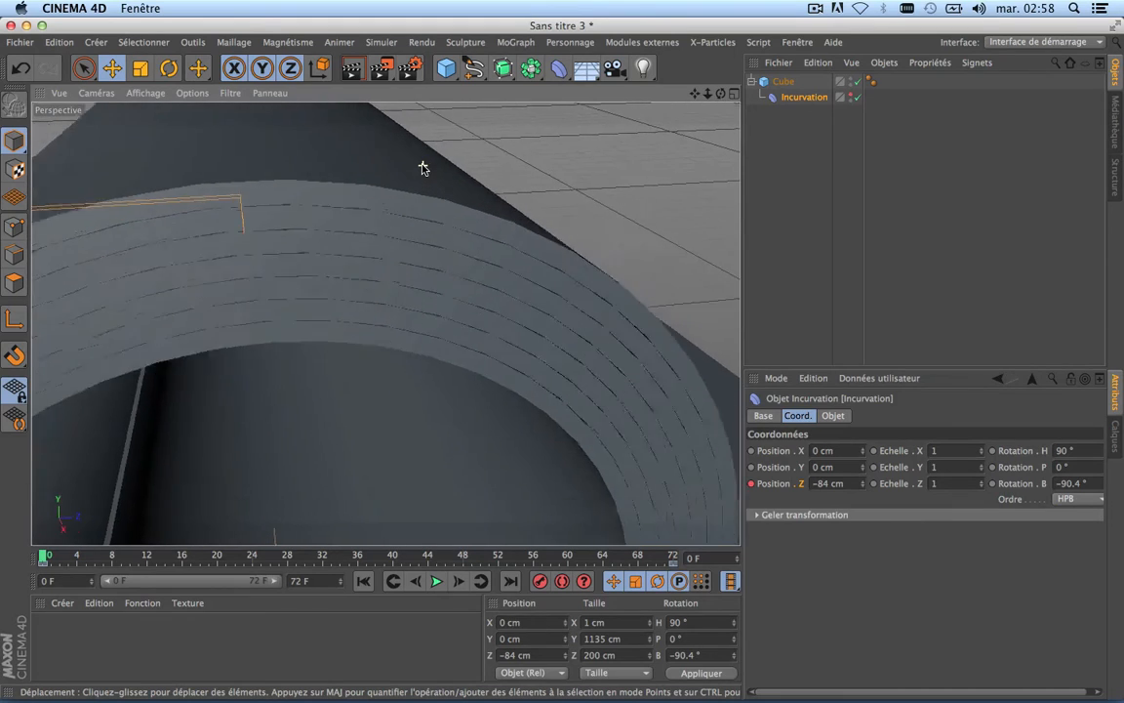
scroll(423, 168, down, 2)
drag(721, 94, 386, 323)
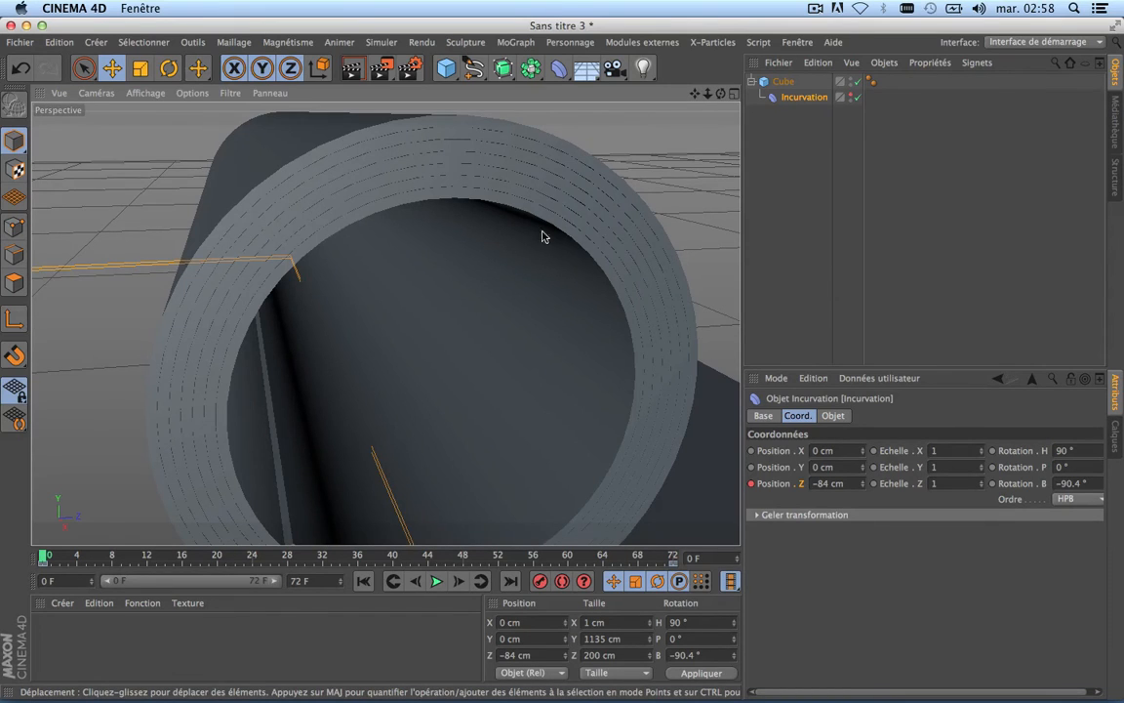
scroll(544, 256, down, 5)
scroll(544, 277, down, 10)
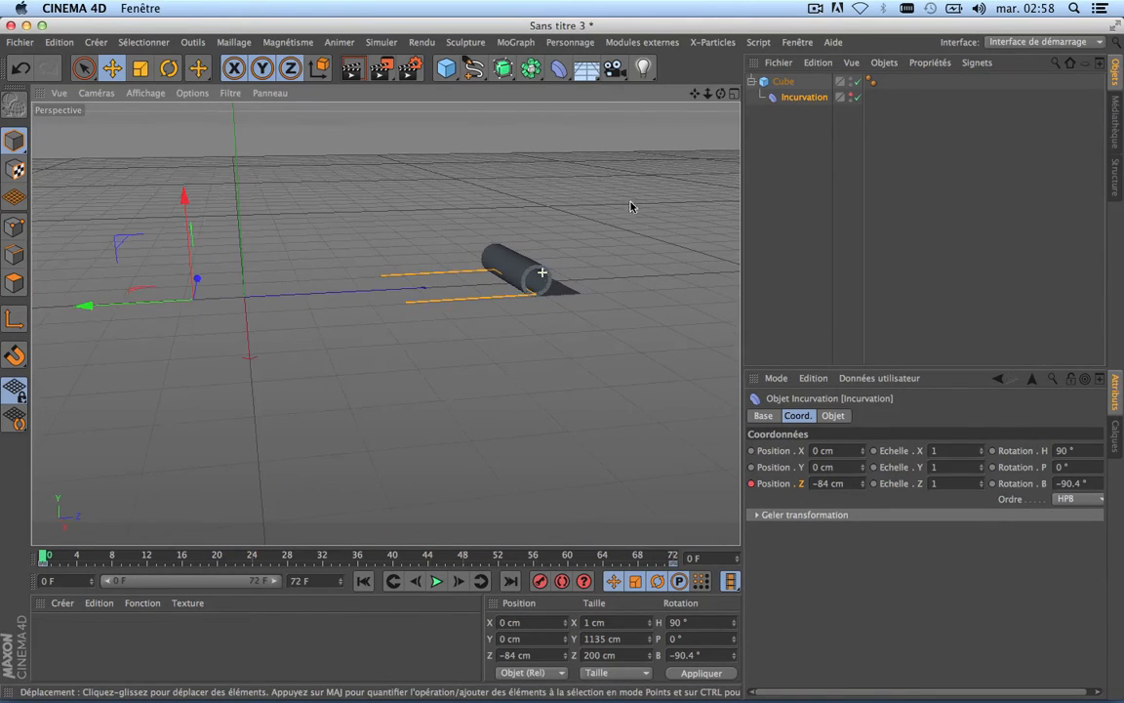
Step: Create a new material and set its colour to red with R 220, V 44 and B 44
drag(722, 95, 387, 321)
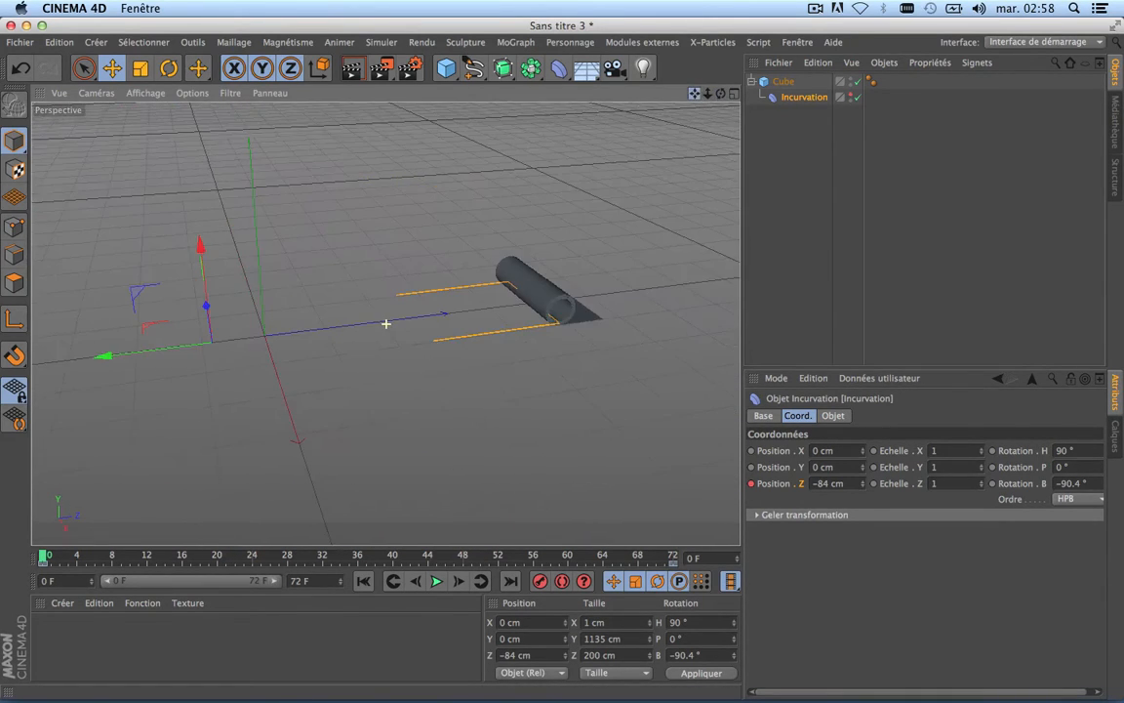
click(136, 654)
double_click(135, 654)
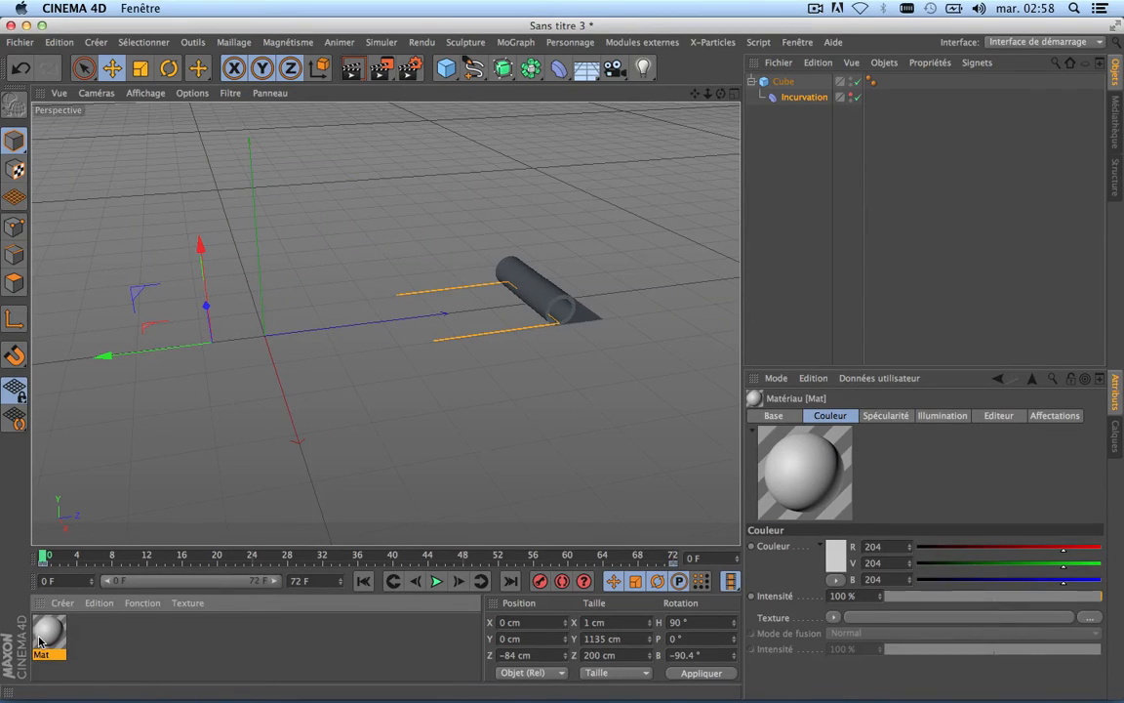
double_click(44, 636)
click(281, 275)
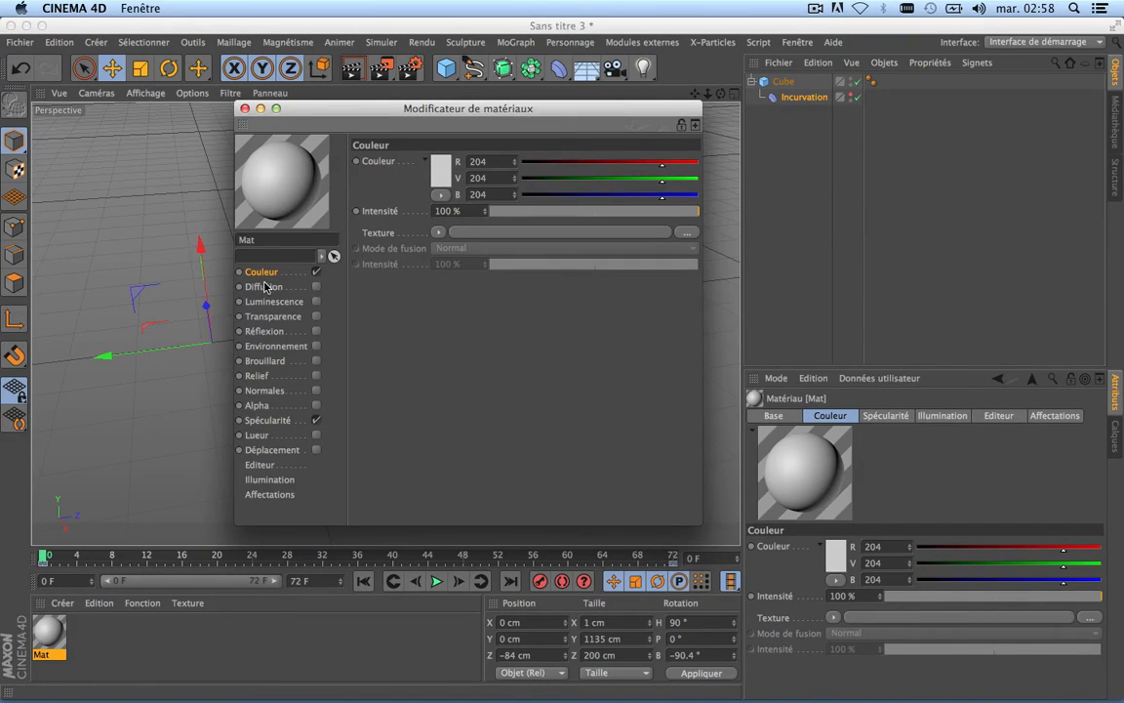
click(439, 171)
drag(447, 171, 431, 140)
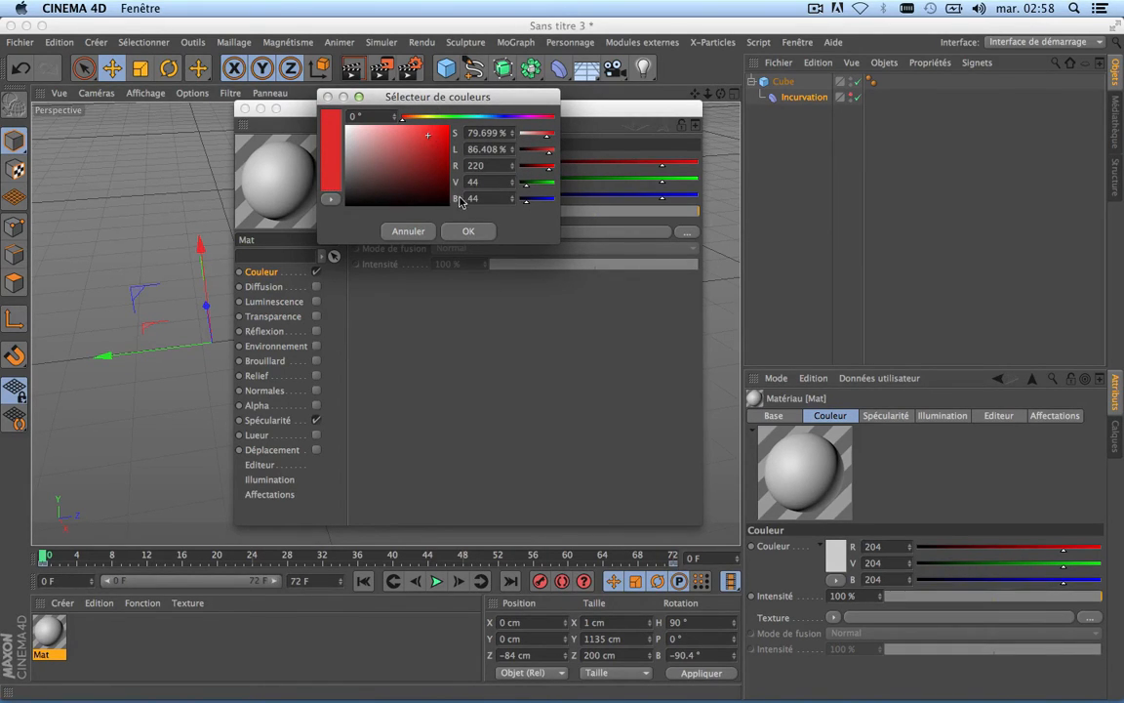
click(463, 233)
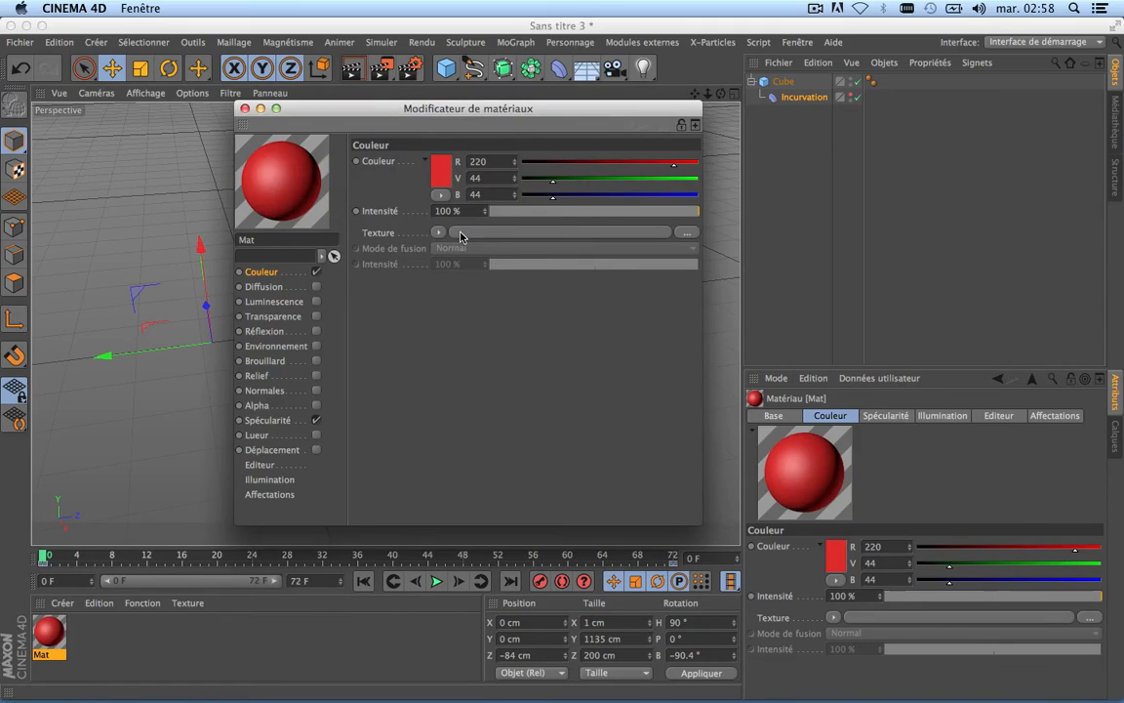
click(246, 109)
Step: Apply the red material to the carpet roll
drag(61, 620, 533, 294)
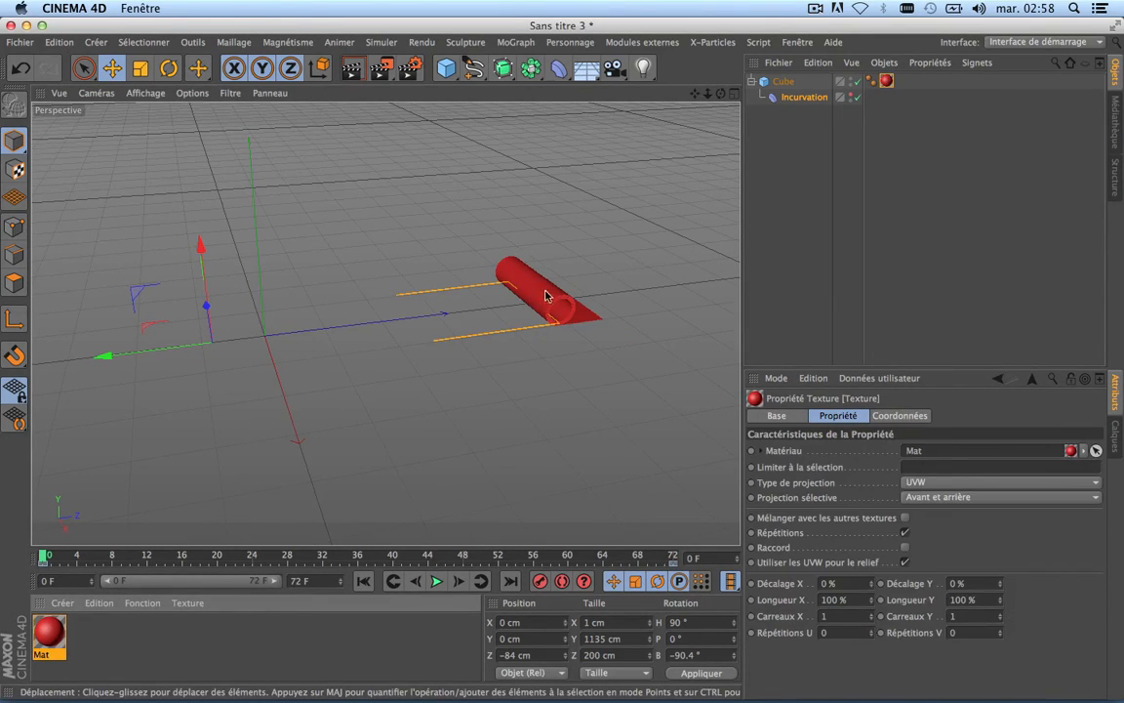
scroll(547, 296, up, 5)
scroll(549, 296, down, 5)
scroll(550, 295, up, 5)
scroll(549, 296, down, 6)
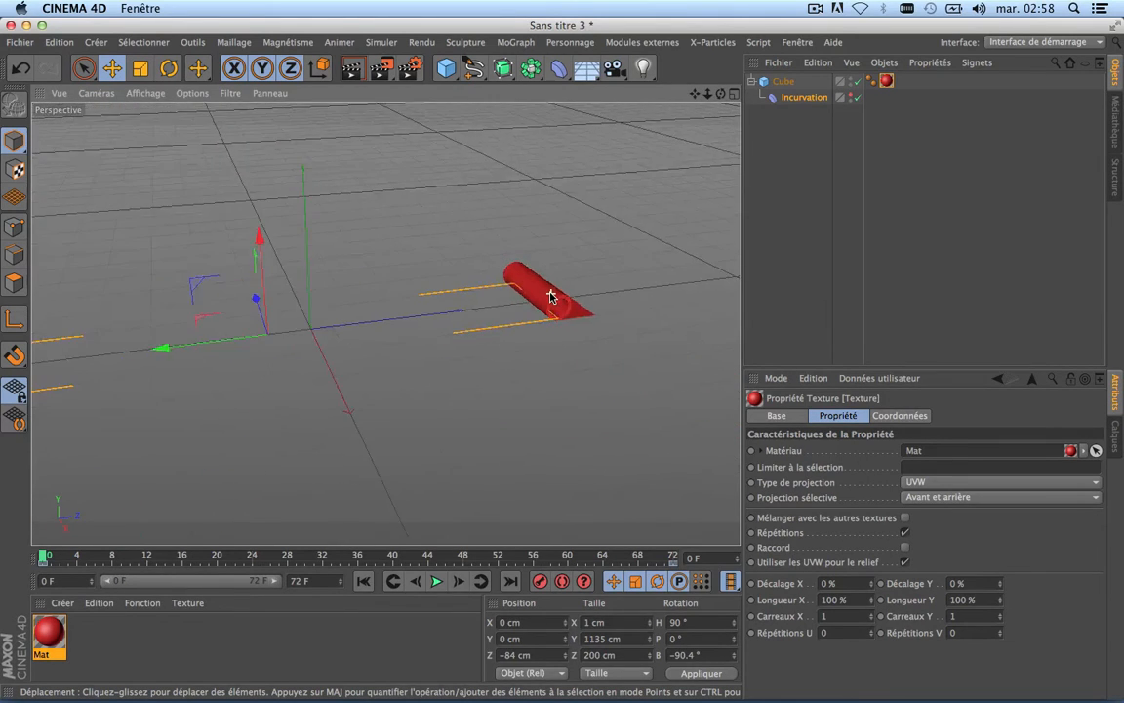
scroll(550, 295, up, 3)
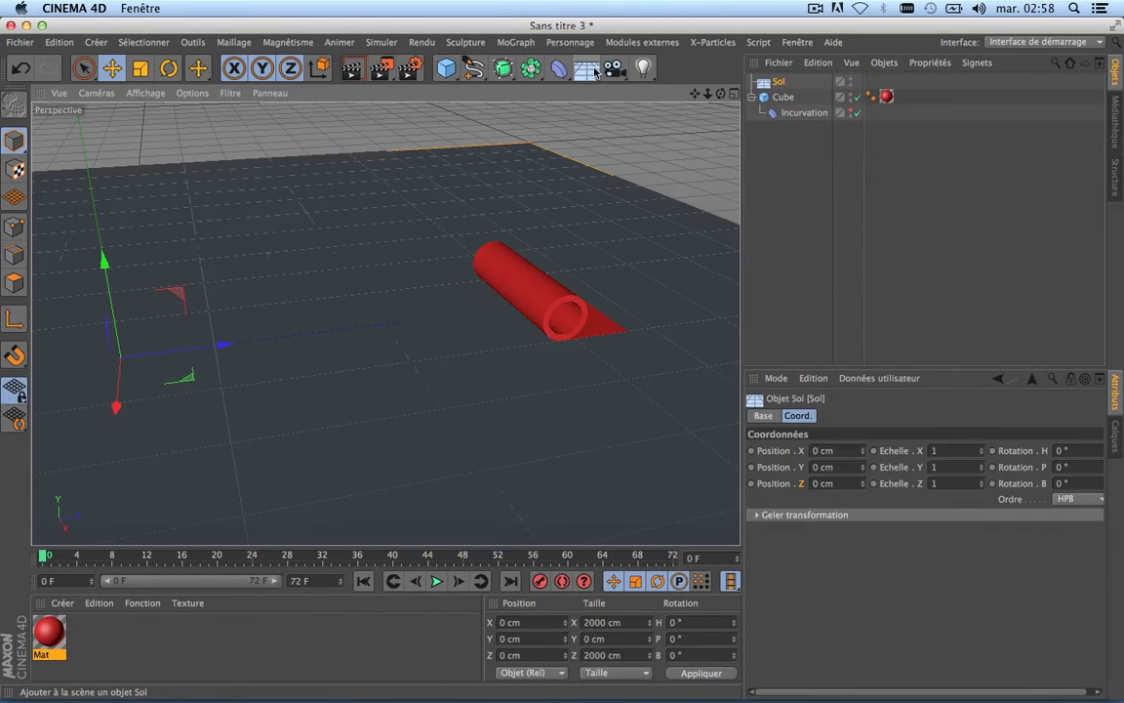
Step: Add a Sol floor object beneath the carpet roll
click(586, 68)
scroll(502, 363, down, 6)
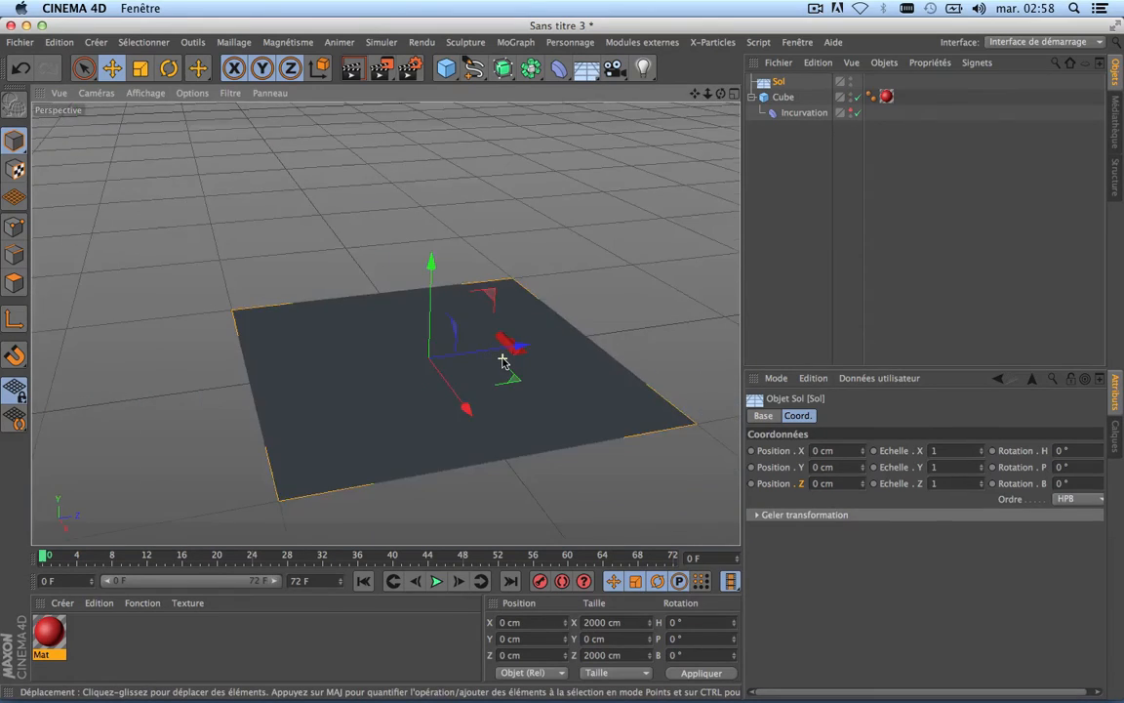
scroll(503, 361, up, 5)
alt+middle_drag(387, 324, 509, 269)
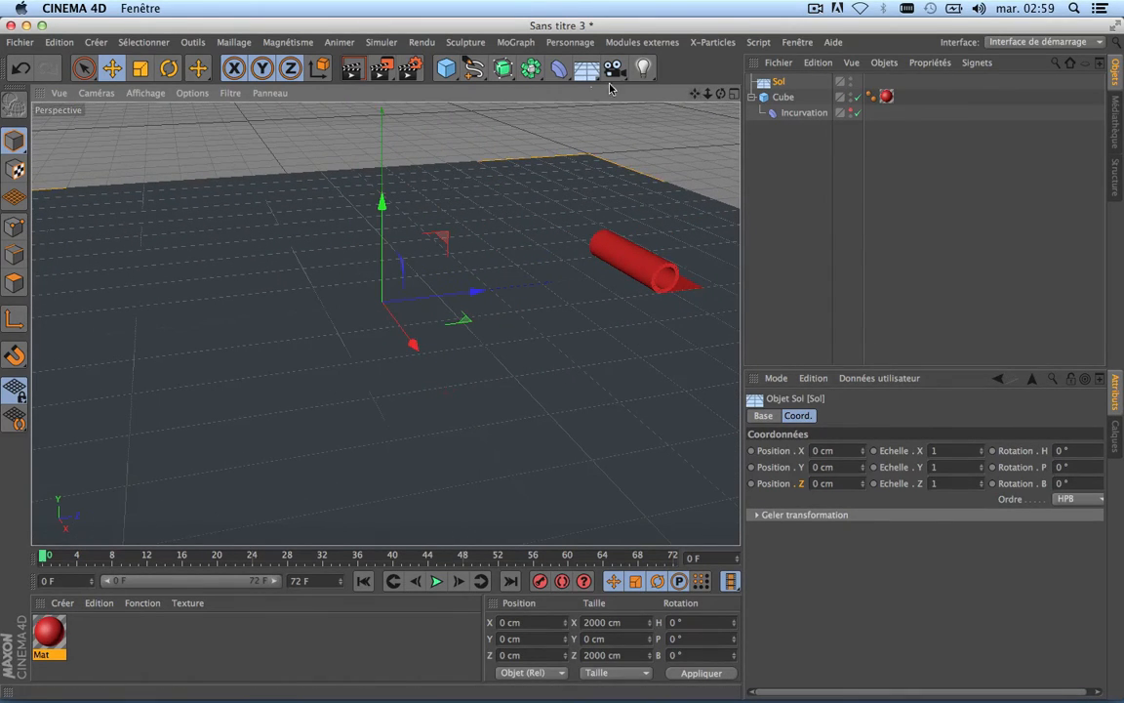
Step: Add an Omni light and raise it above the floor to a Position Y of about 701 cm
click(643, 66)
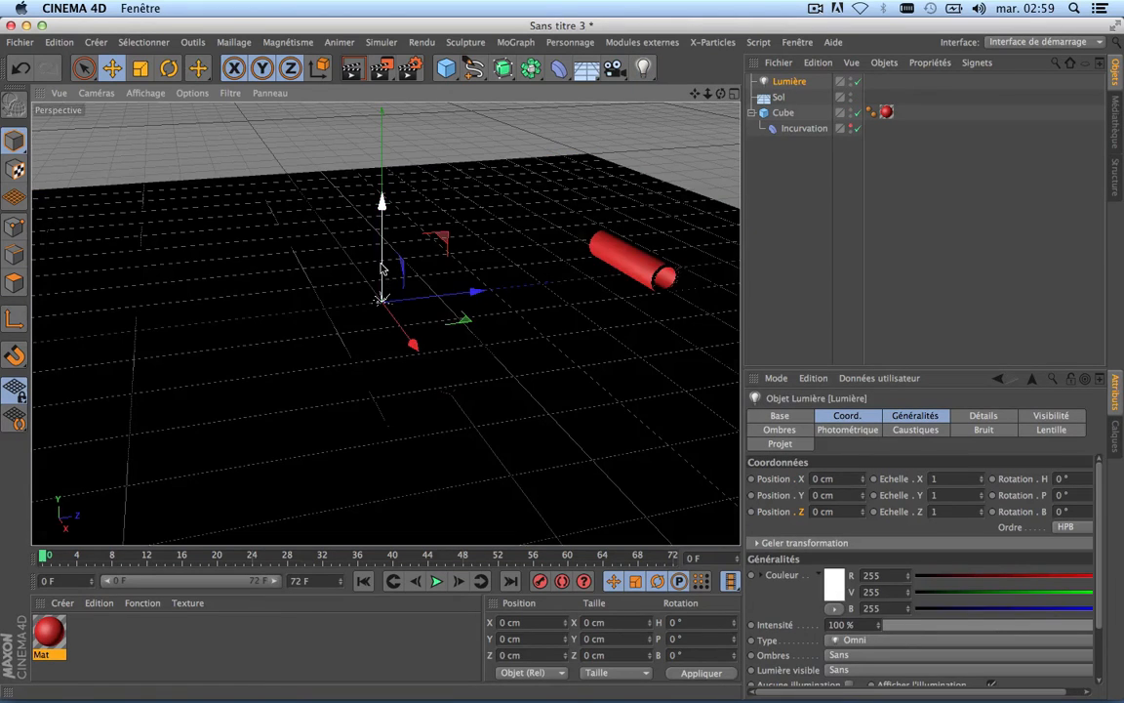
drag(386, 280, 384, 98)
scroll(540, 379, down, 5)
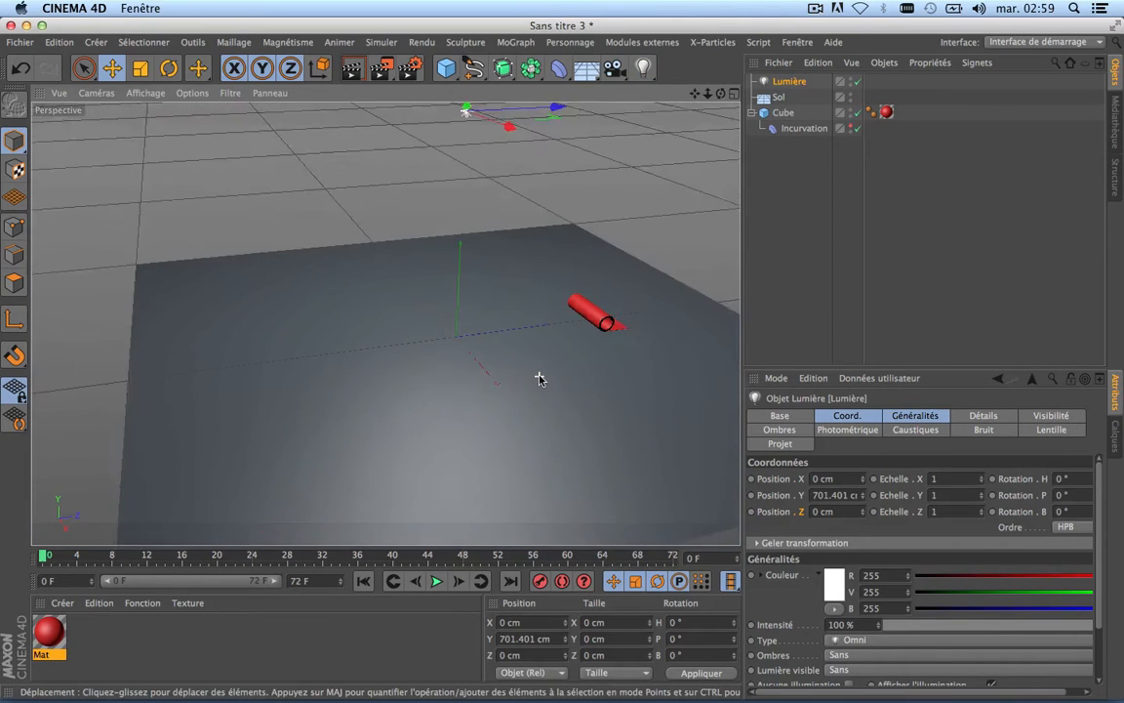
Step: Play the lit red carpet's unrolling animation from frame 0 and stop it at frame 50
drag(721, 94, 775, 68)
drag(722, 96, 766, 97)
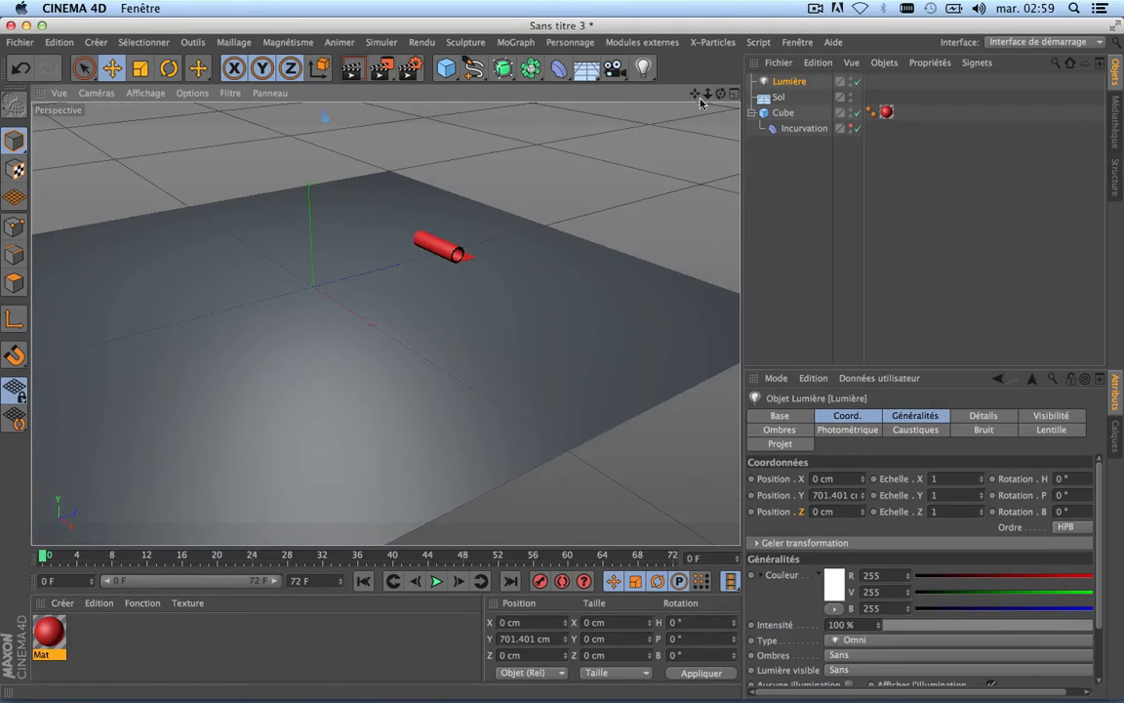
drag(695, 95, 789, 91)
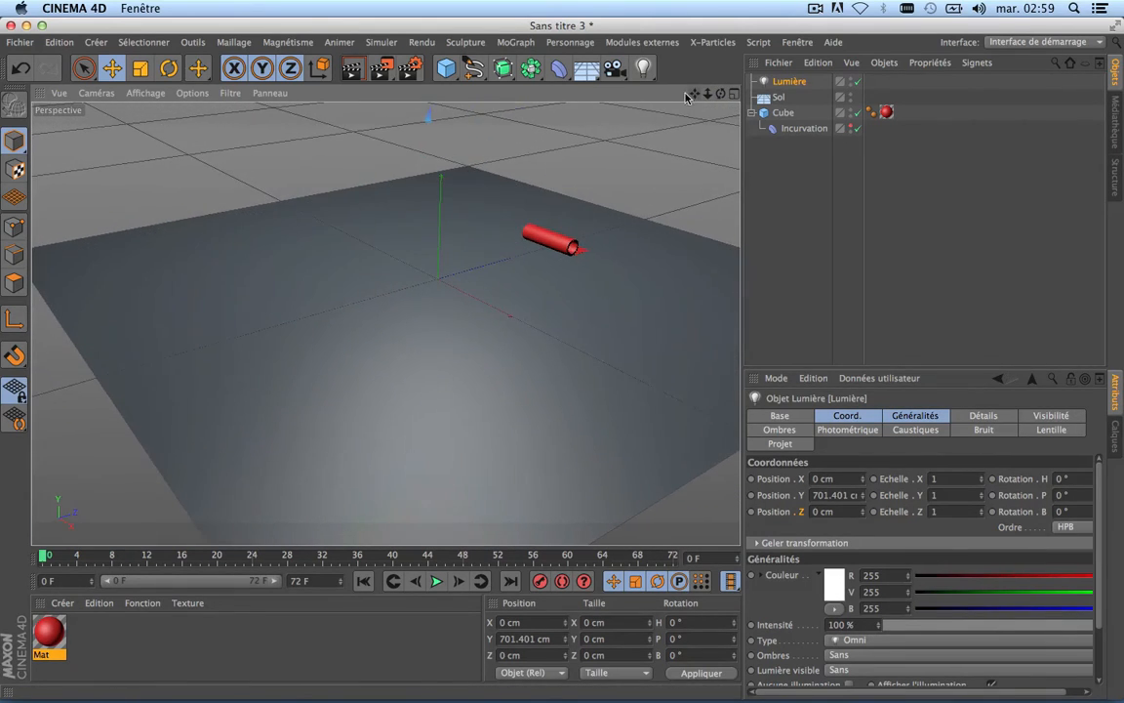
scroll(535, 201, up, 3)
drag(339, 559, 41, 543)
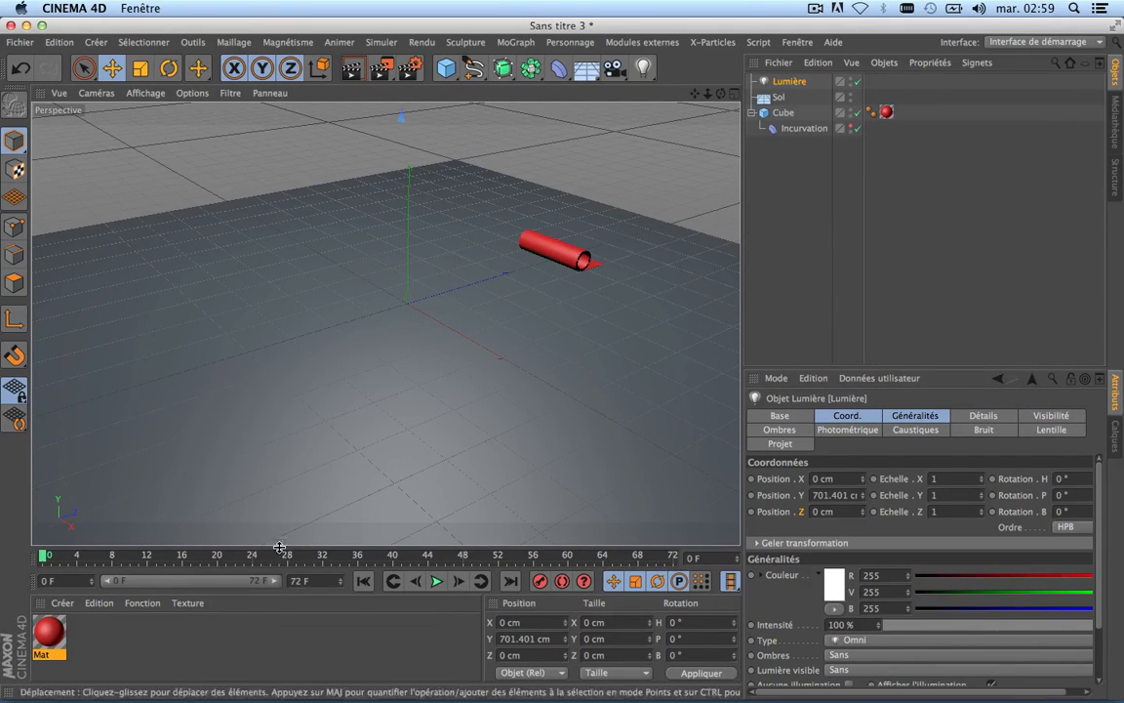
click(436, 581)
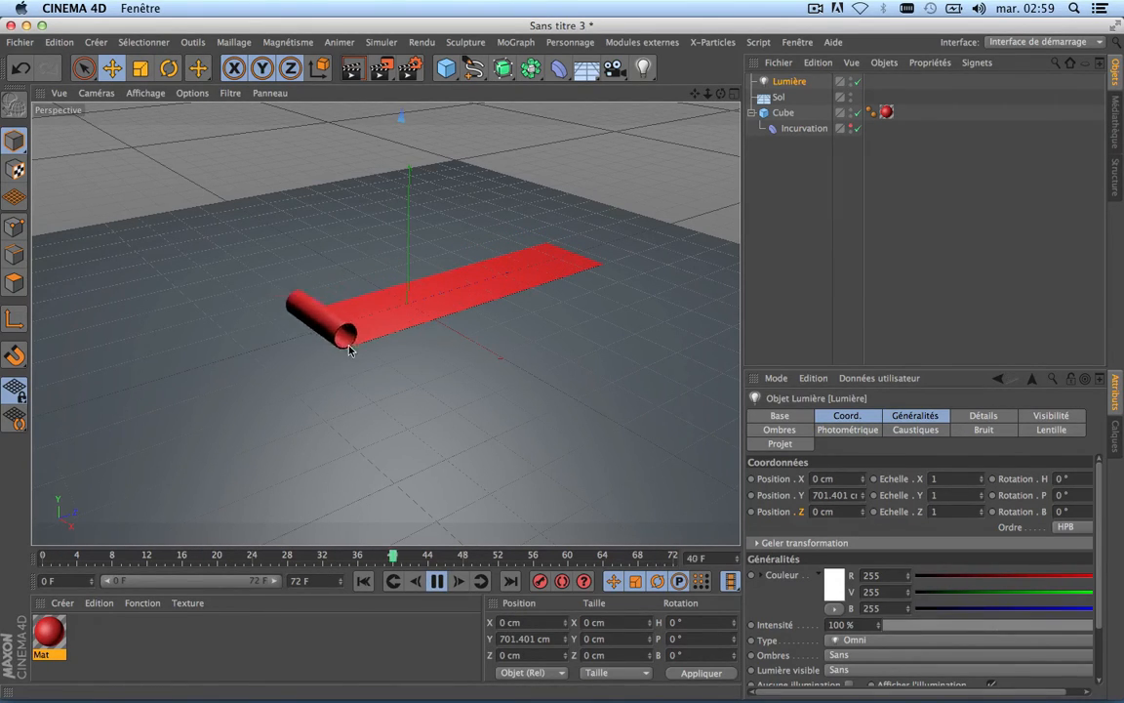
click(440, 582)
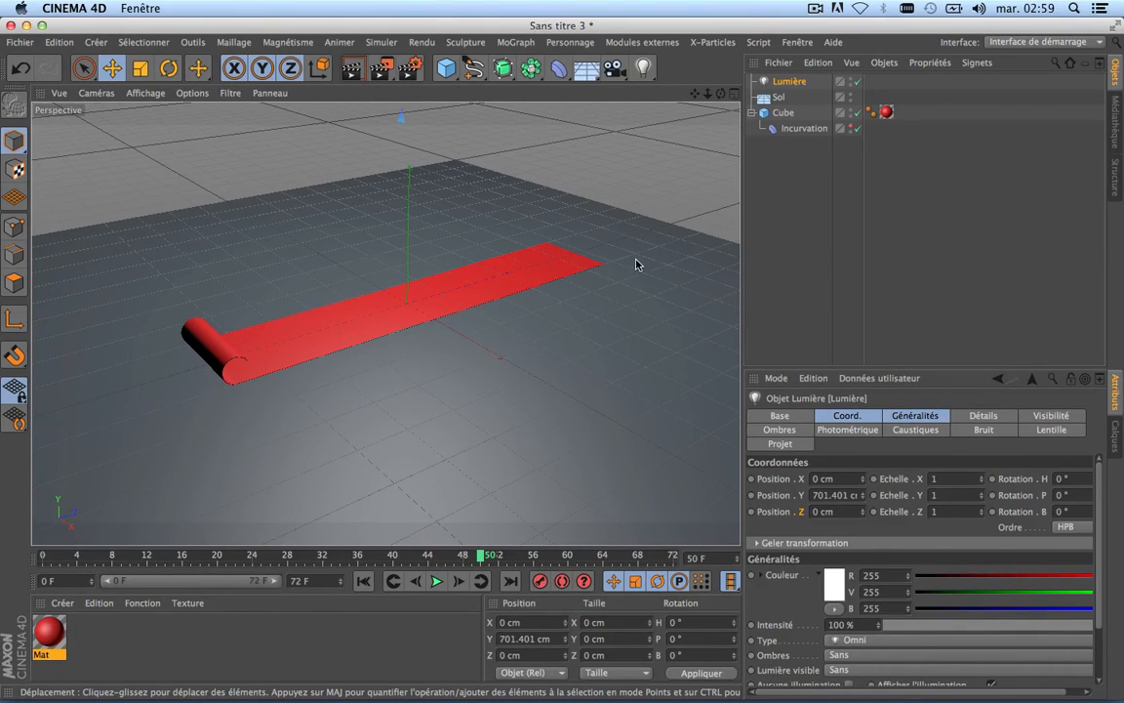
Step: In the render settings, set Anti-Aliasing to Au mieux and its filter to Animation
click(413, 70)
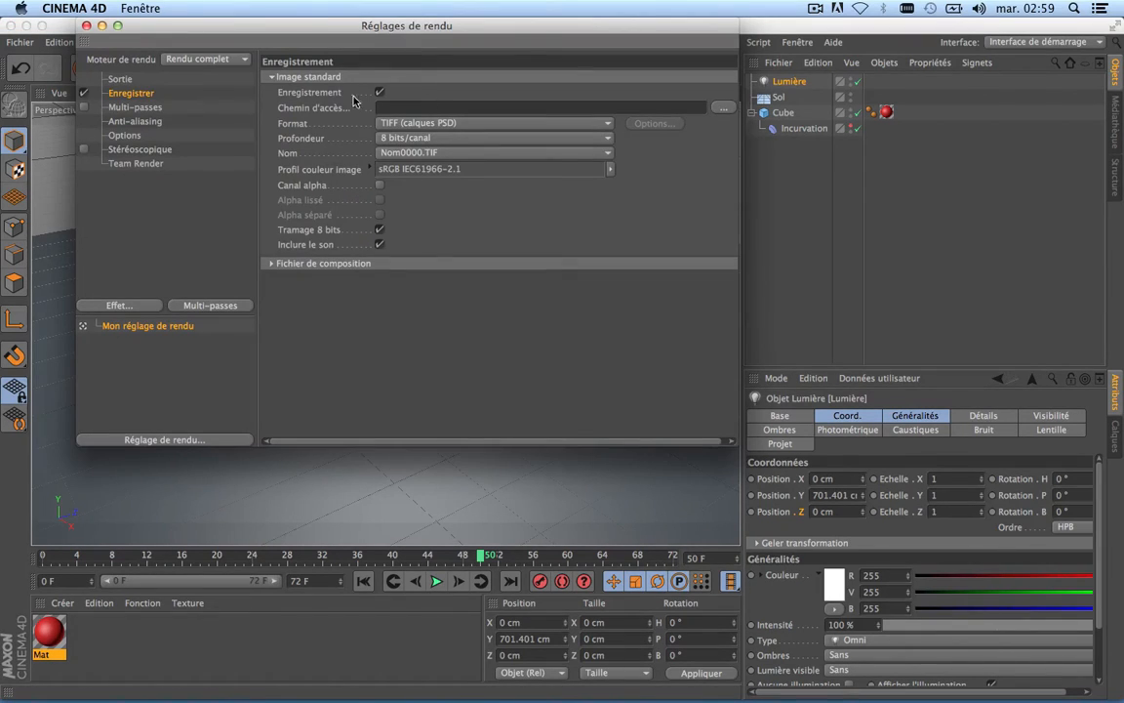
click(122, 79)
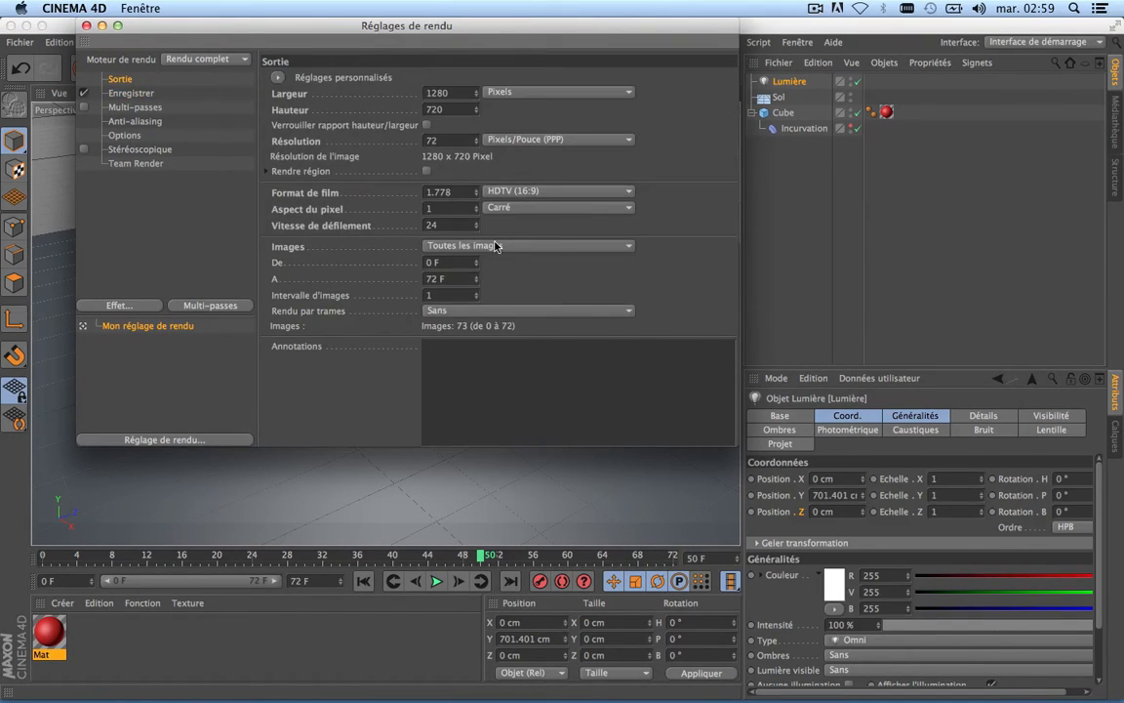
click(137, 121)
click(488, 78)
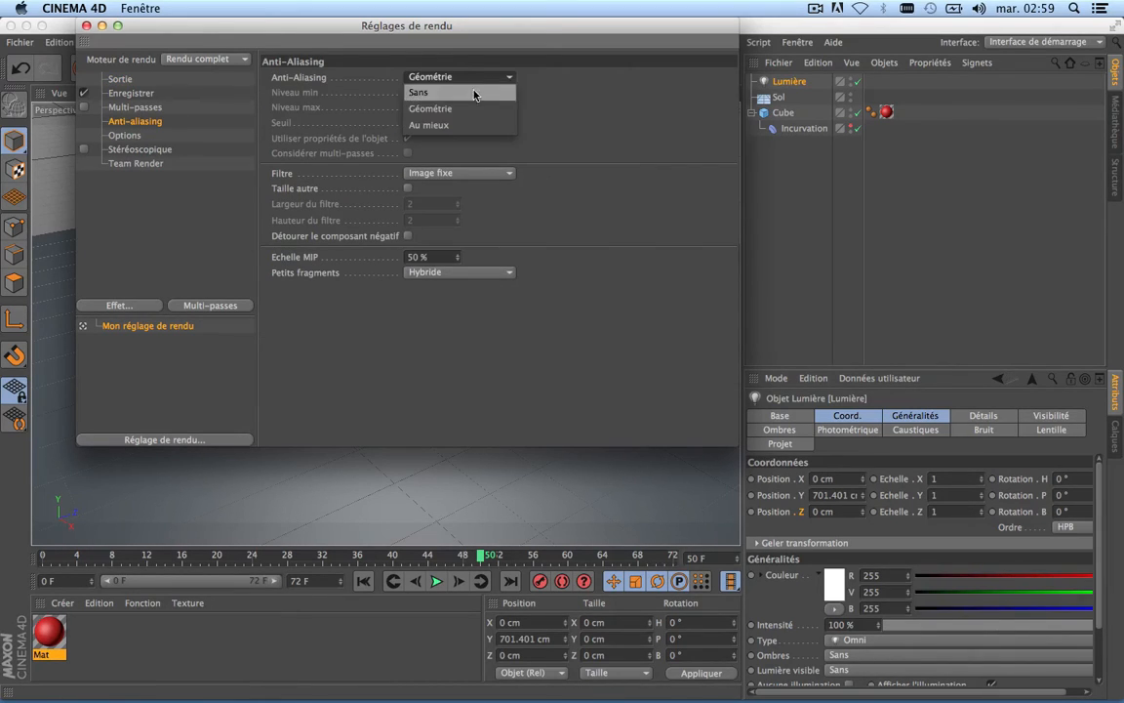
click(459, 120)
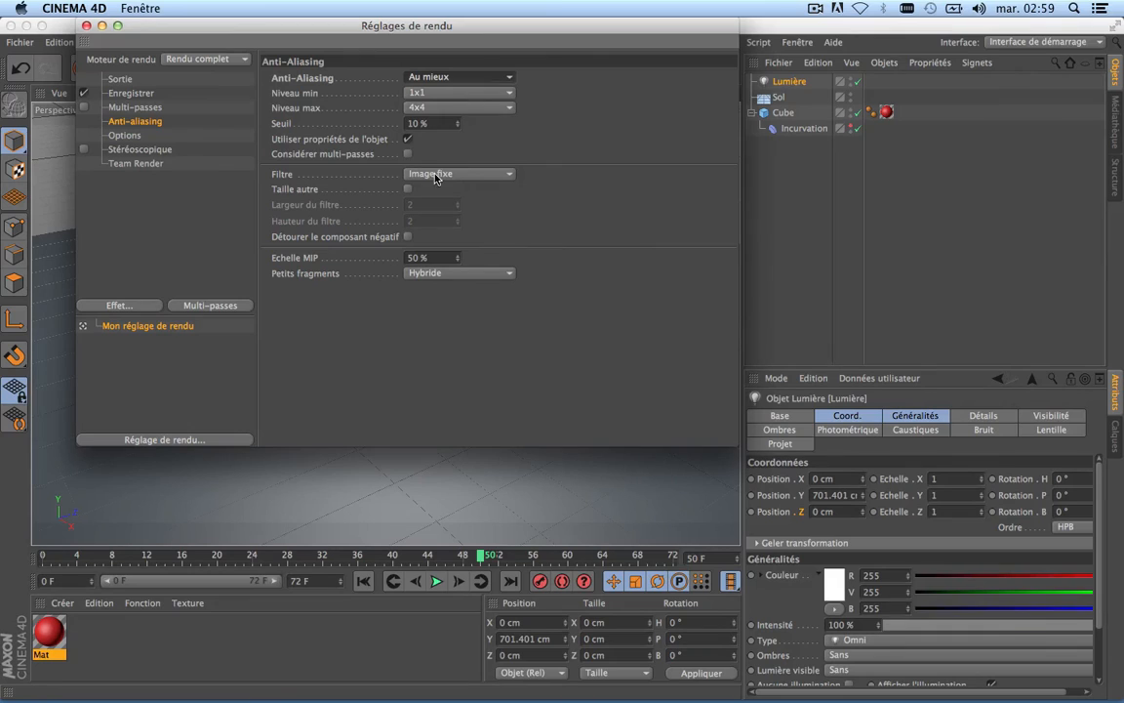
click(483, 174)
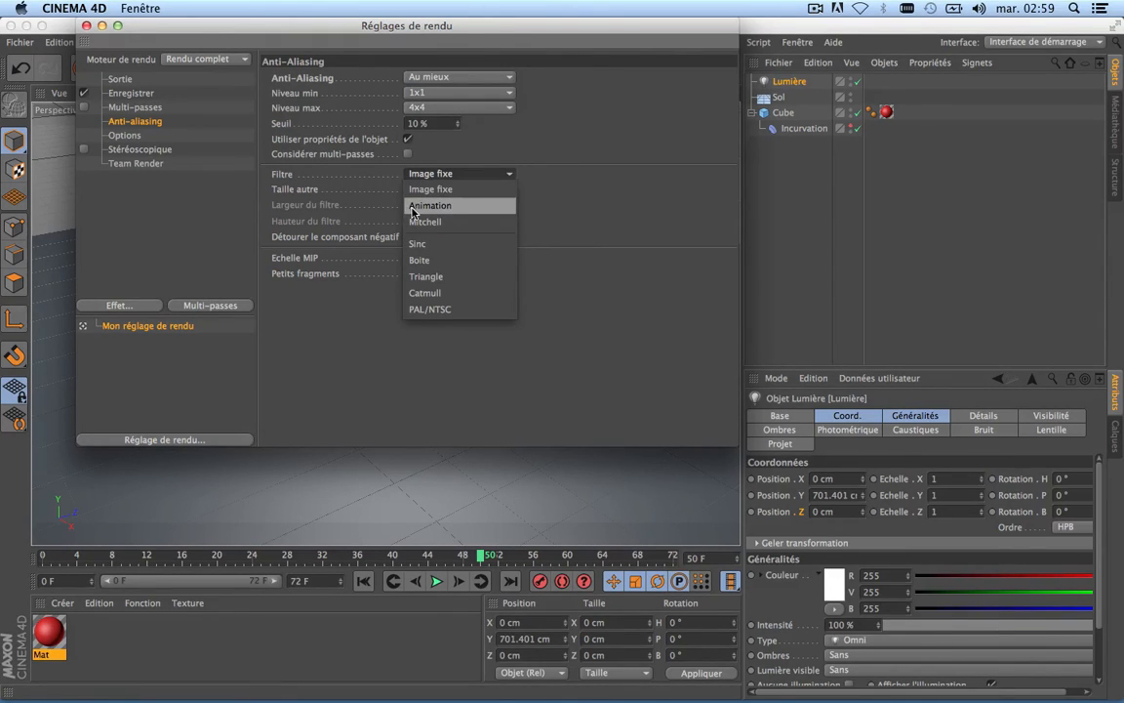
click(441, 207)
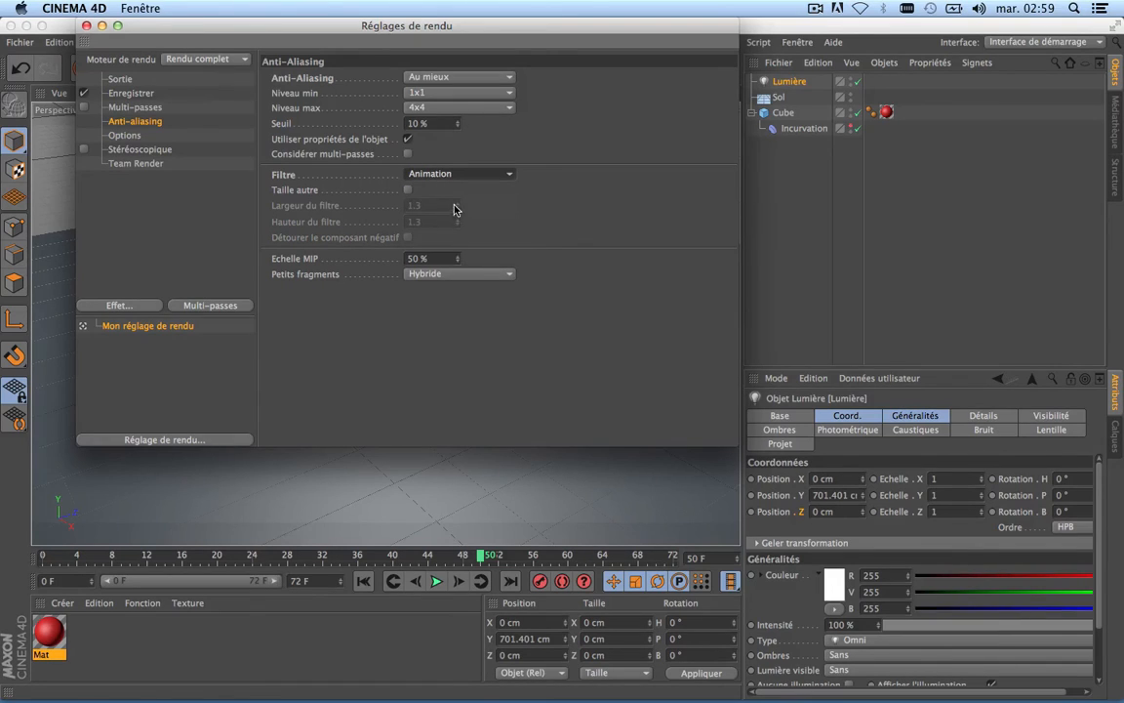
Step: Set the anti-aliasing threshold (Seuil) to 5 % and close the render settings
click(495, 174)
click(618, 167)
click(435, 123)
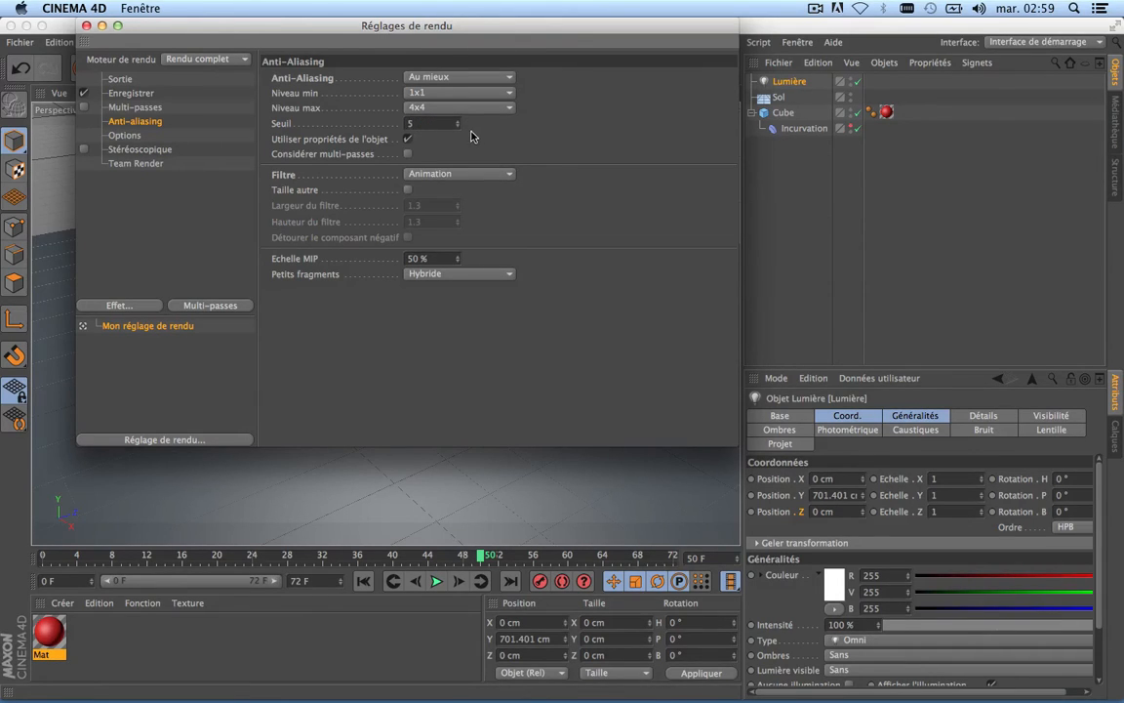
key(Return)
click(455, 94)
click(476, 108)
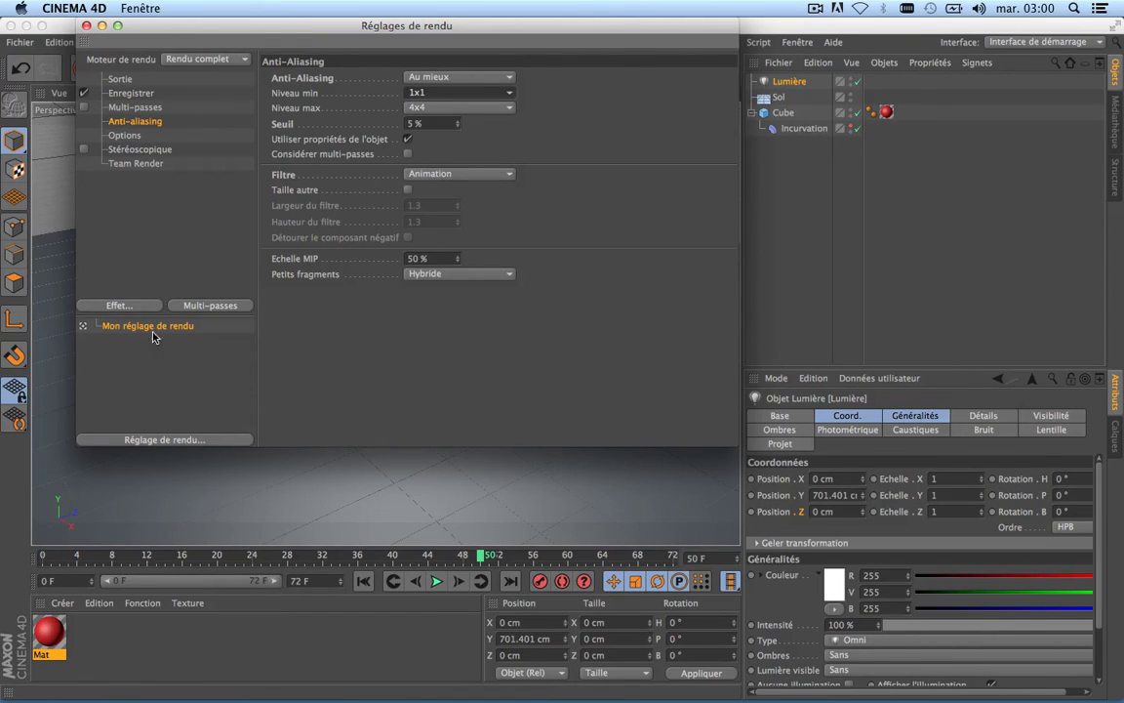
click(134, 306)
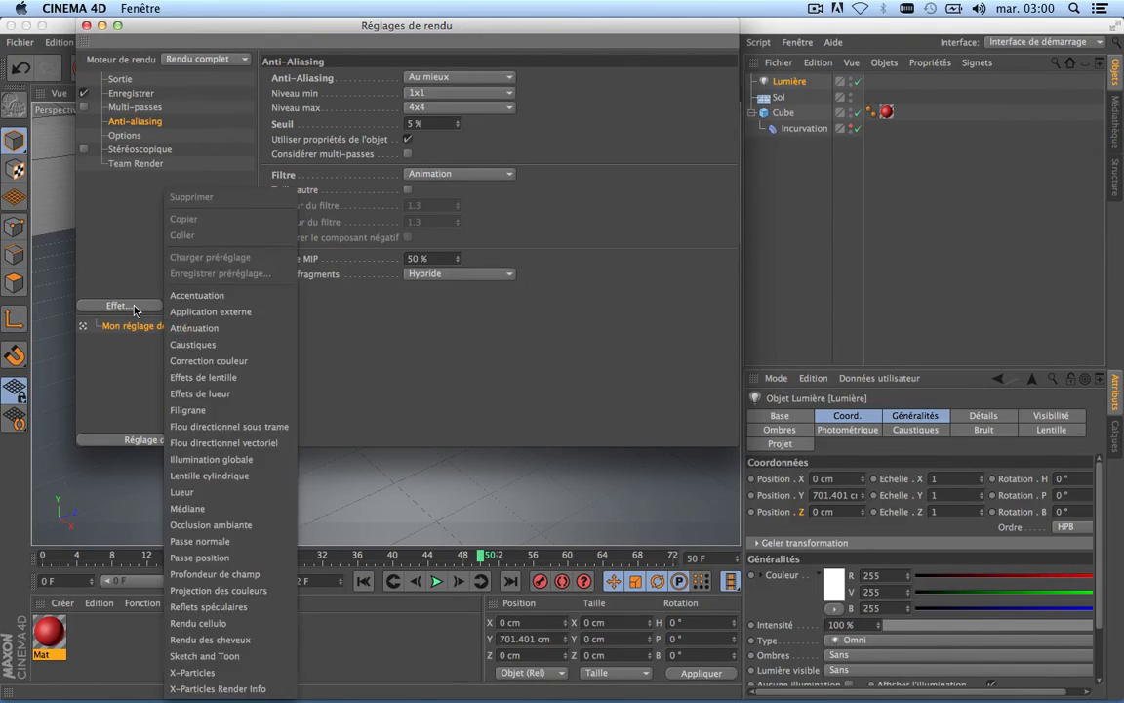
click(112, 385)
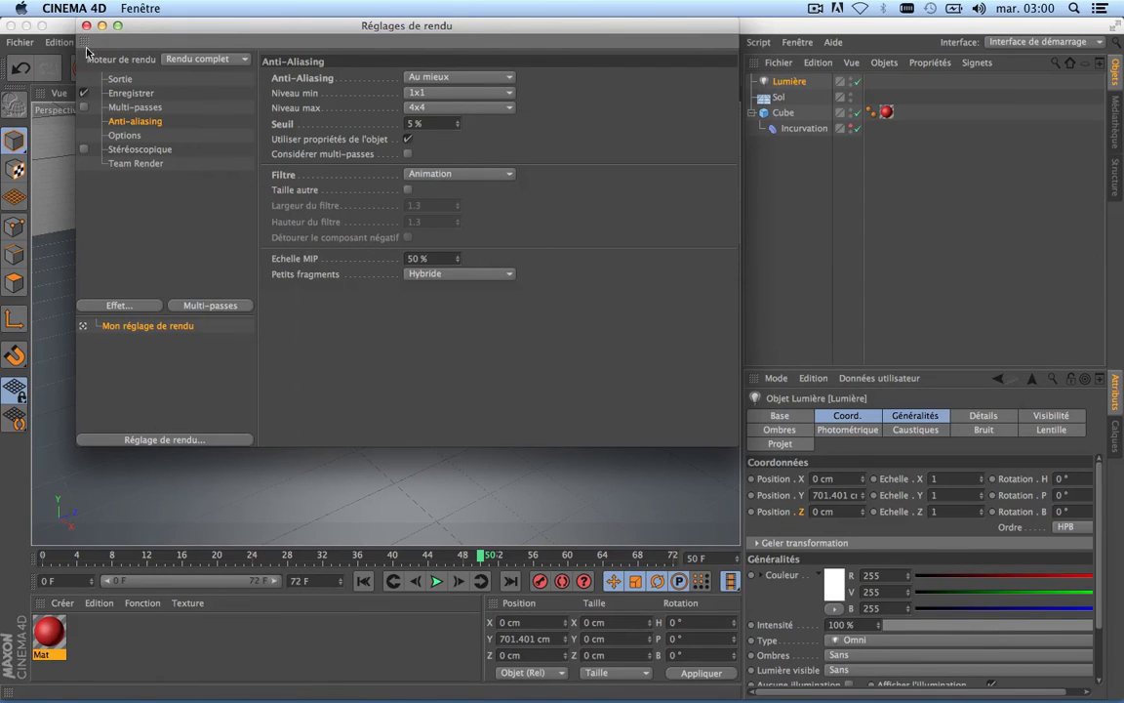
click(86, 26)
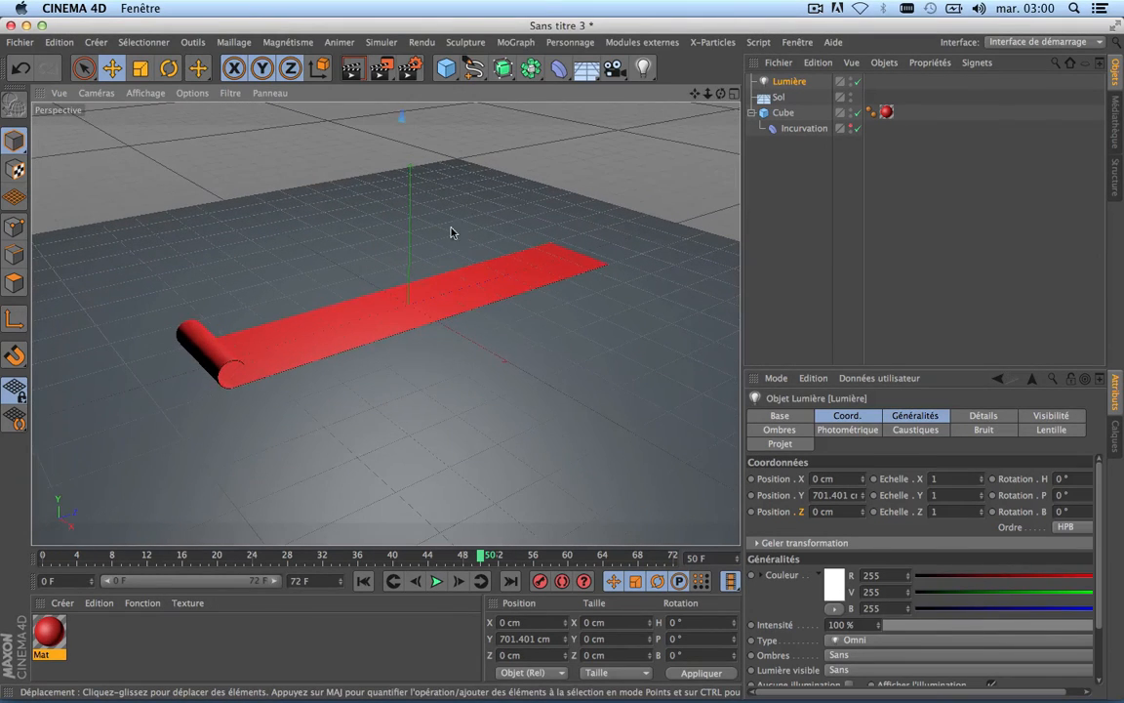
Step: Examine the partly unrolled red carpet on the lit floor from several angles and distances
drag(723, 95, 771, 96)
mouse_move(696, 95)
mouse_down()
mouse_move(888, 84)
mouse_move(934, 53)
mouse_up()
drag(724, 94, 431, 115)
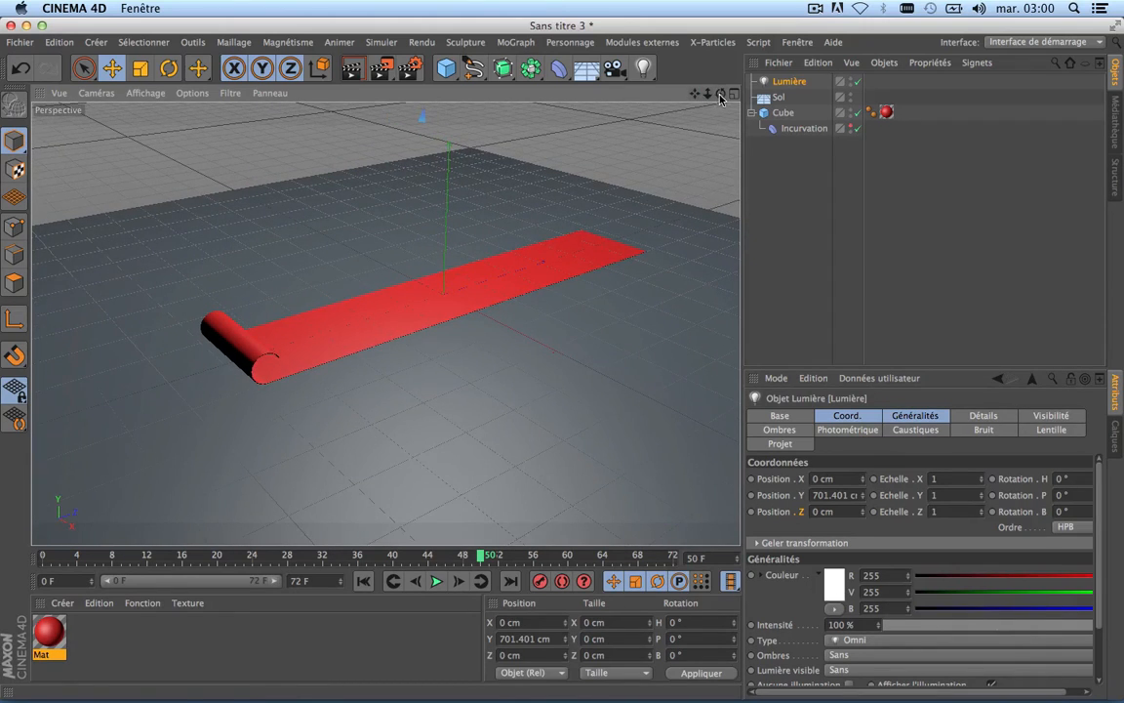
drag(721, 98, 680, 74)
scroll(407, 181, up, 3)
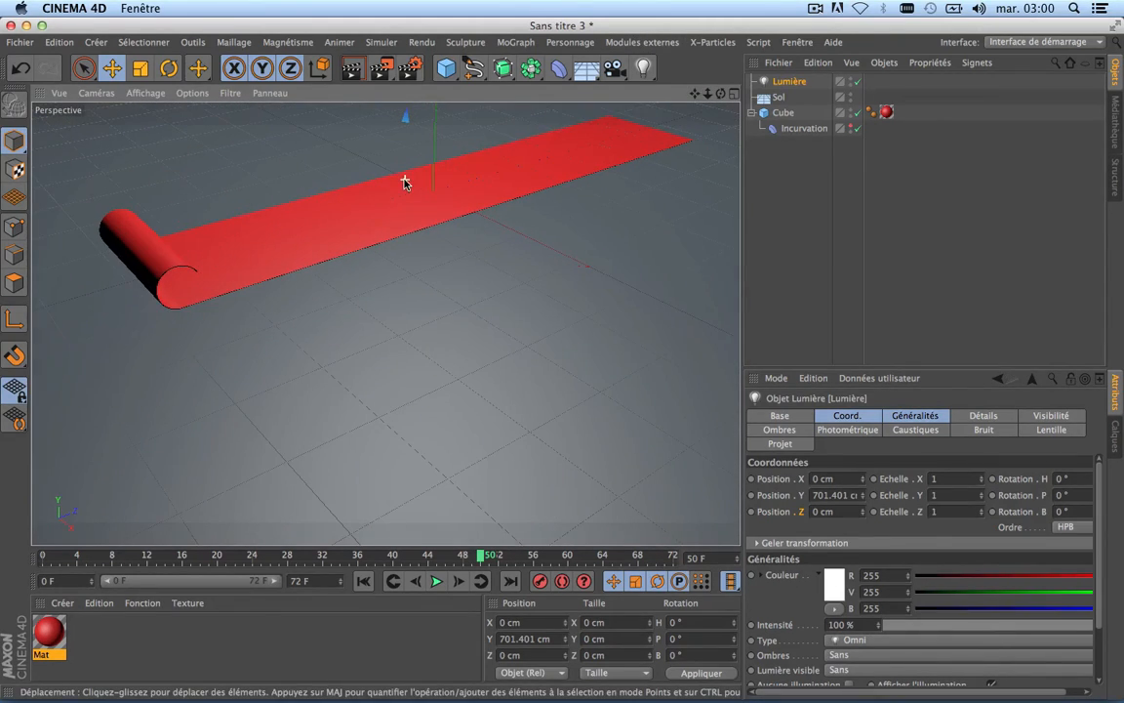
drag(694, 96, 699, 188)
scroll(538, 206, up, 5)
scroll(538, 206, down, 4)
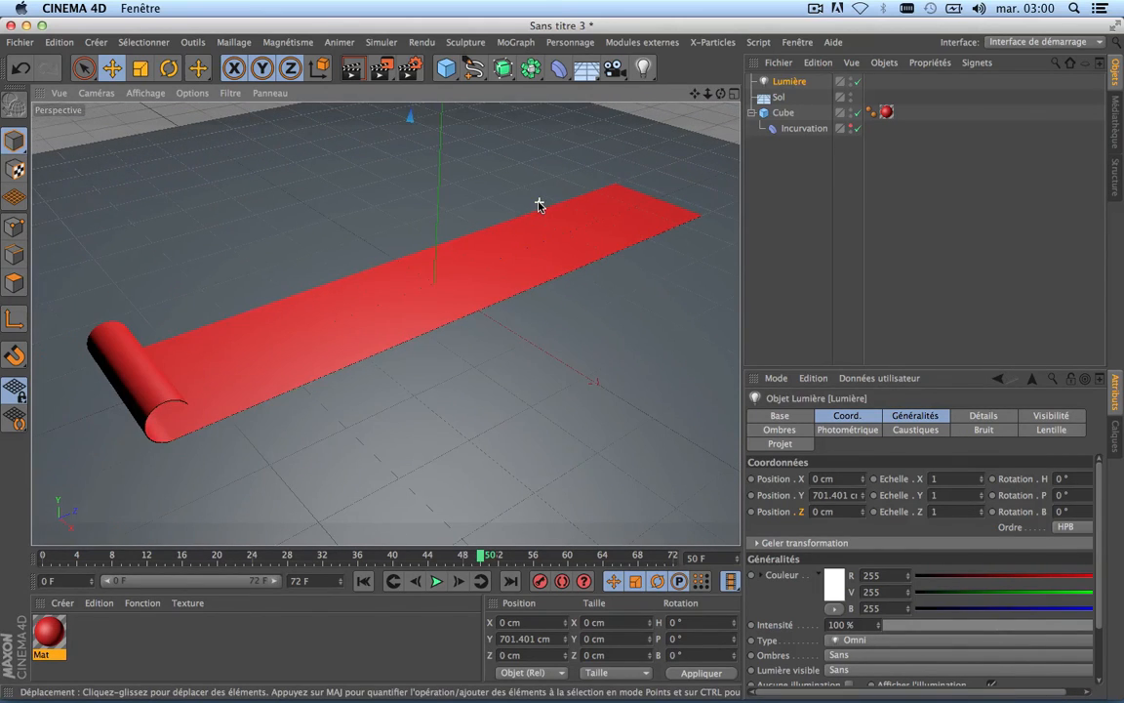
mouse_move(693, 94)
mouse_down()
mouse_move(712, 98)
mouse_move(685, 120)
mouse_move(720, 114)
mouse_up()
scroll(408, 326, down, 5)
scroll(408, 326, up, 5)
alt+middle_drag(583, 324, 598, 246)
drag(694, 96, 713, 14)
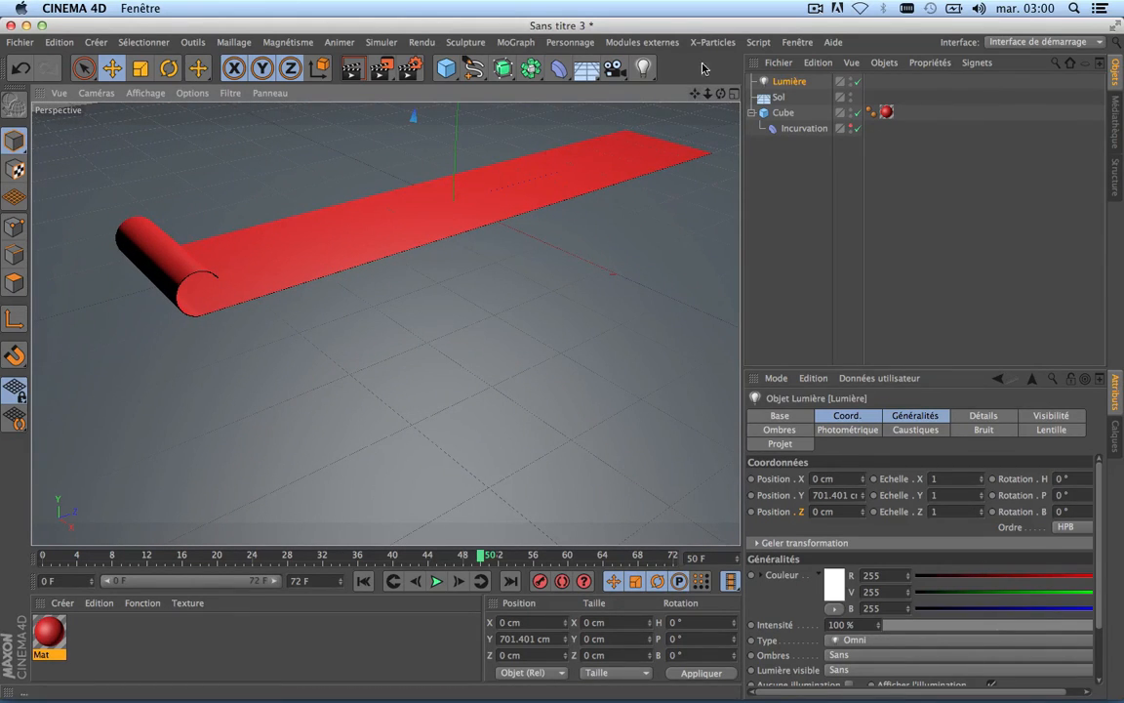